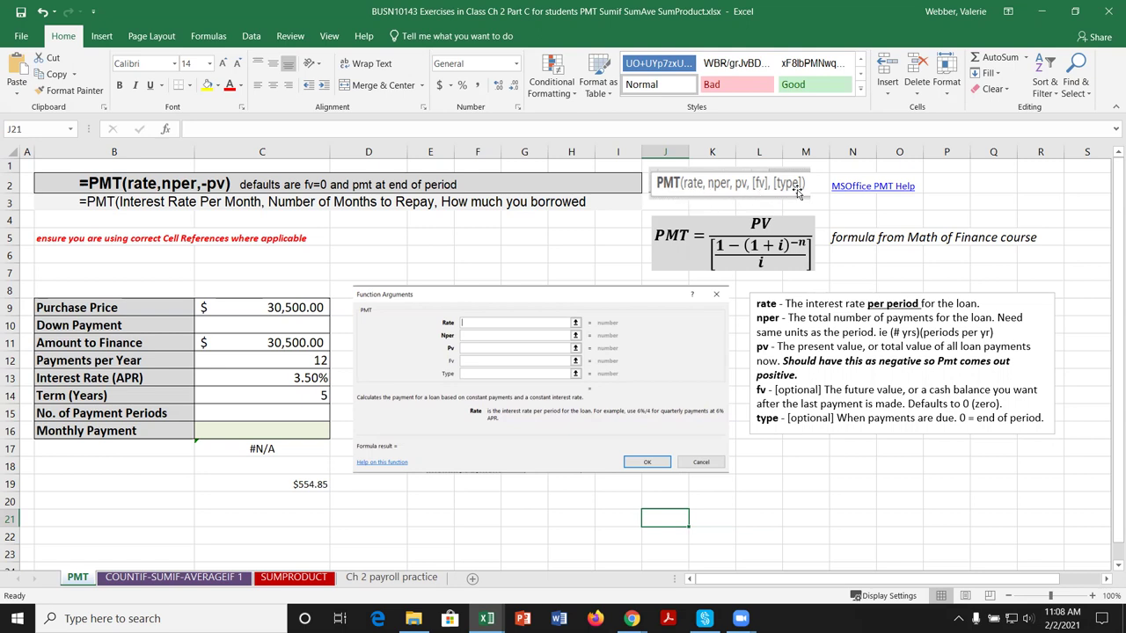
Read Microsoft's PMT support page down to the ($129.08) monthly savings example, then go back toward Excel
click(866, 190)
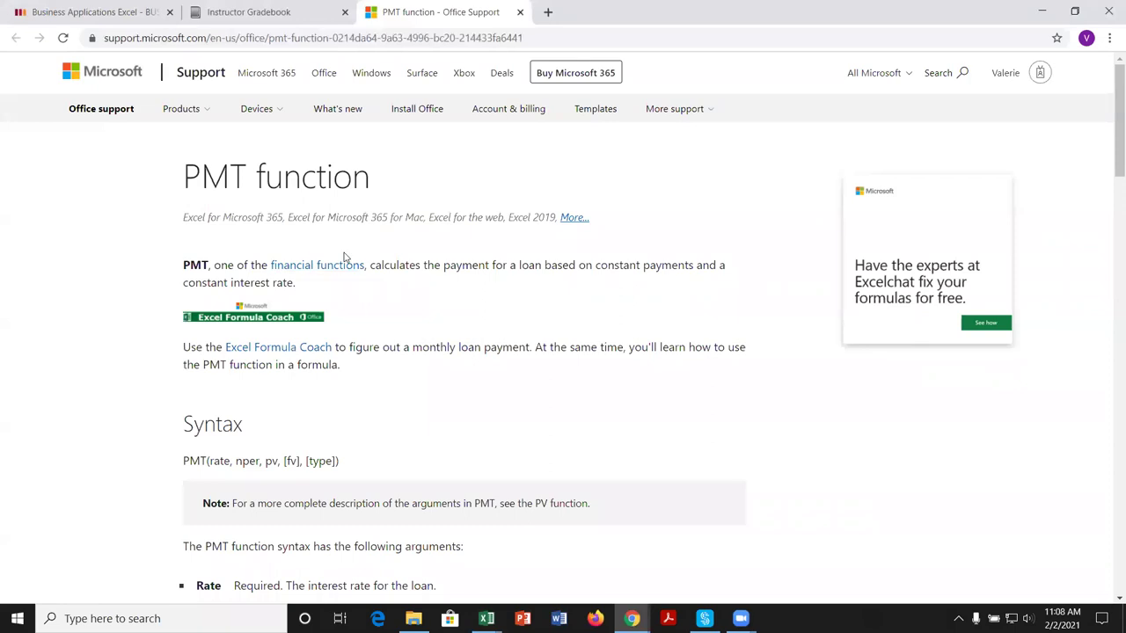
scroll(444, 287, down, 4)
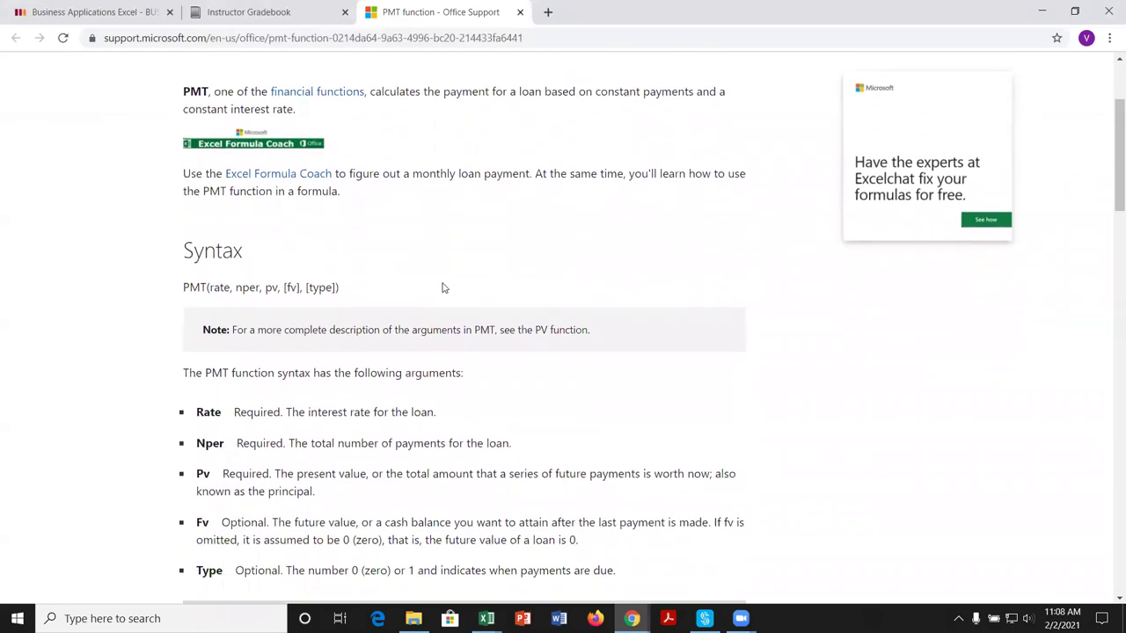
scroll(443, 282, down, 6)
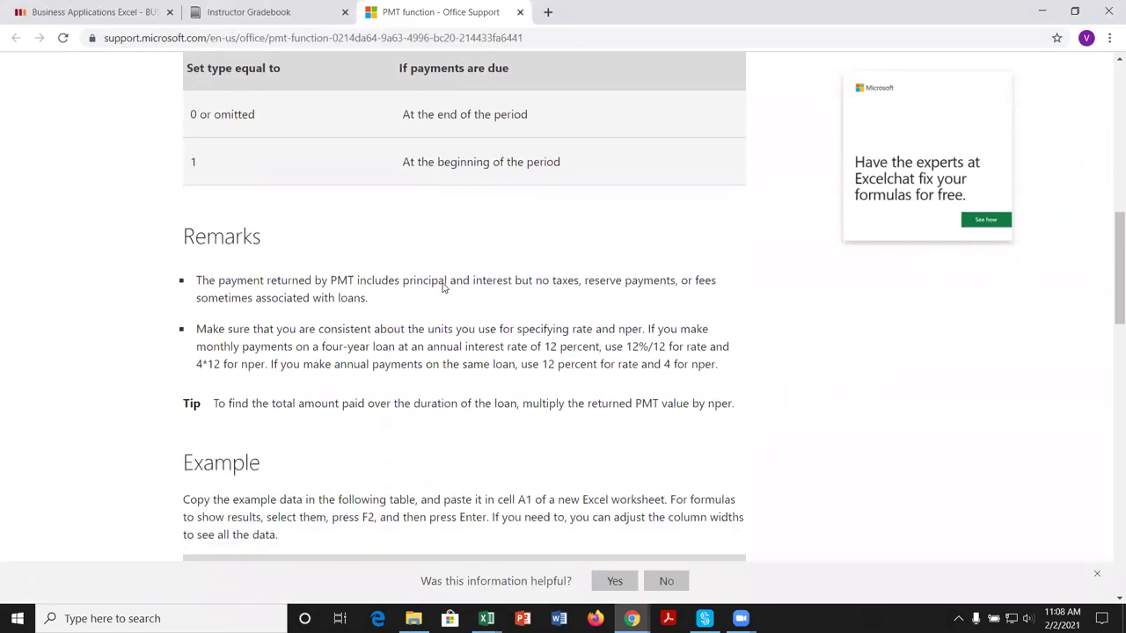
scroll(443, 282, down, 7)
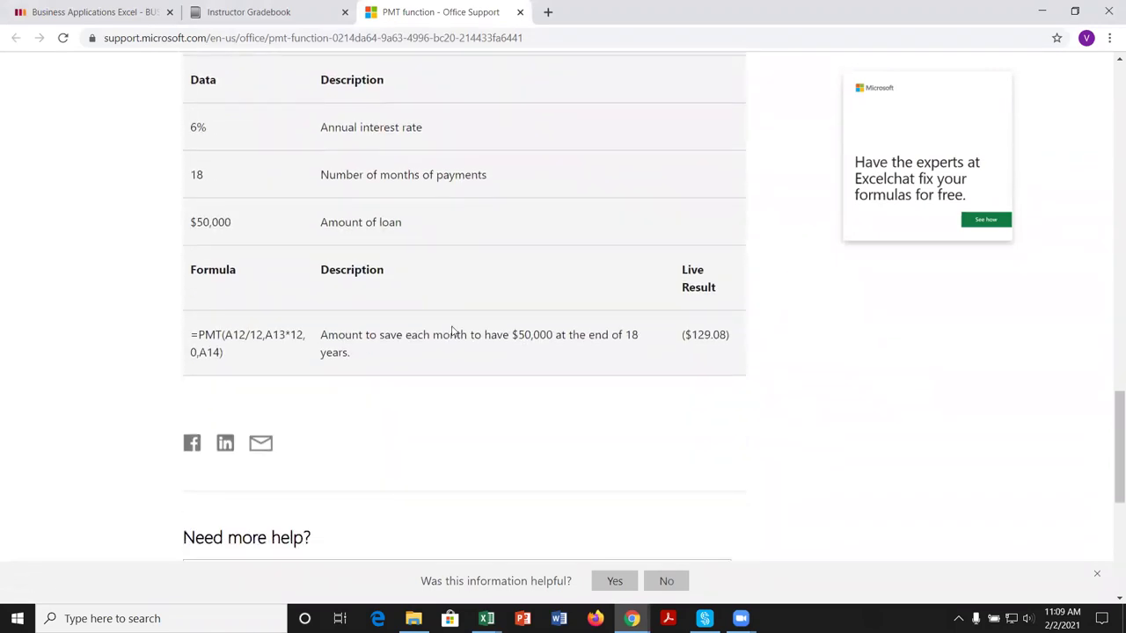
click(486, 618)
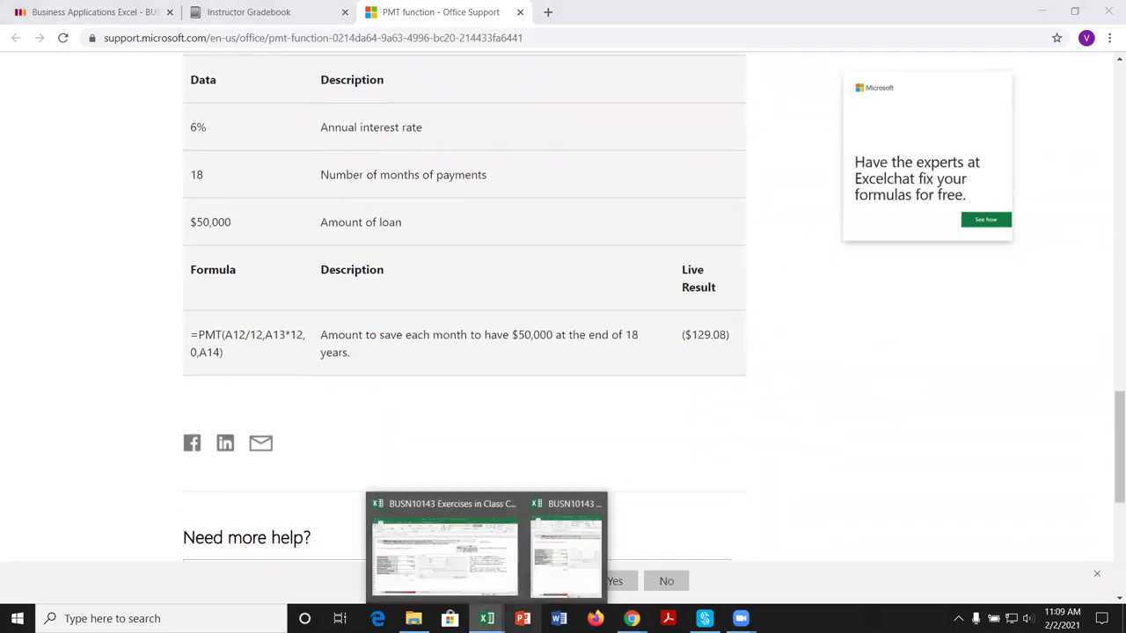
Bring the BUSN10143 PMT workbook back to the front from the Excel taskbar thumbnail
click(501, 573)
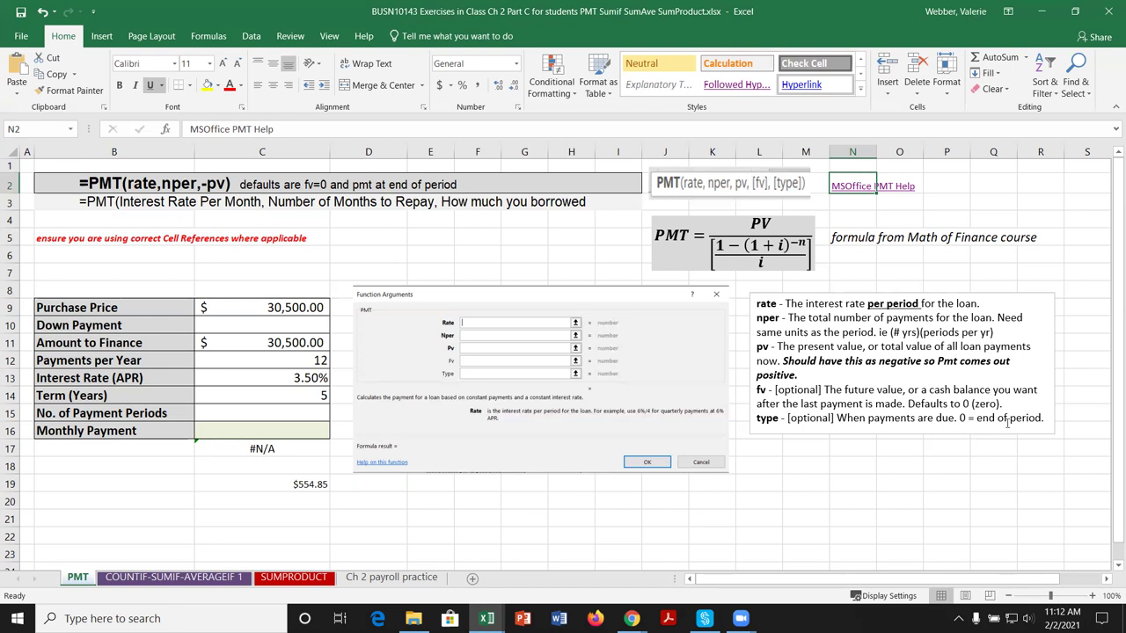
Expand the argument notes box to show the type line: 1 = beginning of period, default 0
click(901, 419)
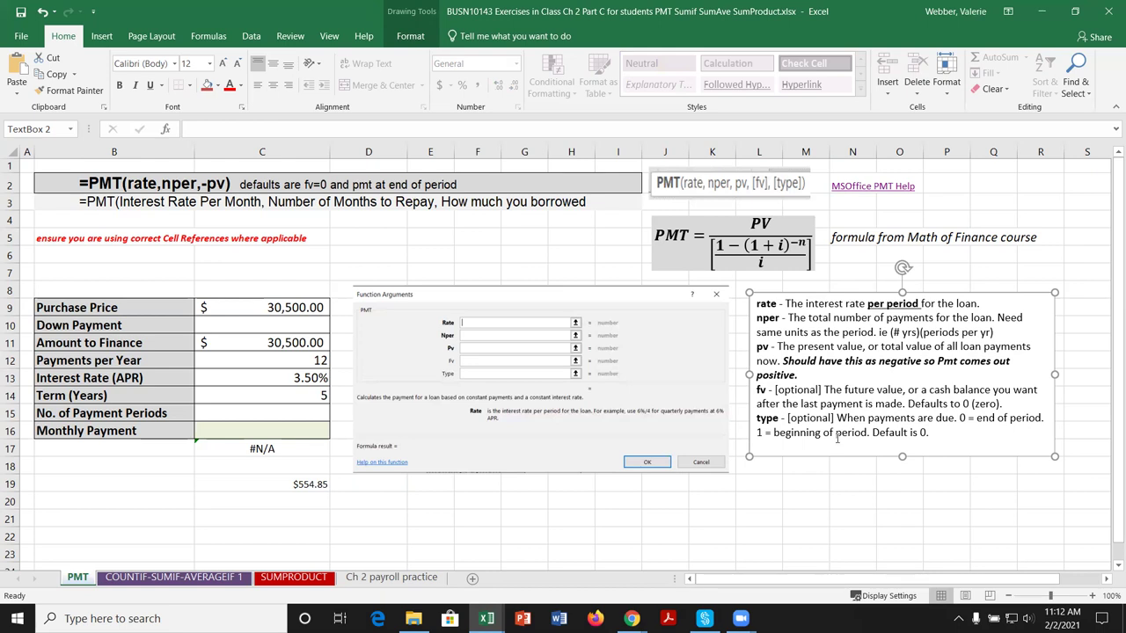
click(852, 496)
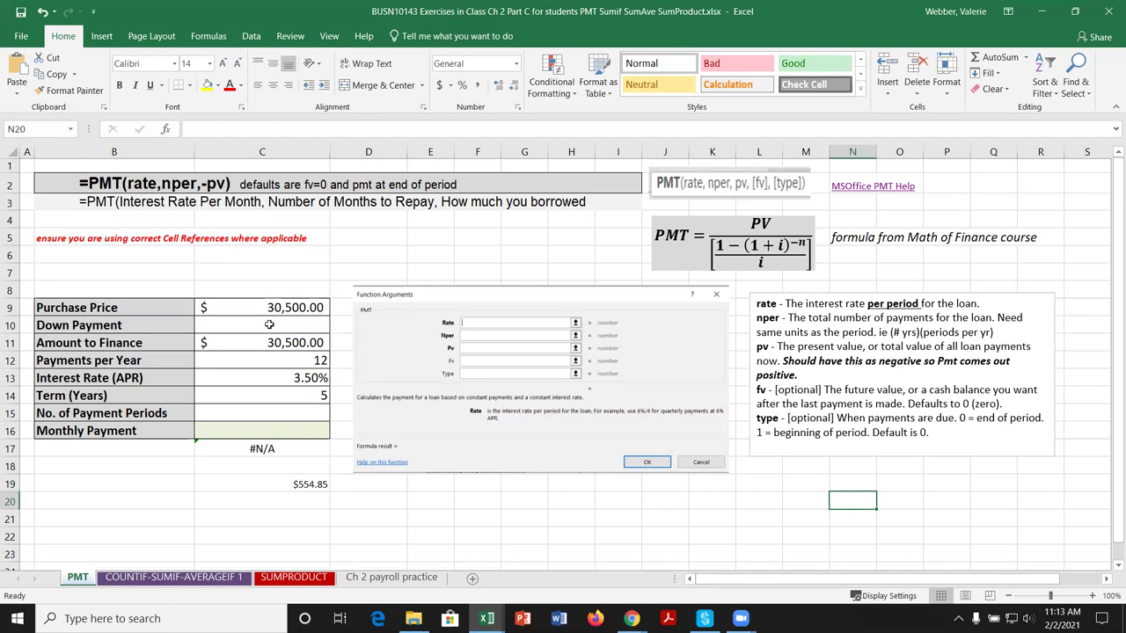
click(269, 324)
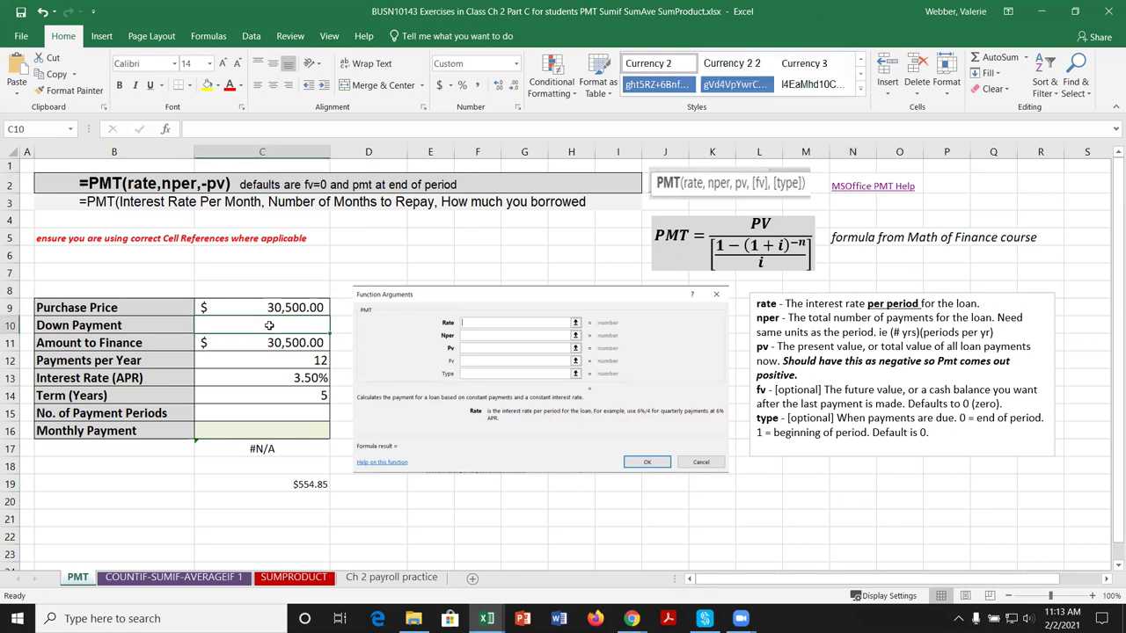
text(1000)
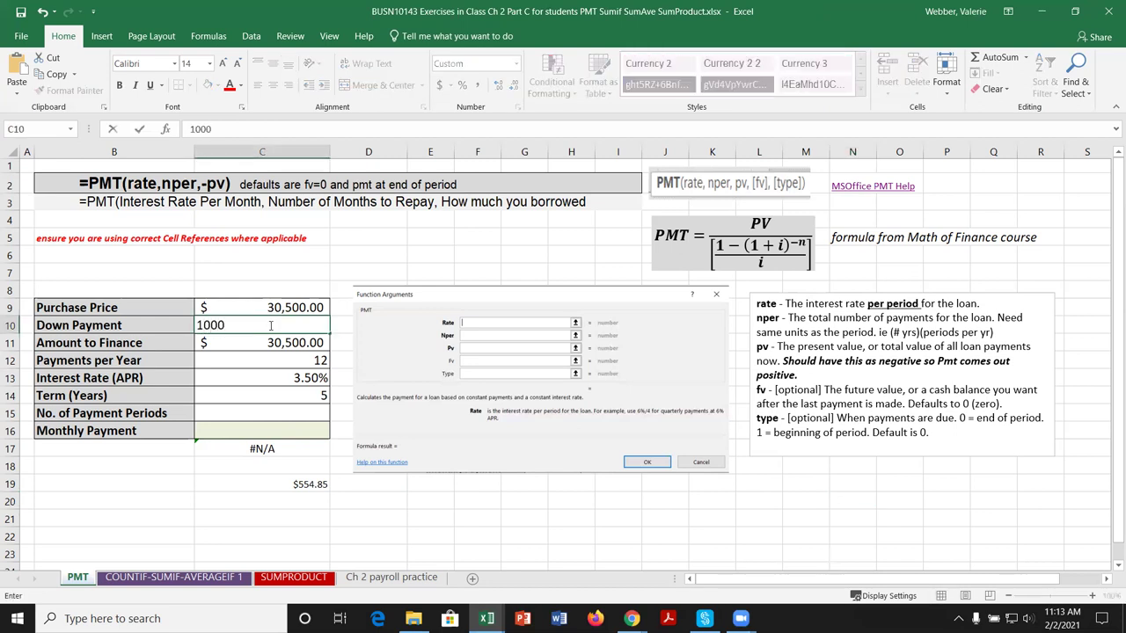
key(Return)
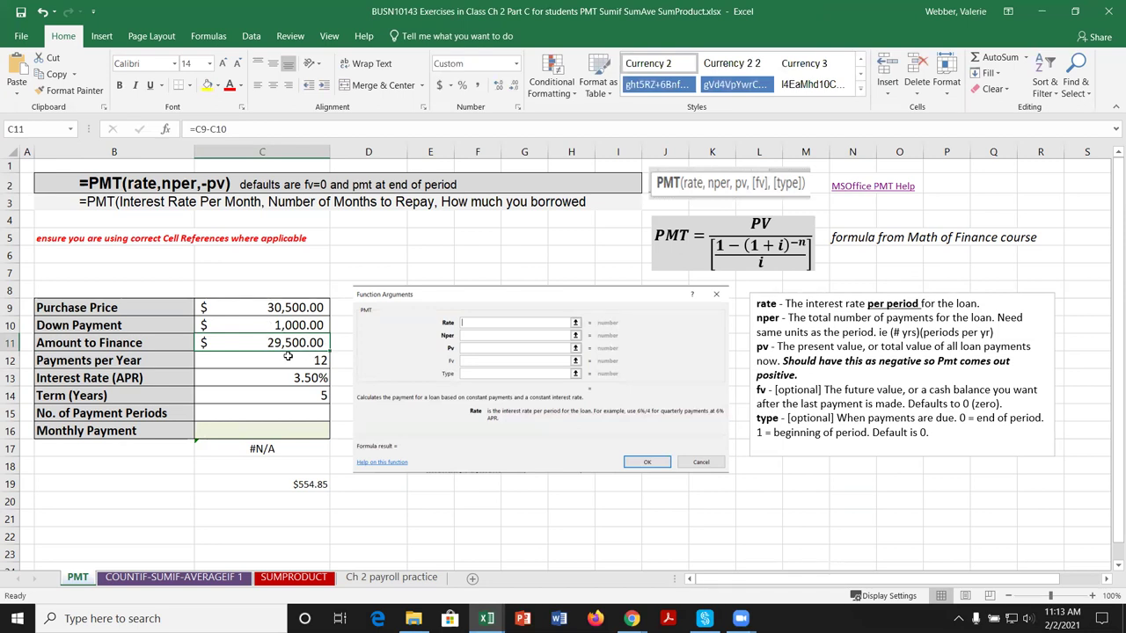
click(298, 325)
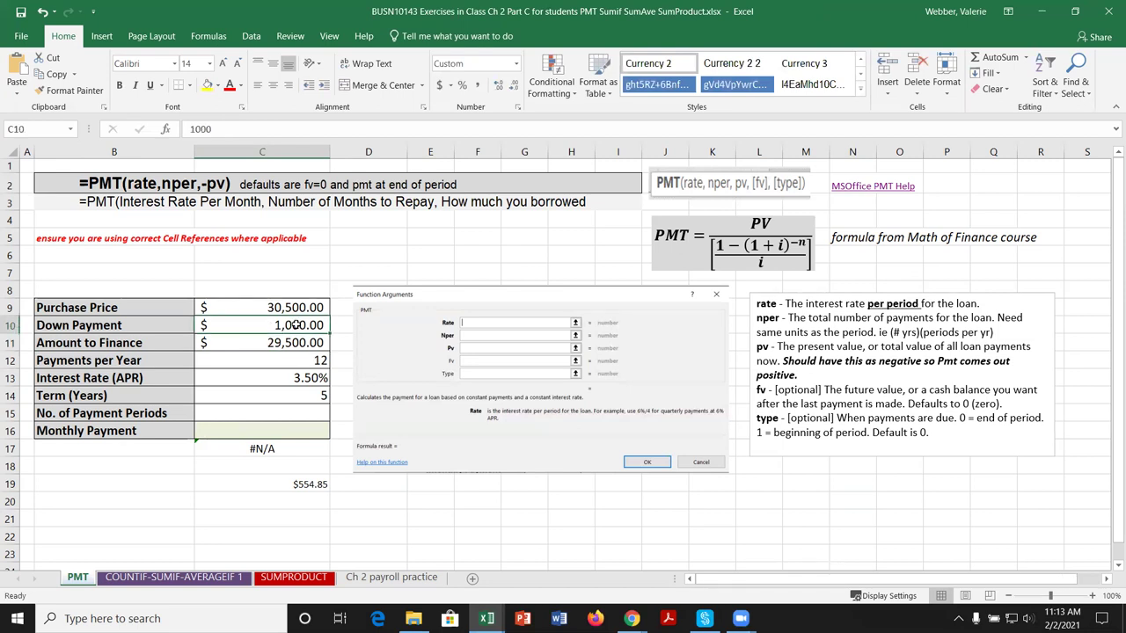
key(Delete)
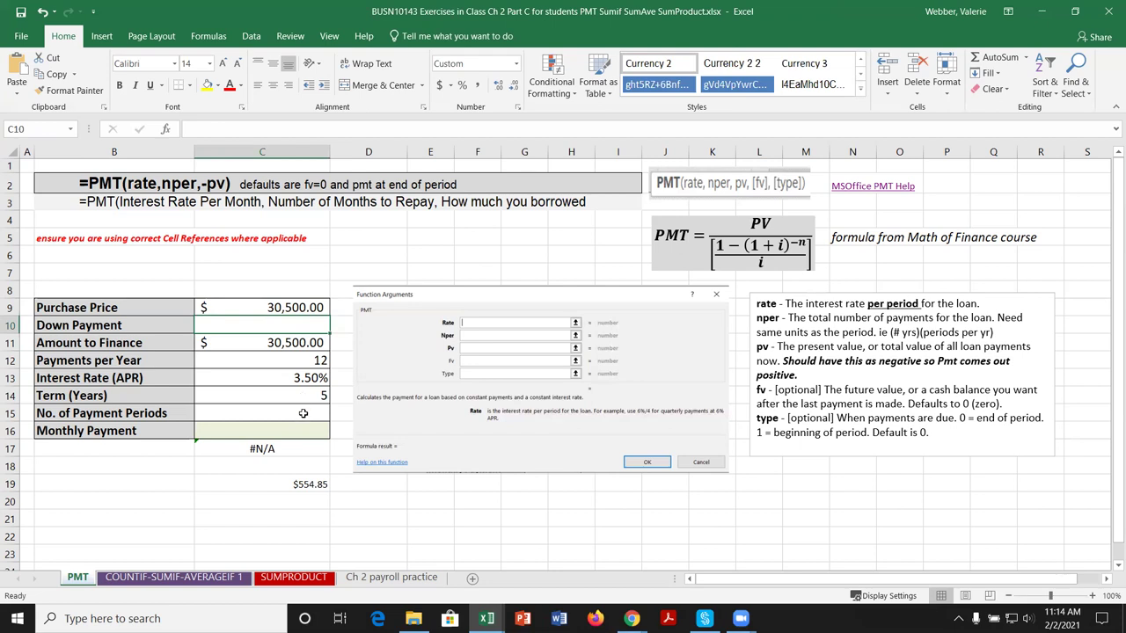
click(308, 433)
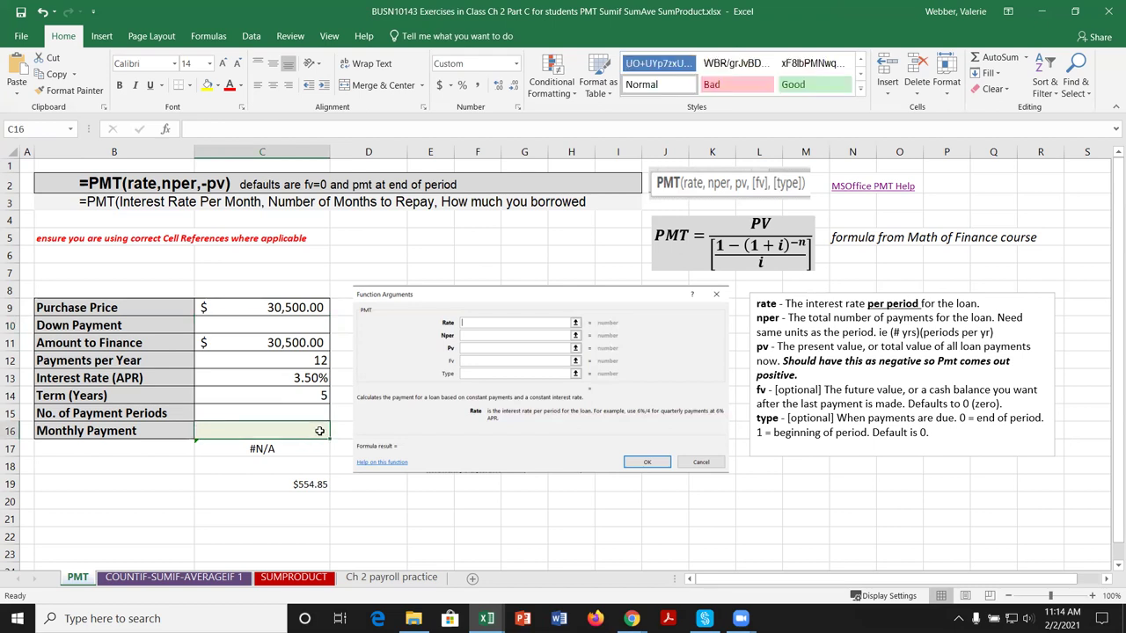
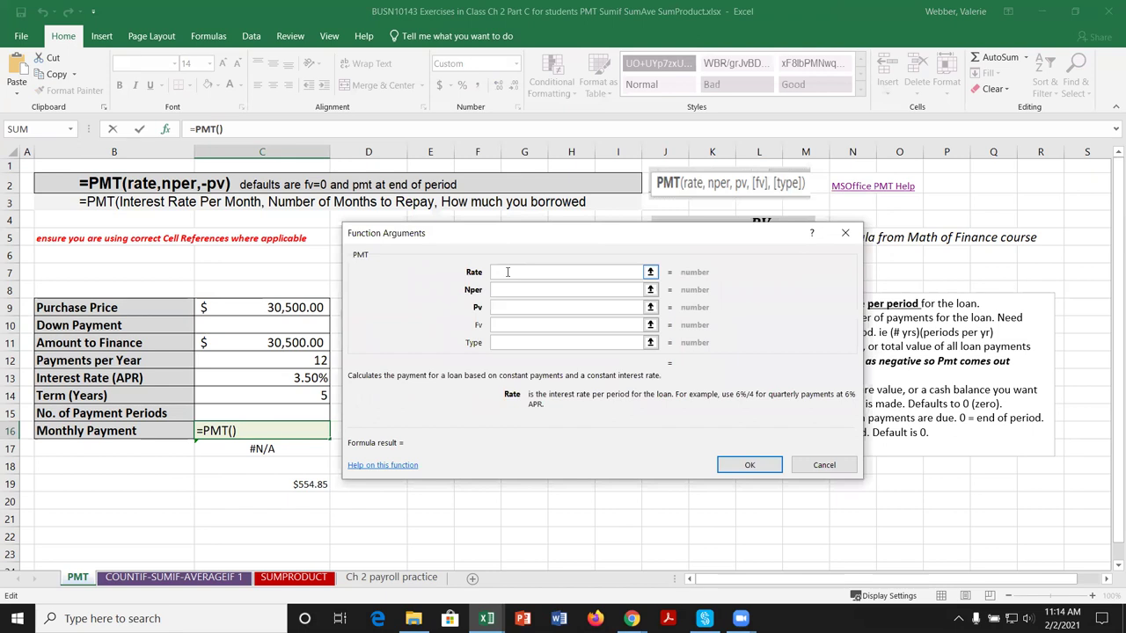
Set the PMT Rate argument to C13/C12 and Nper to C14*C12
click(315, 377)
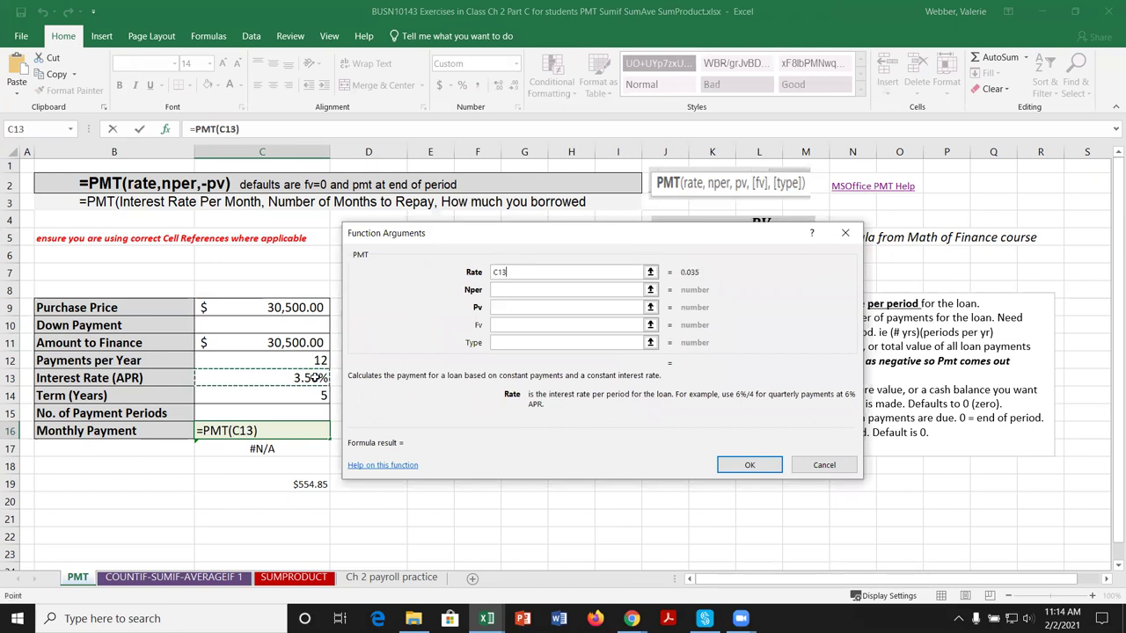
text(/)
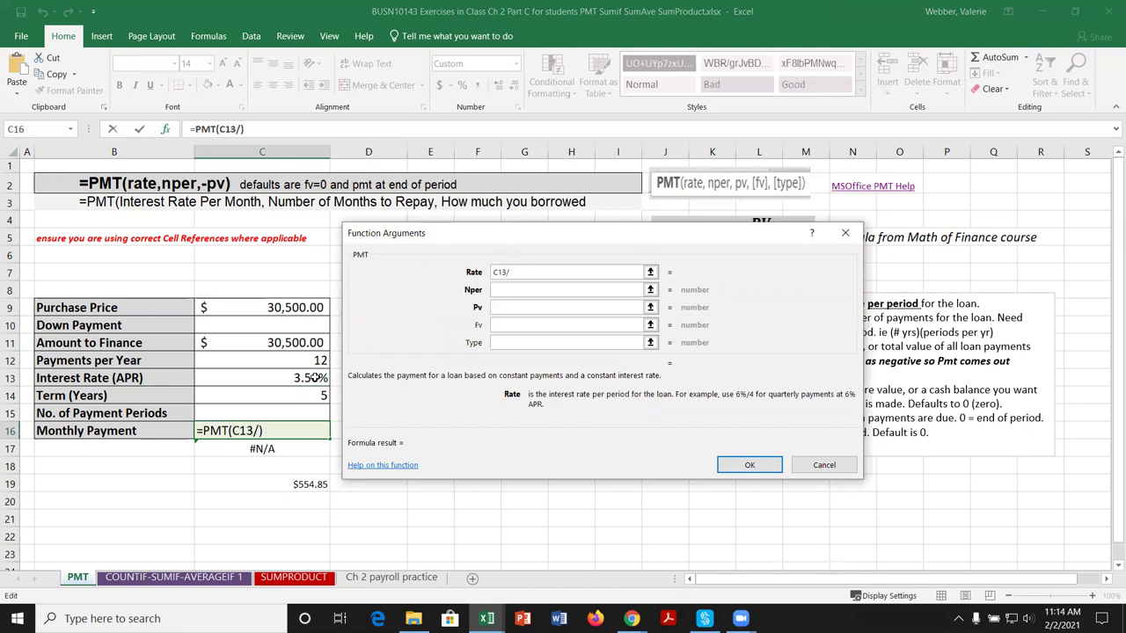
click(318, 360)
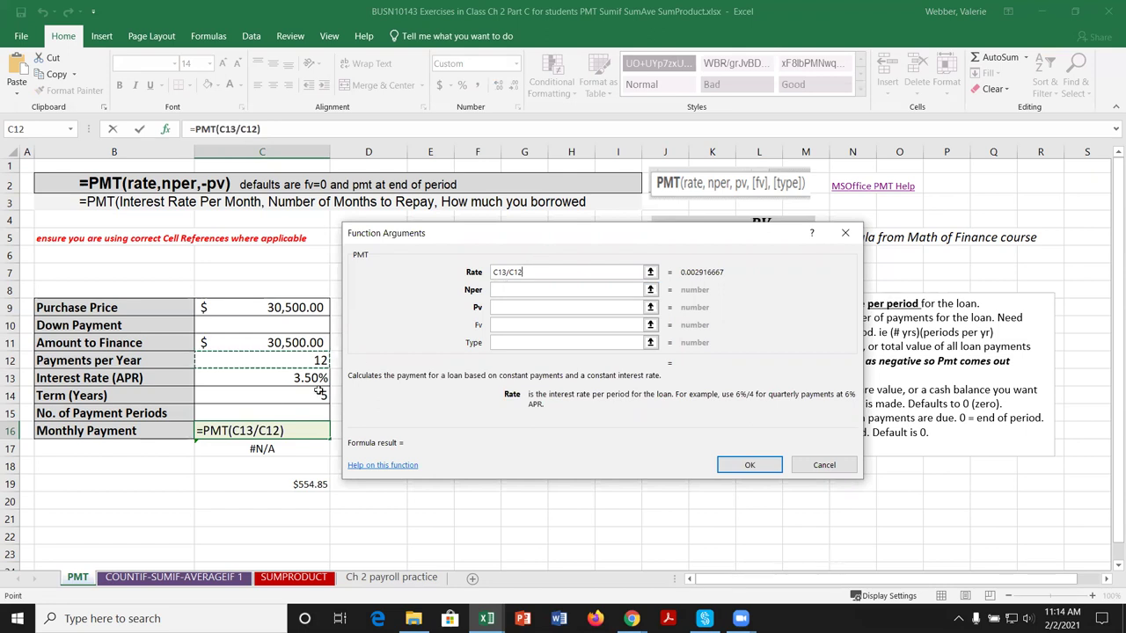
click(514, 291)
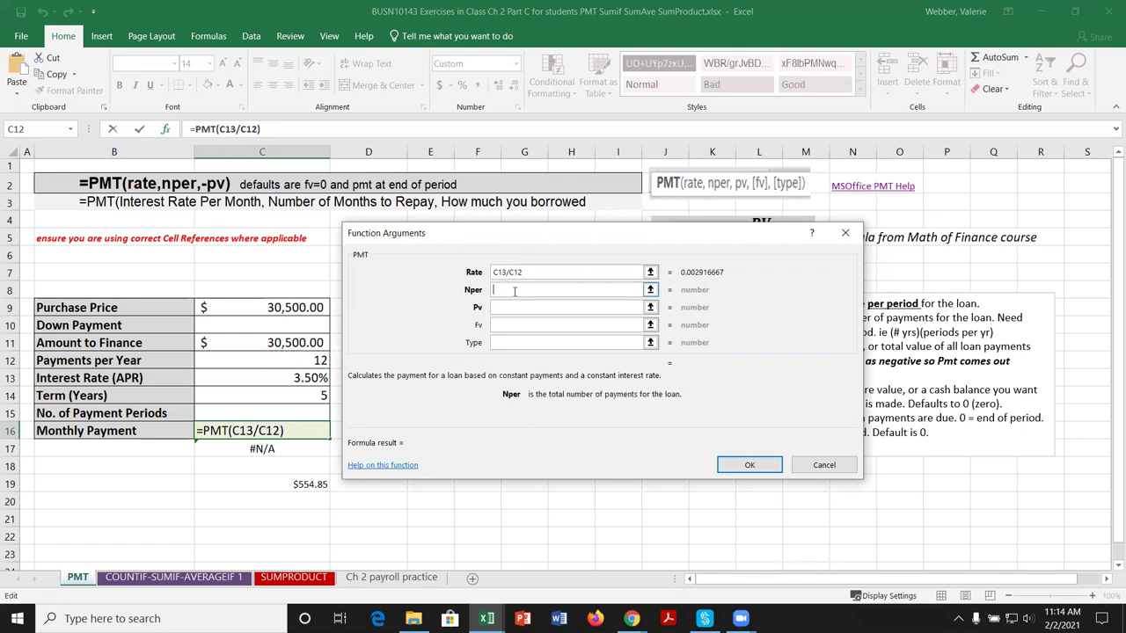
click(316, 395)
text(*)
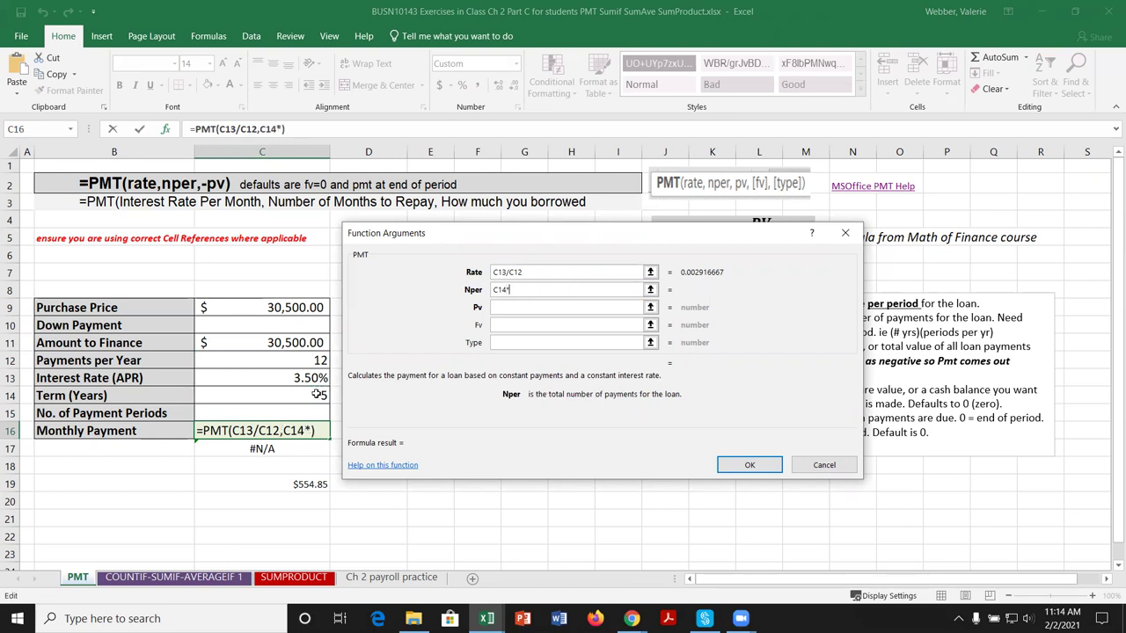
click(306, 359)
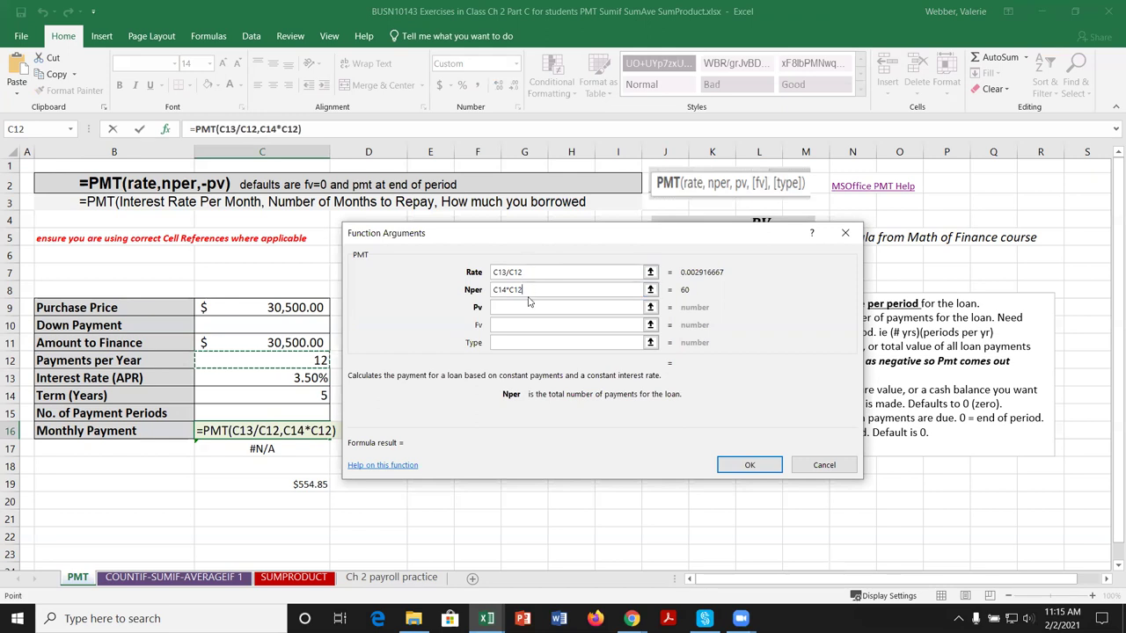
click(504, 307)
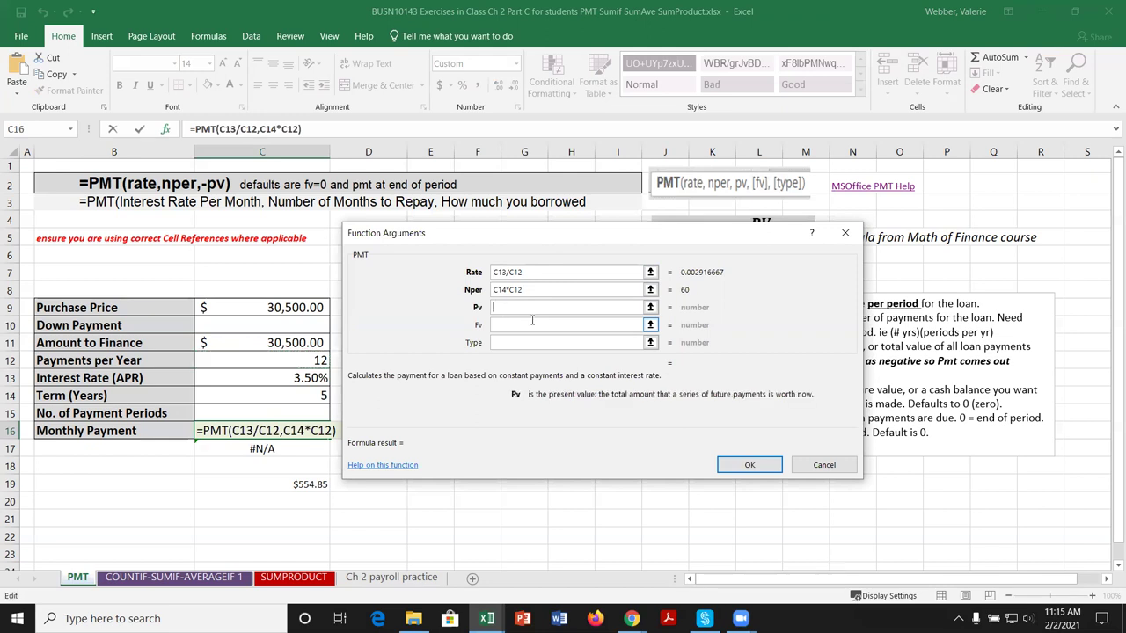
Enter -C11 as Pv and 0 for Fv and Type, confirming the $554.85 payment
click(296, 342)
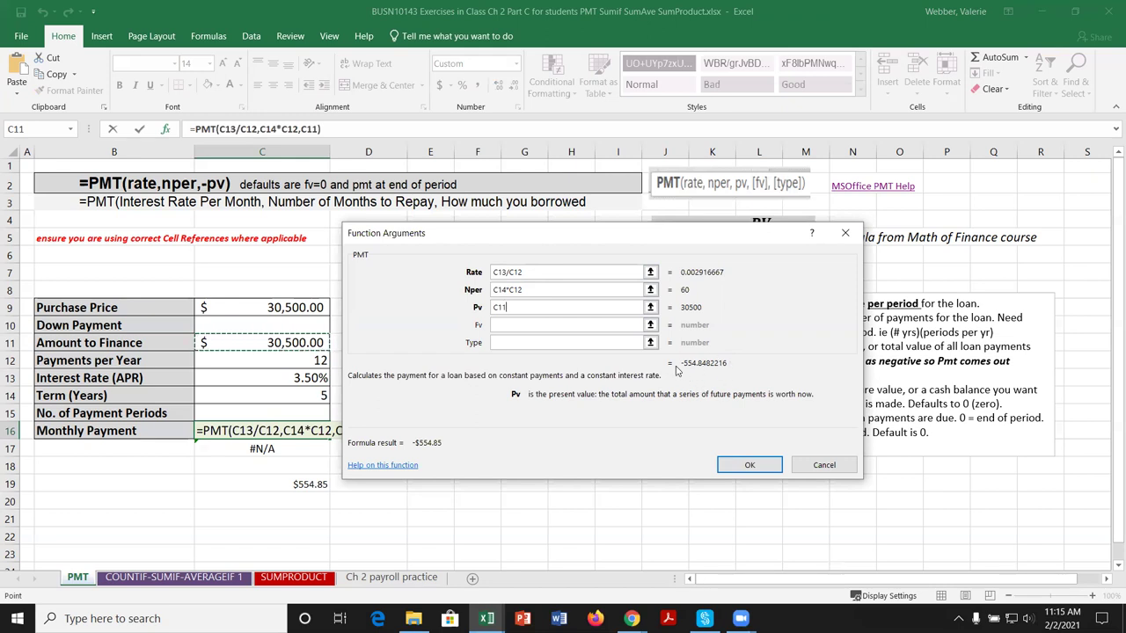
click(496, 306)
text(-)
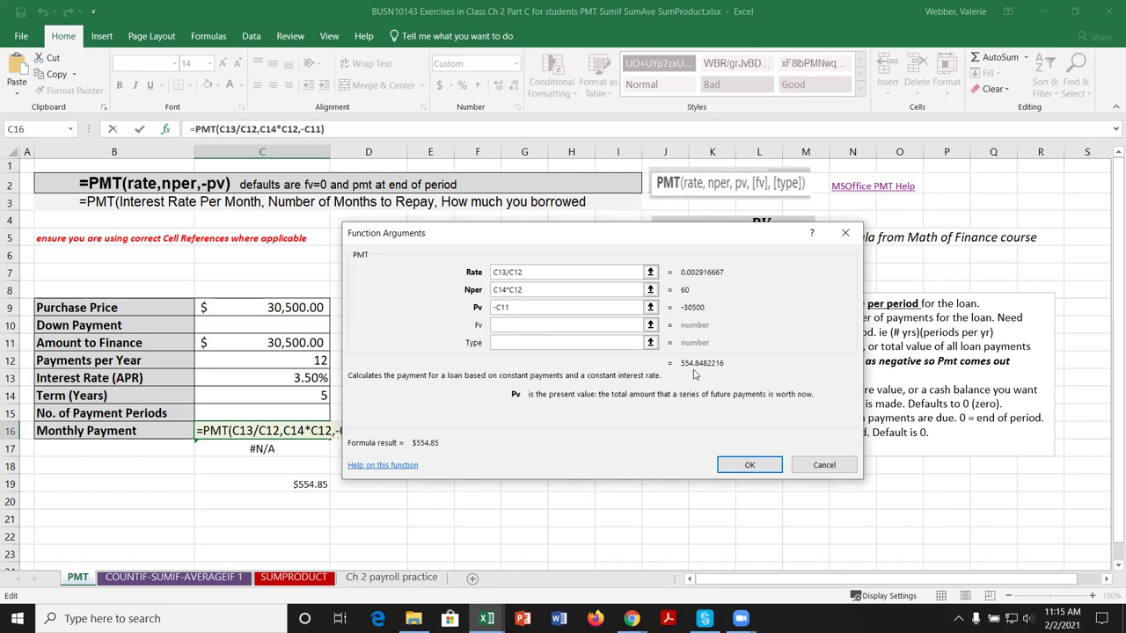
click(528, 325)
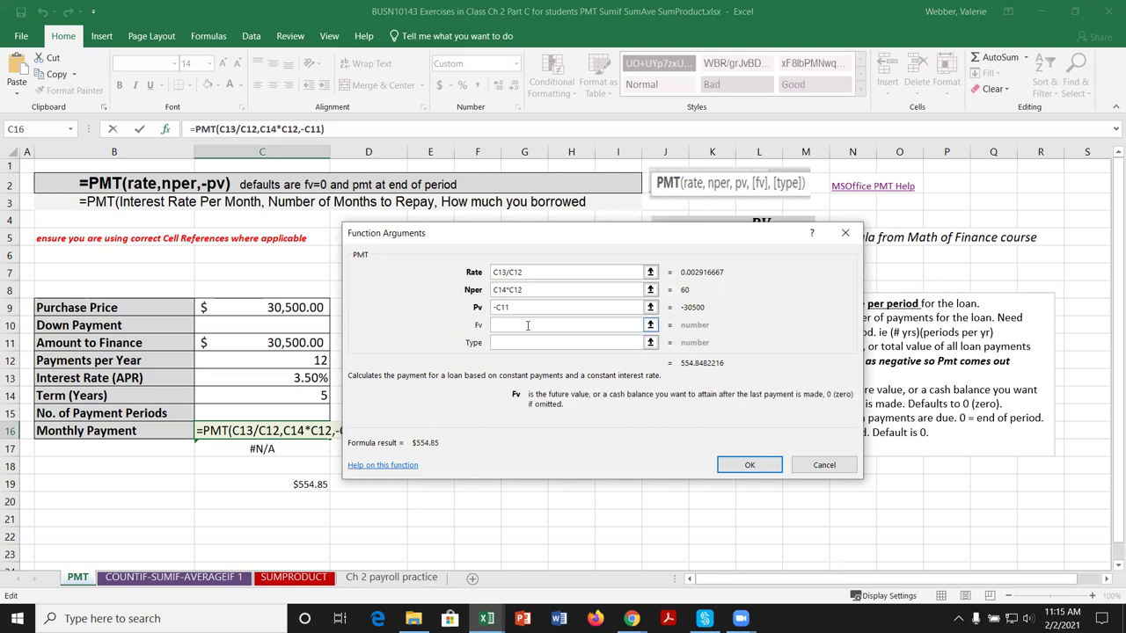
text(0)
key(Tab)
text(0)
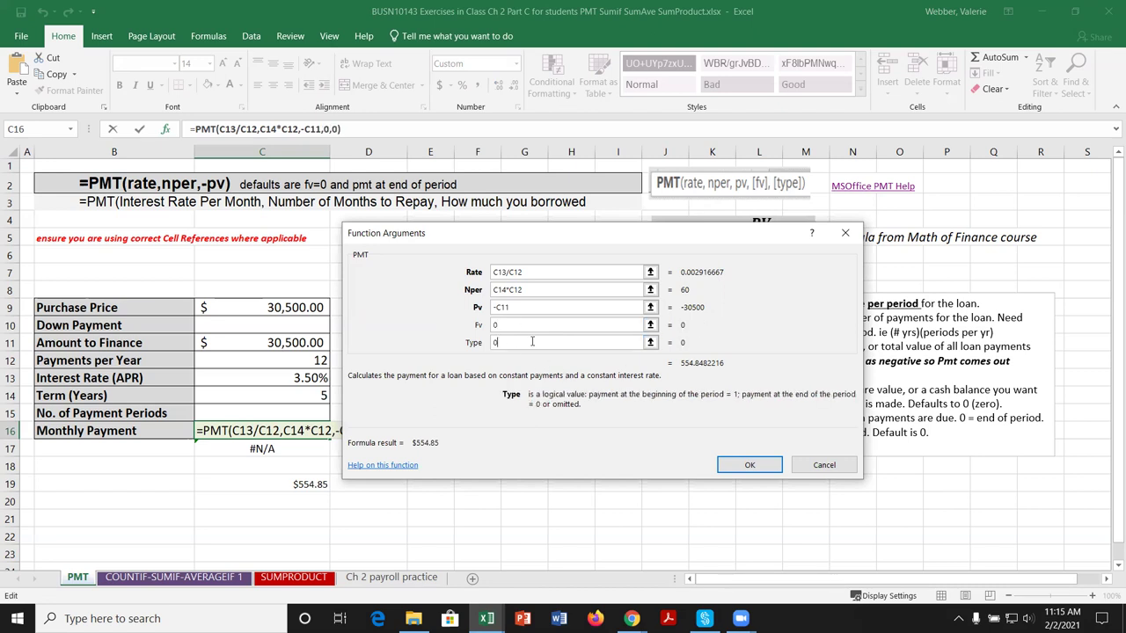
click(752, 464)
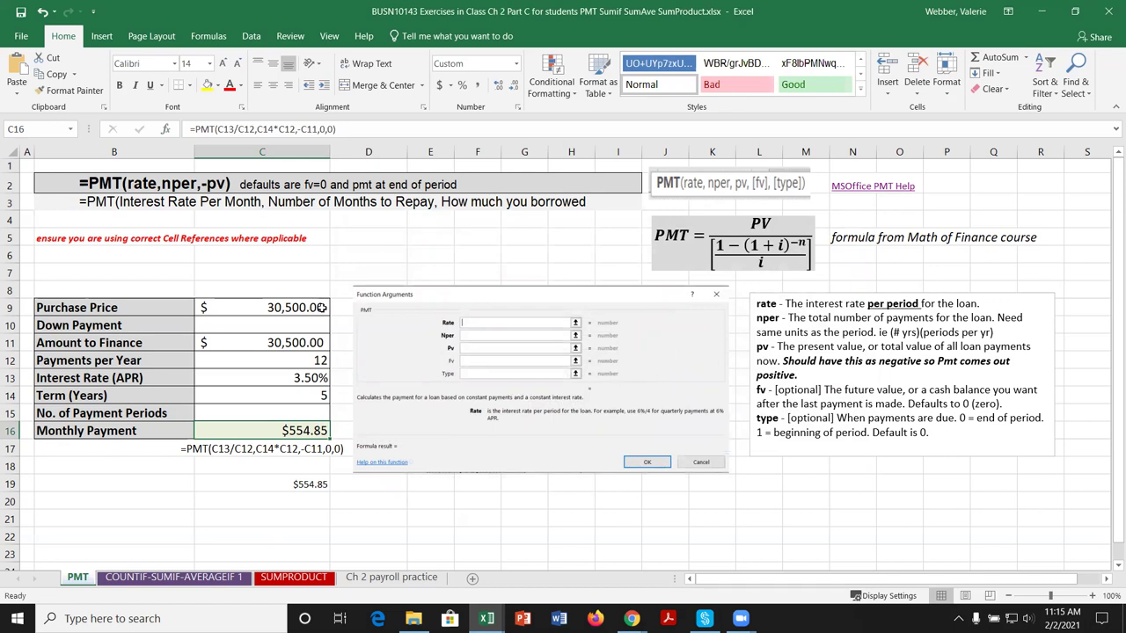
click(307, 305)
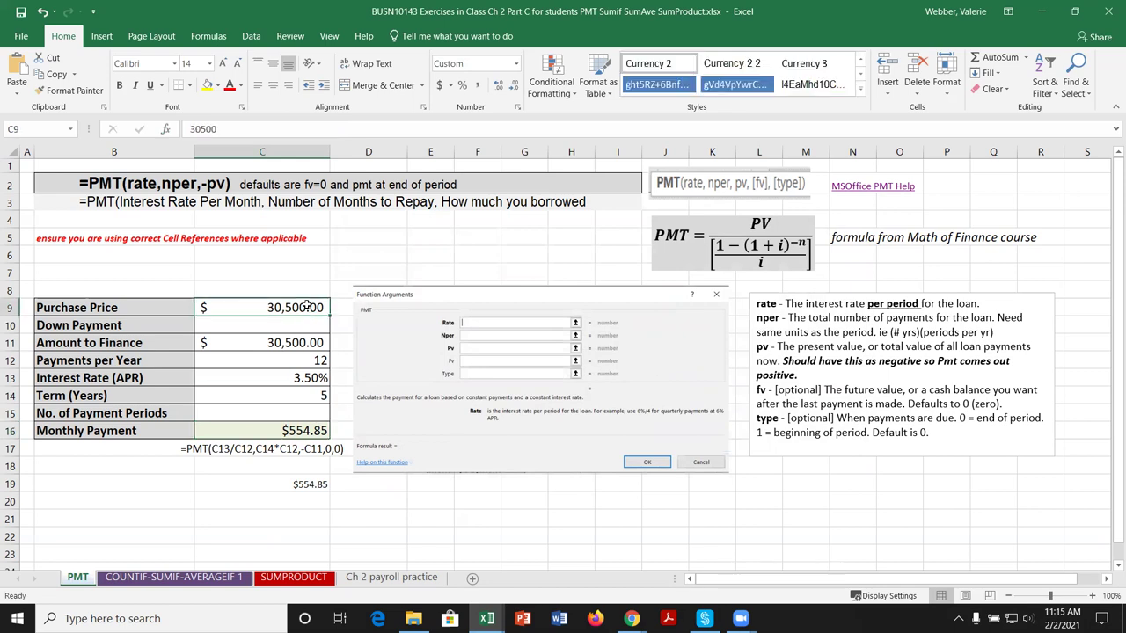
text(52)
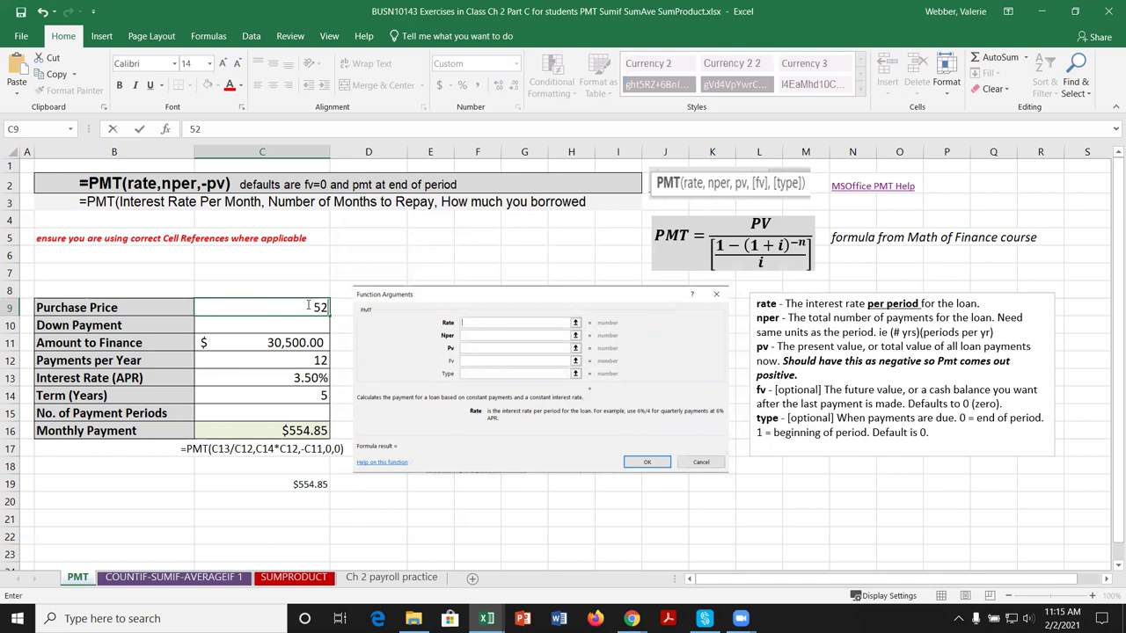
text(50000)
key(BackSpace)
key(Return)
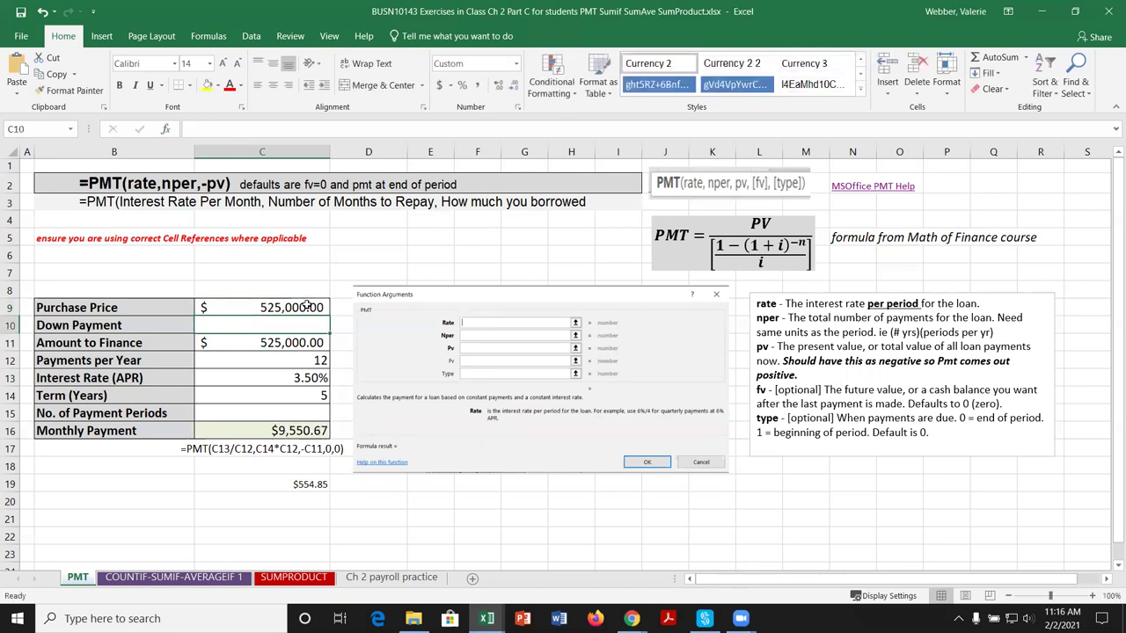
text(25000)
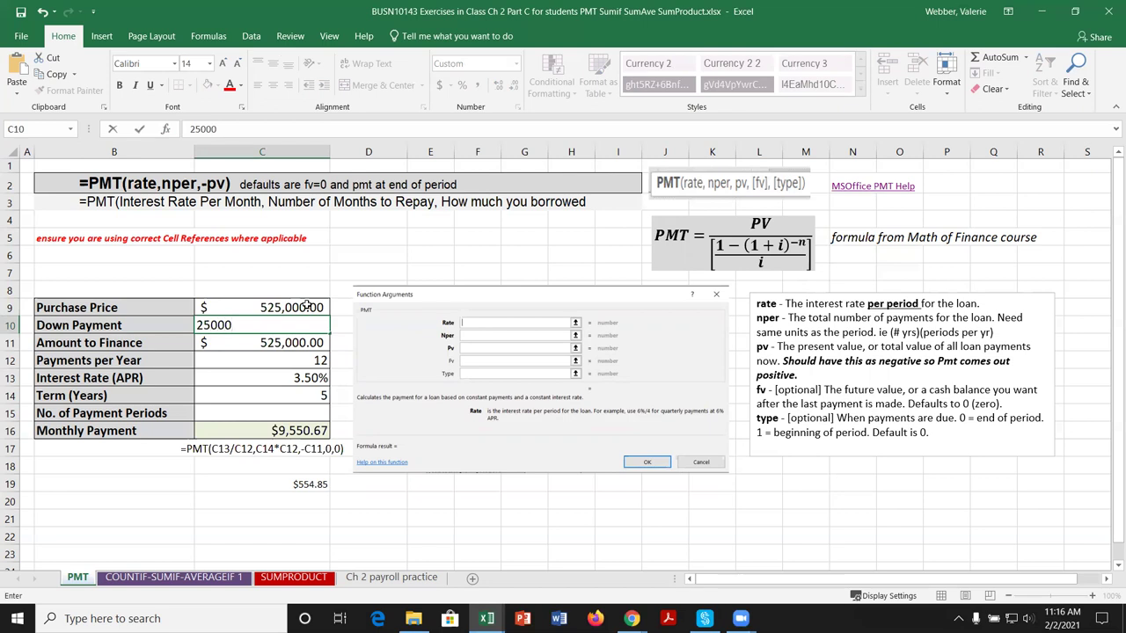
key(Return)
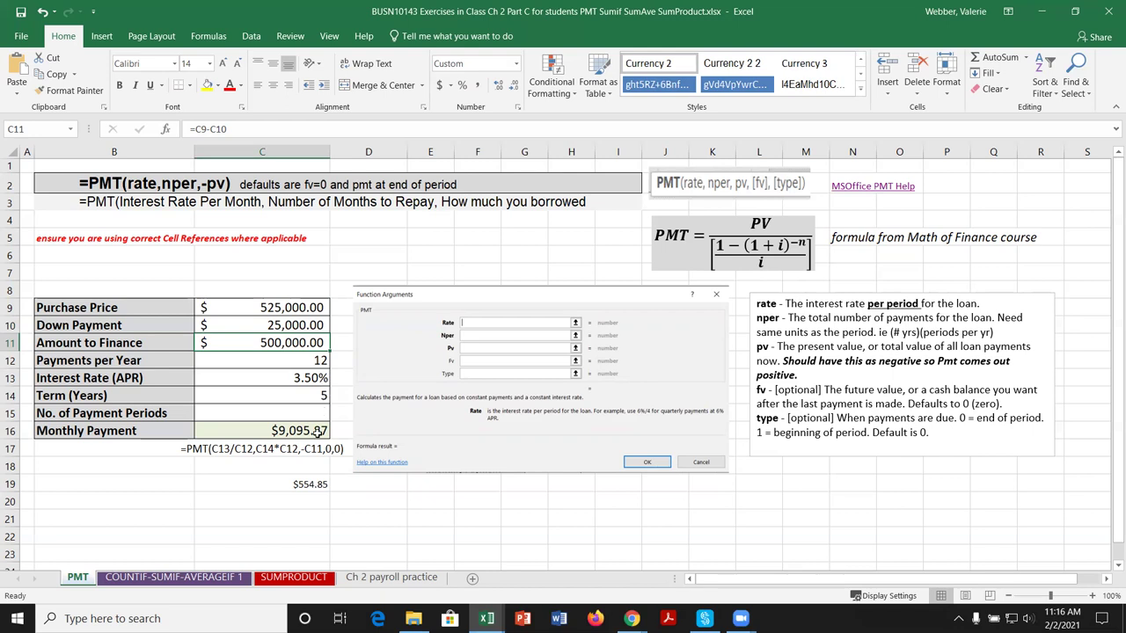
click(319, 395)
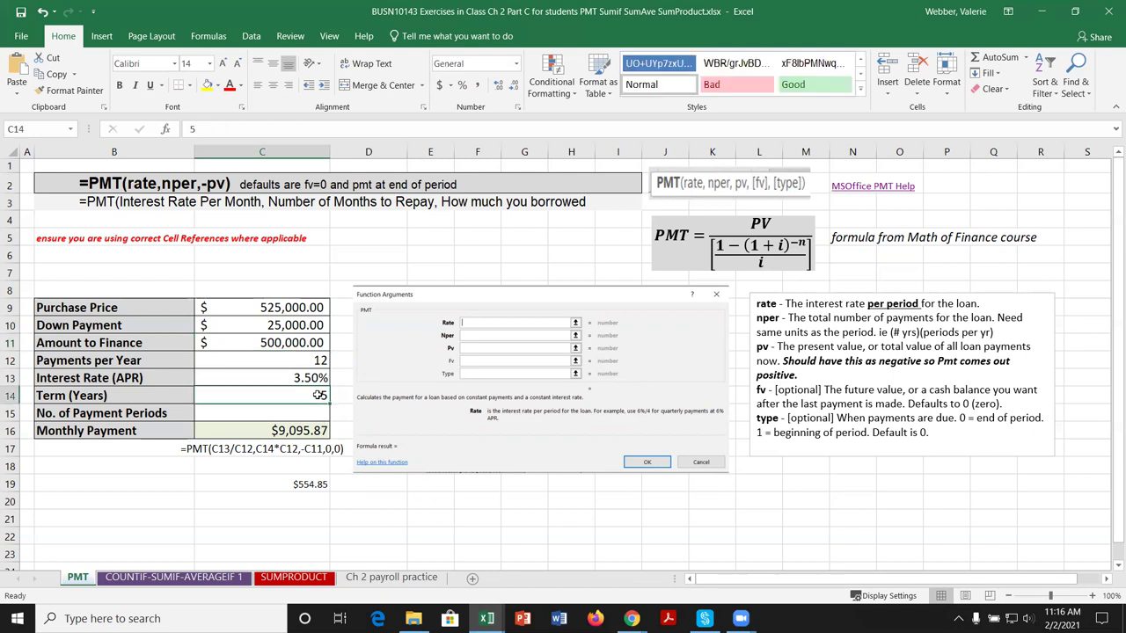
text(10)
key(Return)
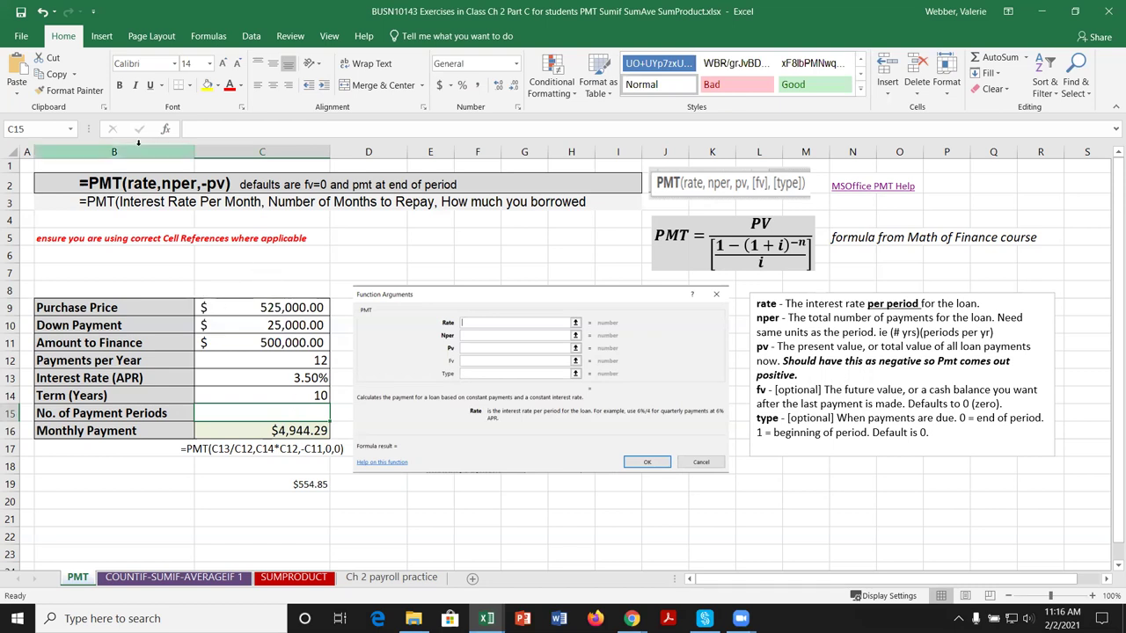
click(42, 13)
click(42, 13)
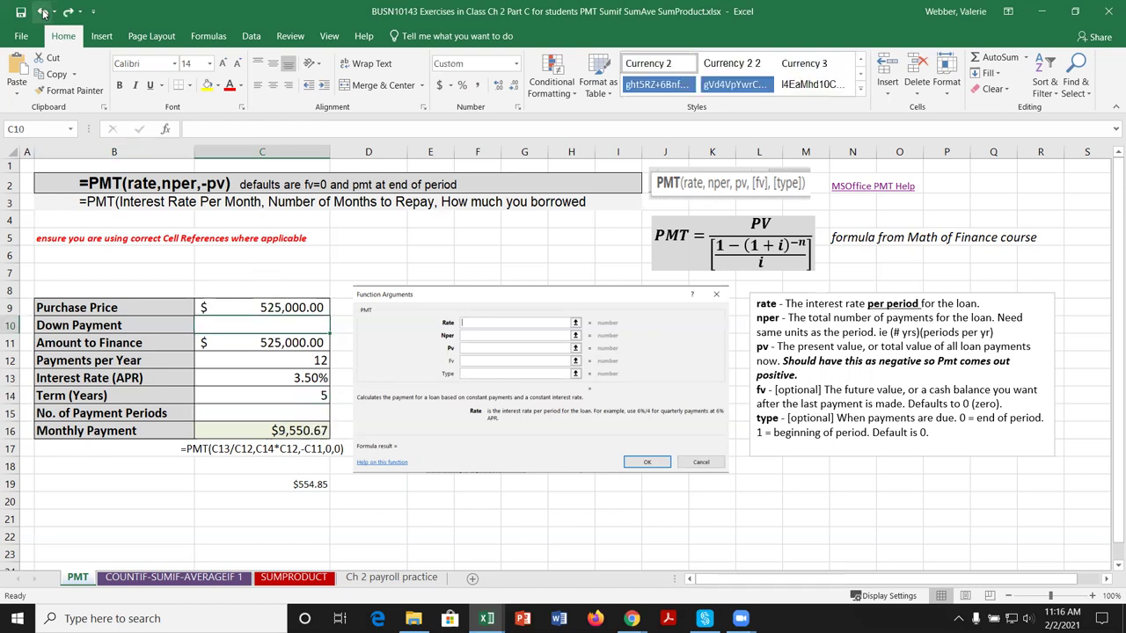
click(42, 12)
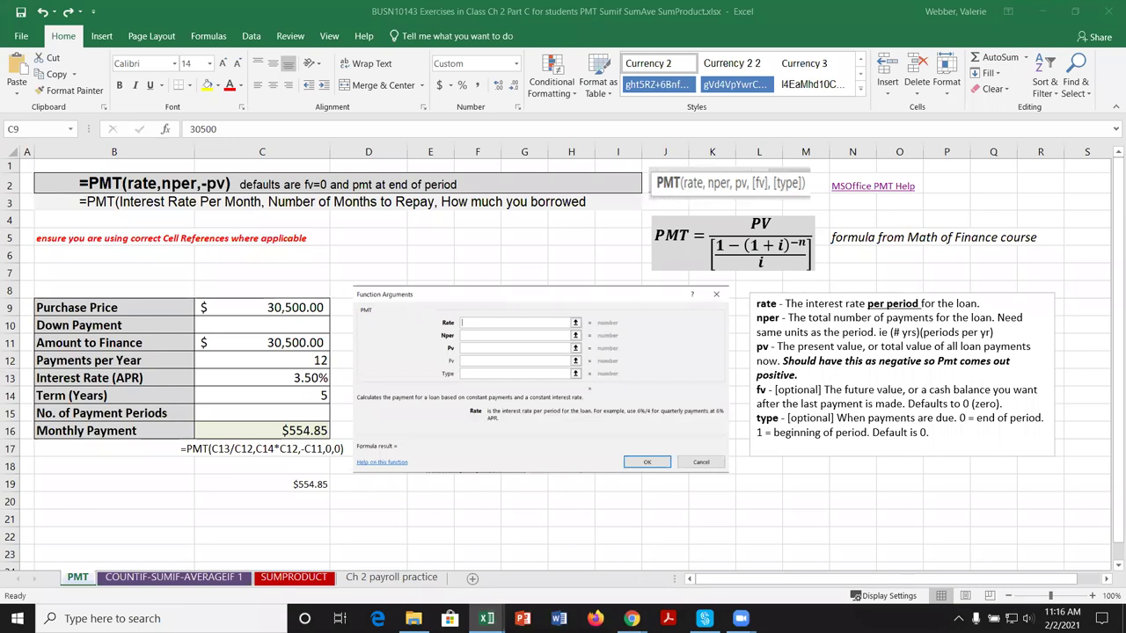
click(175, 578)
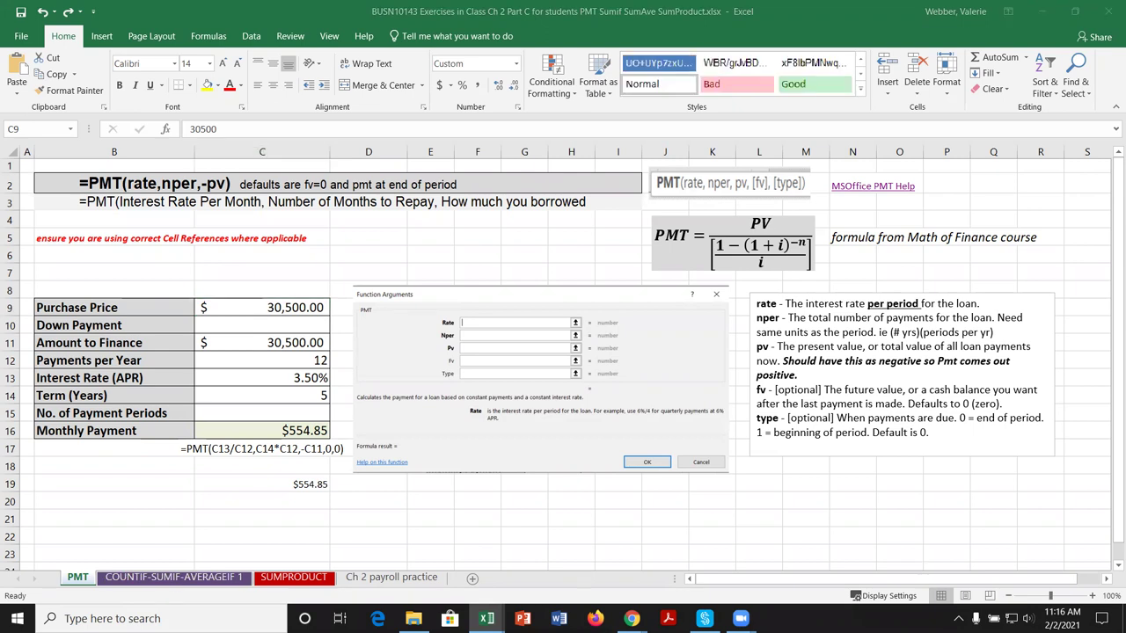
Open the COUNTIF-SUMIF-AVERAGEIF 1 sheet, browse the orders table, and select C10
click(194, 580)
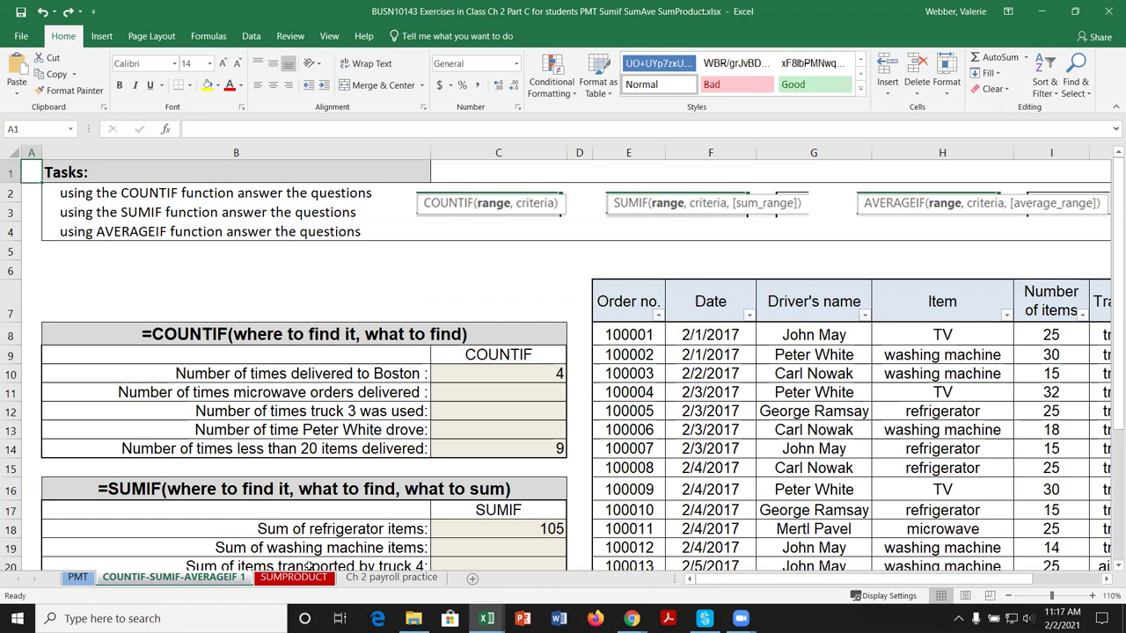
drag(774, 586, 855, 587)
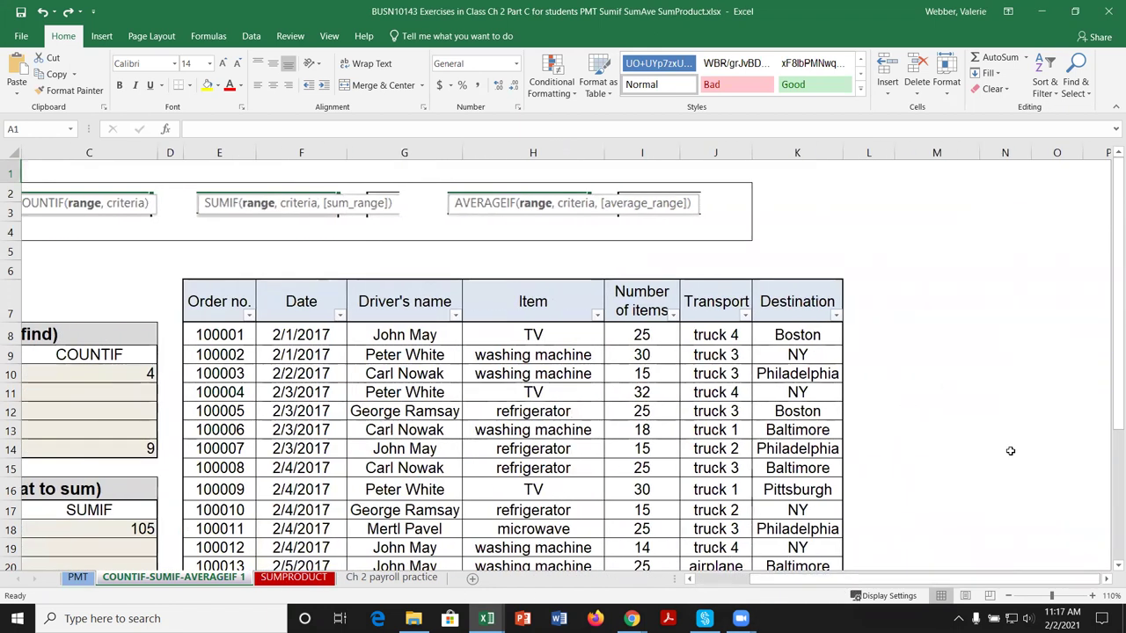
scroll(1008, 451, down, 1)
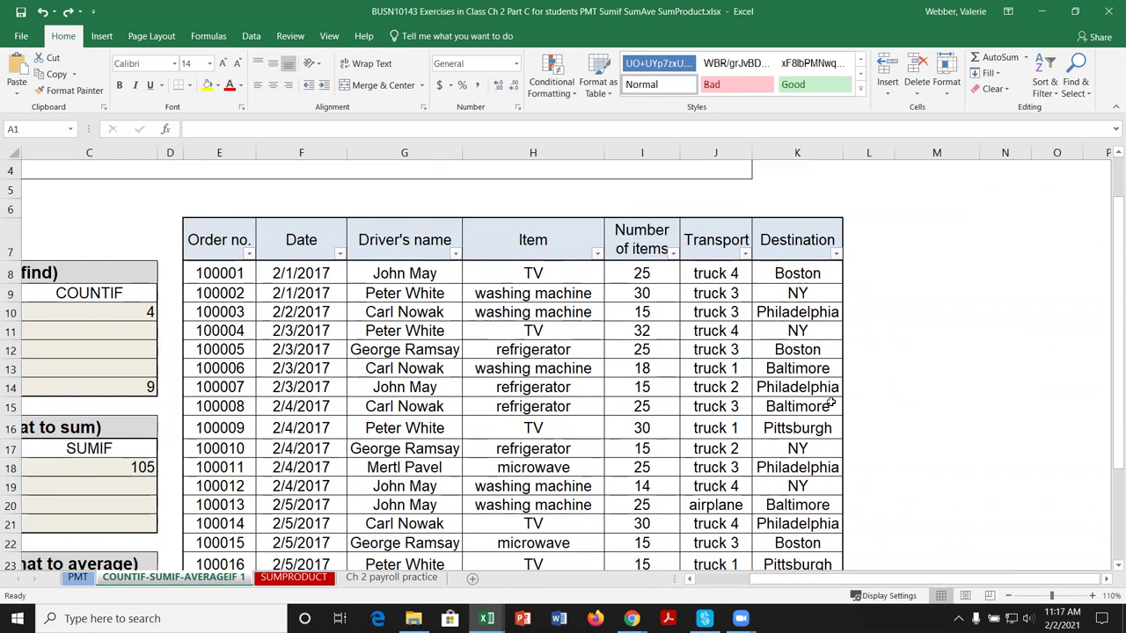
scroll(805, 405, down, 4)
scroll(805, 405, up, 4)
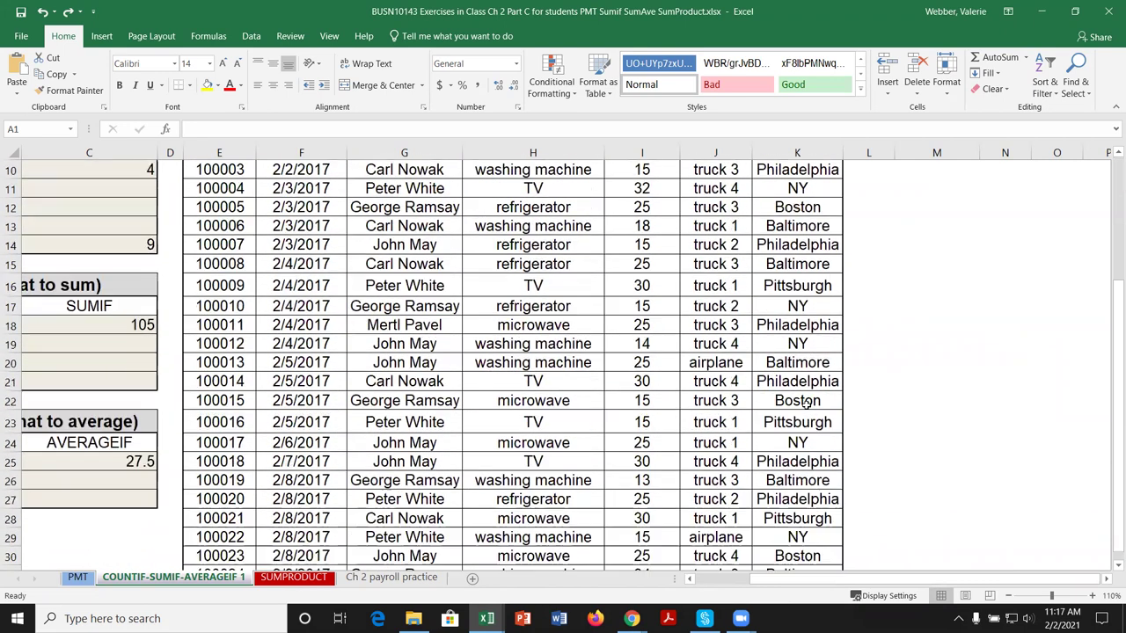
scroll(906, 581, left, 3)
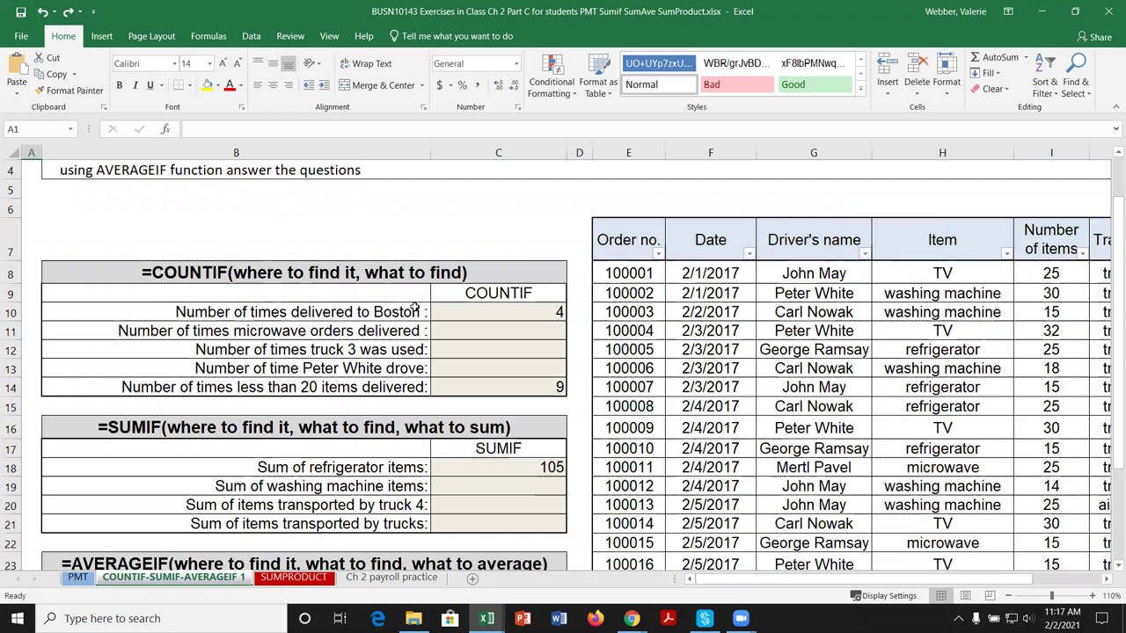
click(507, 311)
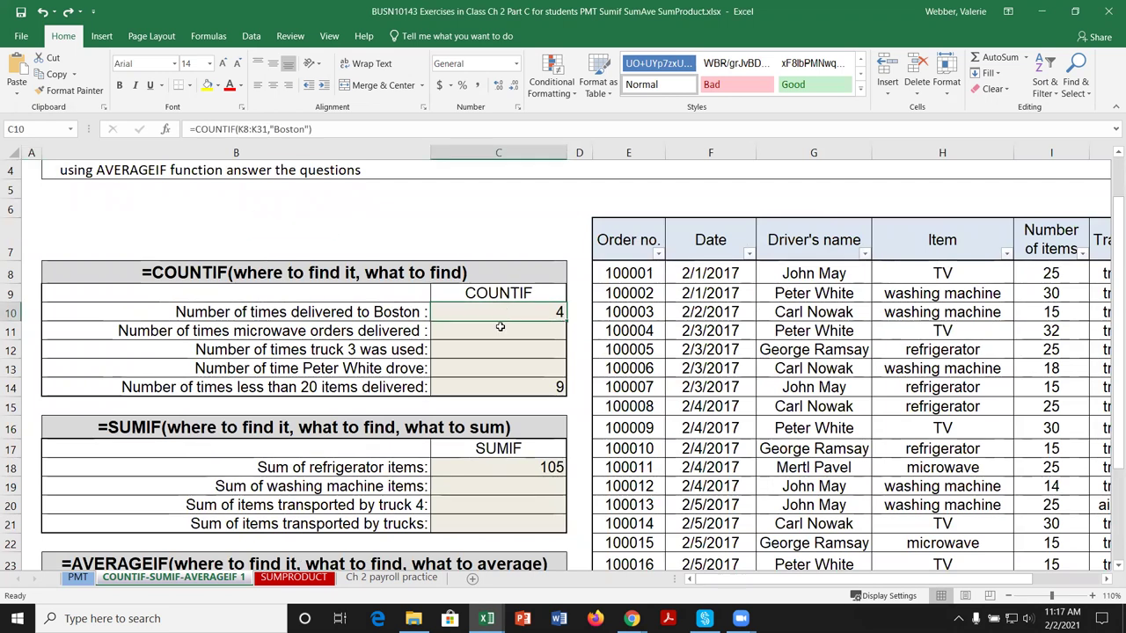
Review C10's COUNTIF arguments (K8:K31, "Boston") and confirm the count of 4
click(216, 128)
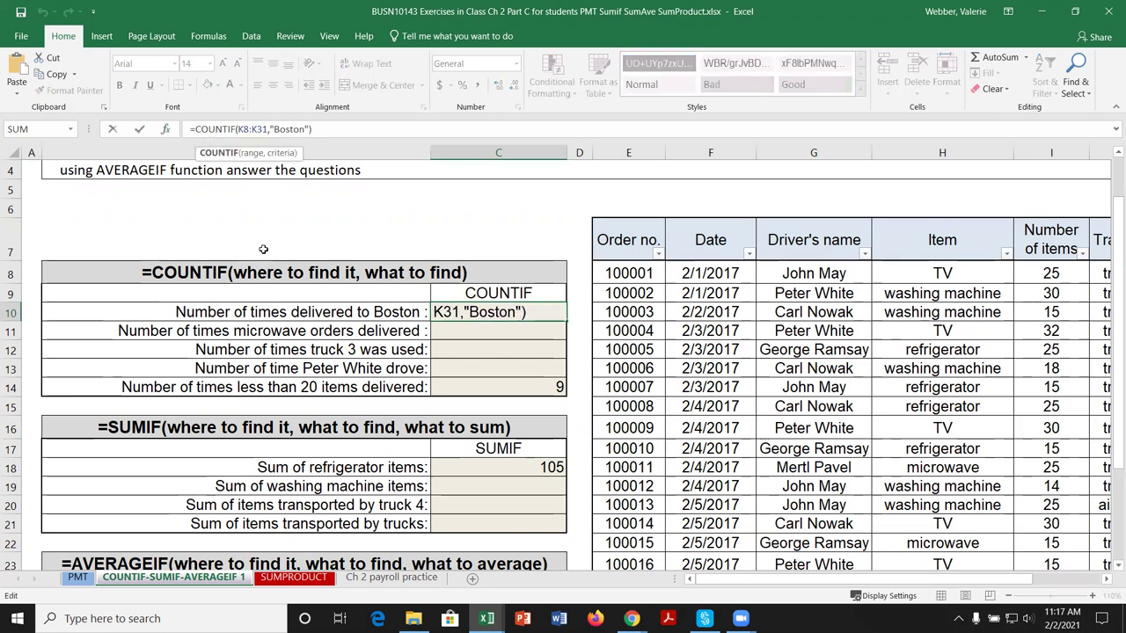
mouse_move(792, 581)
mouse_down()
mouse_move(864, 573)
mouse_move(794, 578)
mouse_up()
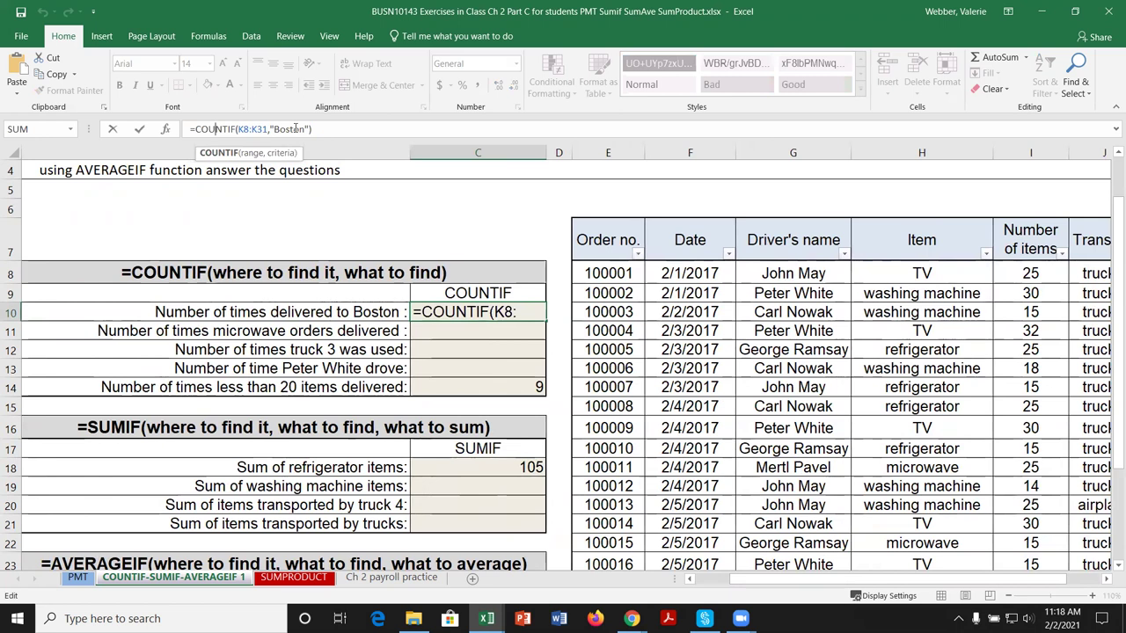
click(167, 131)
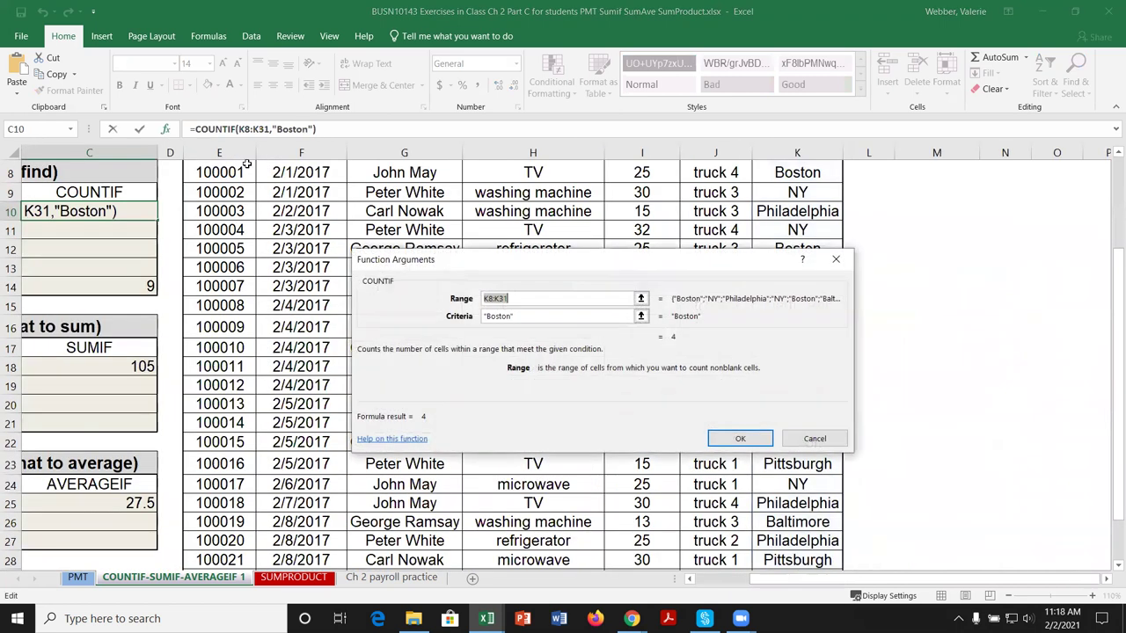
drag(540, 267, 442, 238)
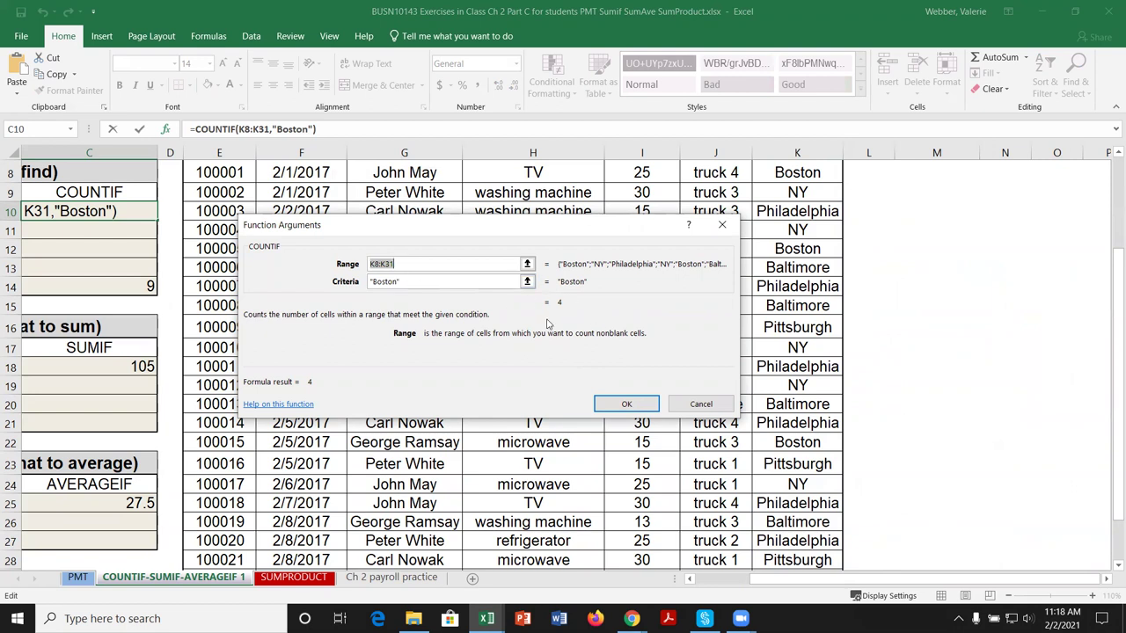
click(626, 404)
scroll(626, 405, up, 3)
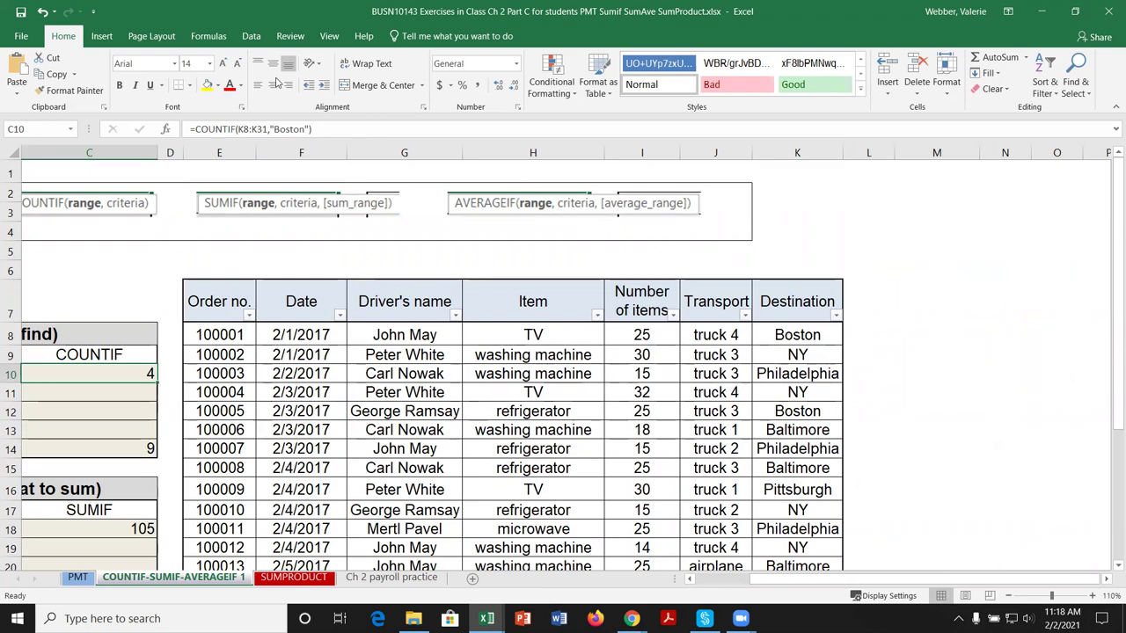
click(252, 36)
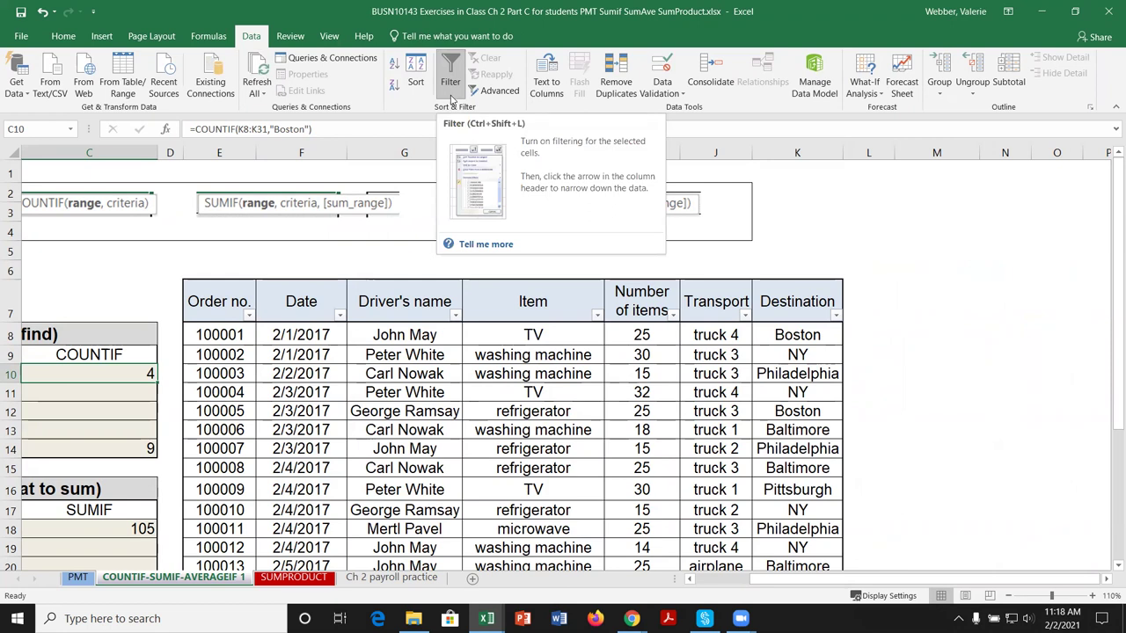
click(836, 236)
click(836, 317)
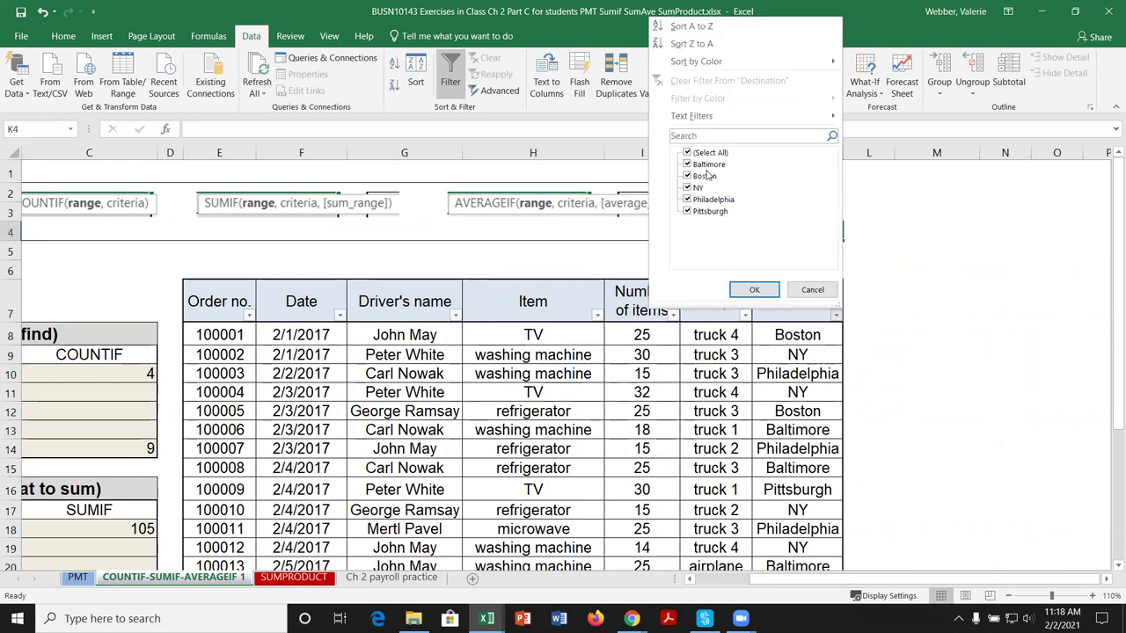
click(812, 290)
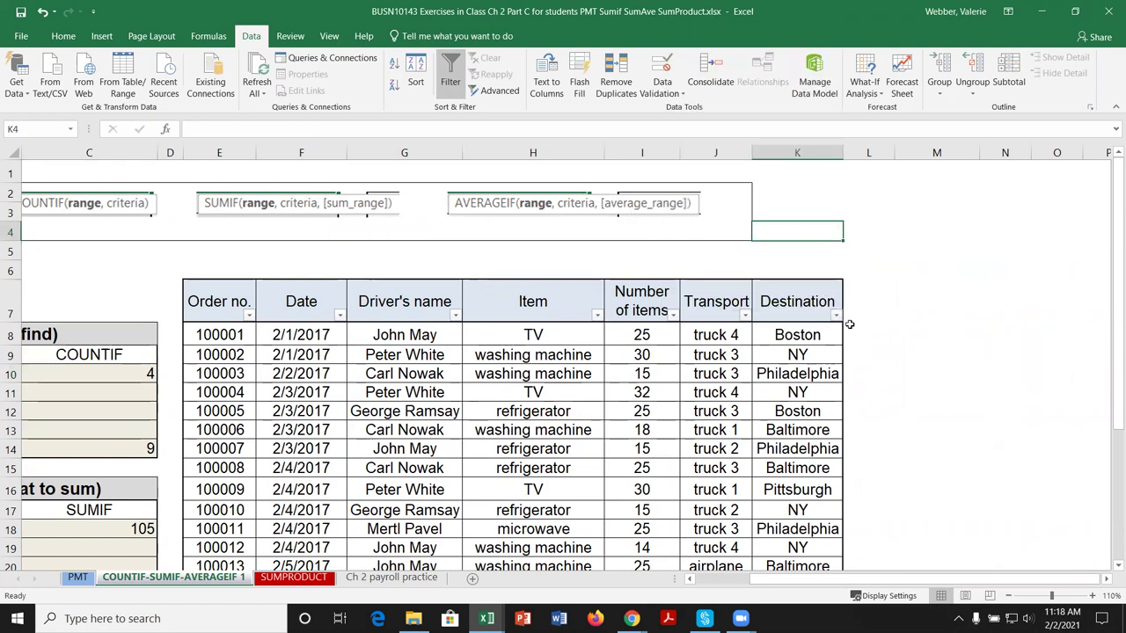
click(836, 316)
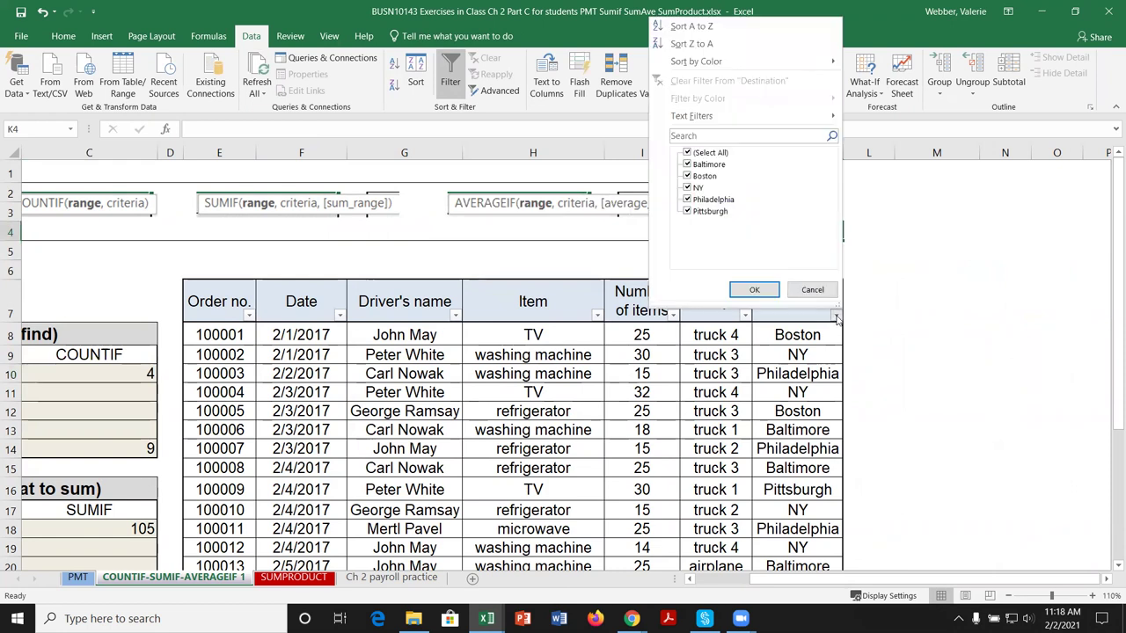
click(687, 153)
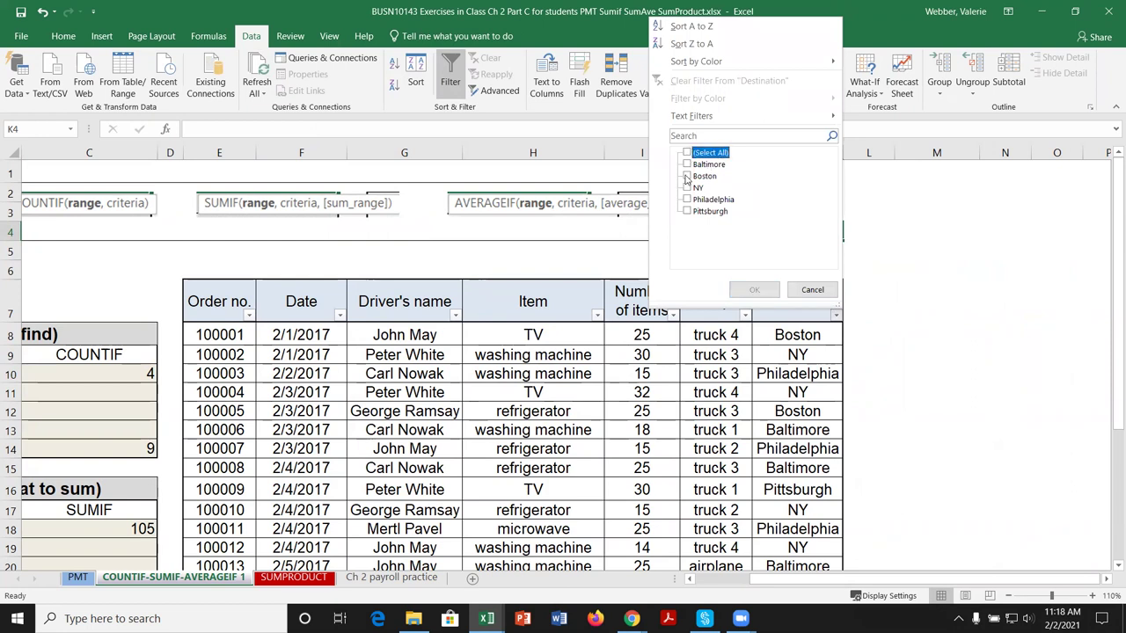
click(686, 176)
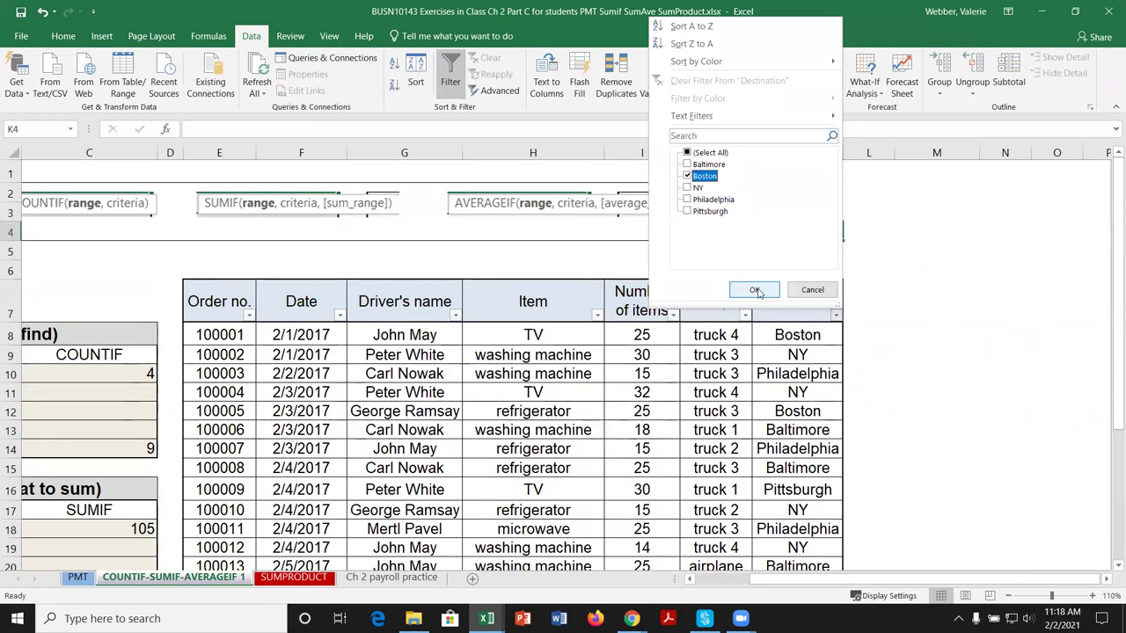
click(755, 290)
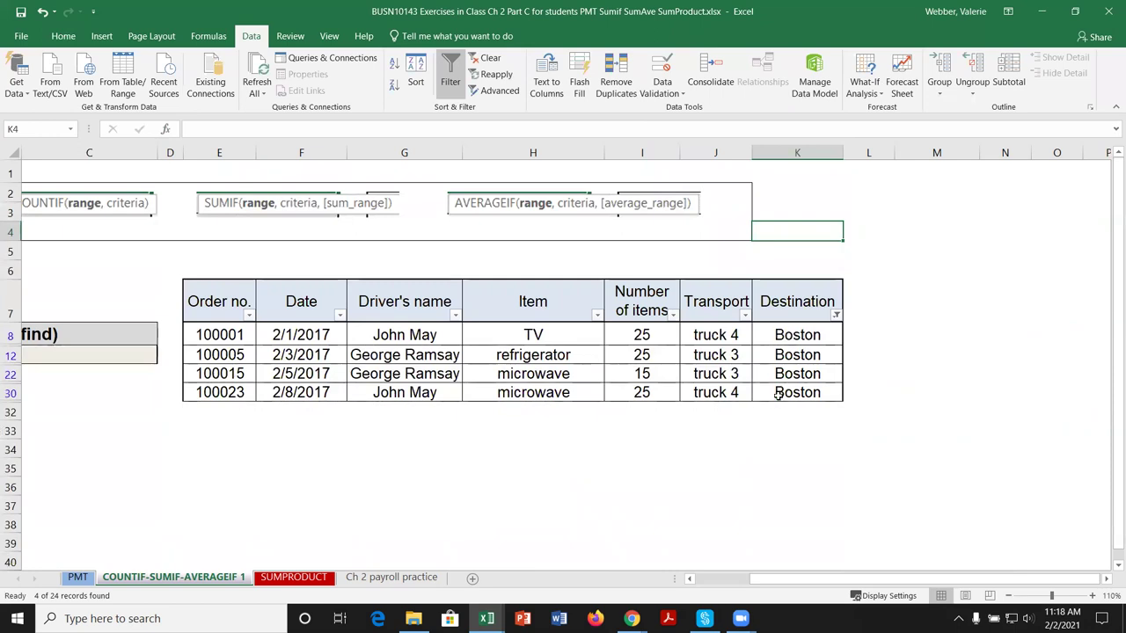
click(836, 314)
click(687, 152)
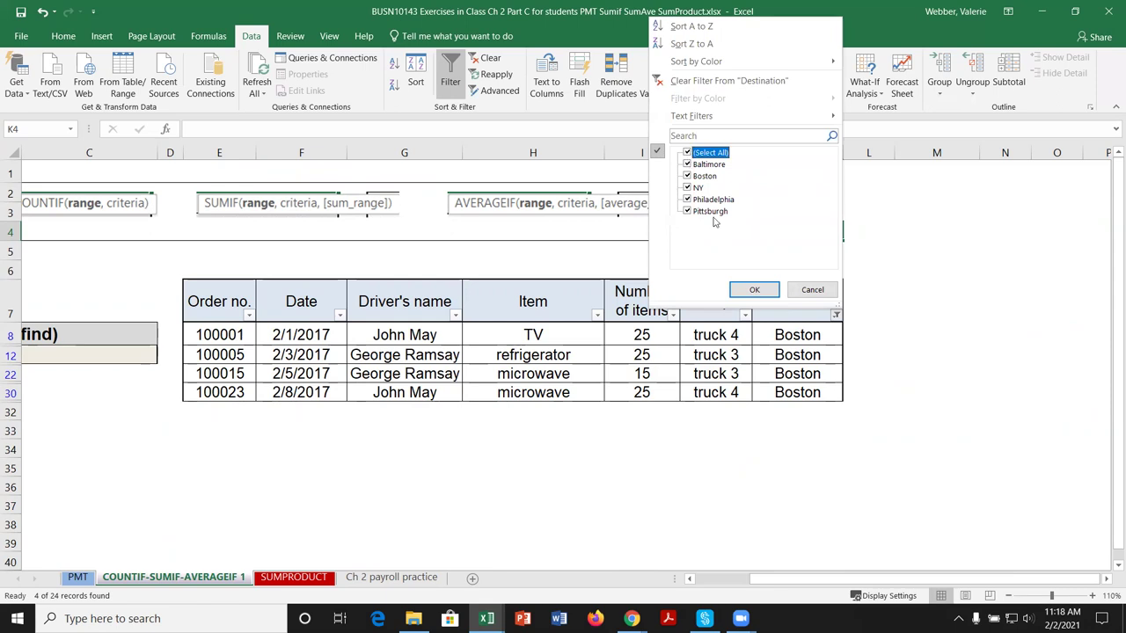
click(754, 290)
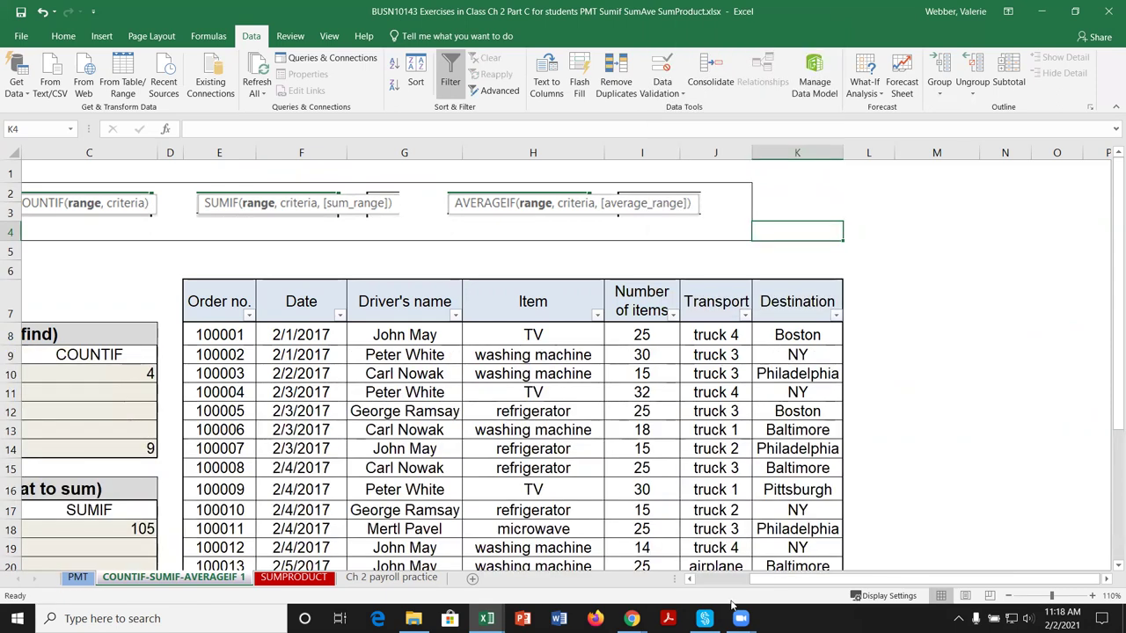
key(ctrl+Home)
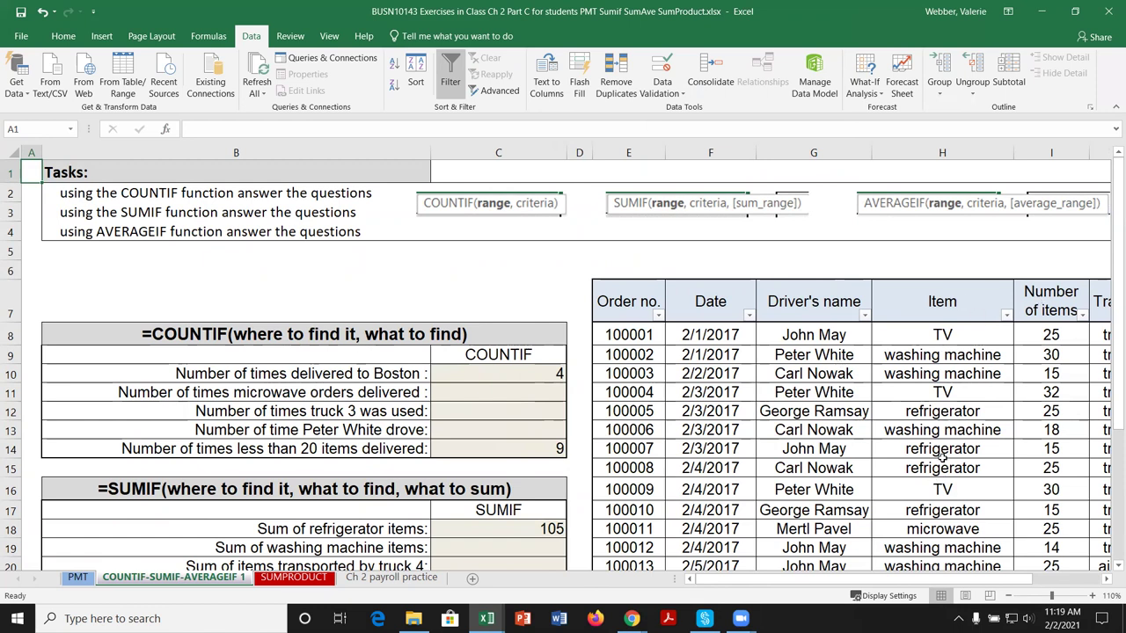
Start a COUNTIF formula in C11 and bring up its Function Arguments
click(533, 392)
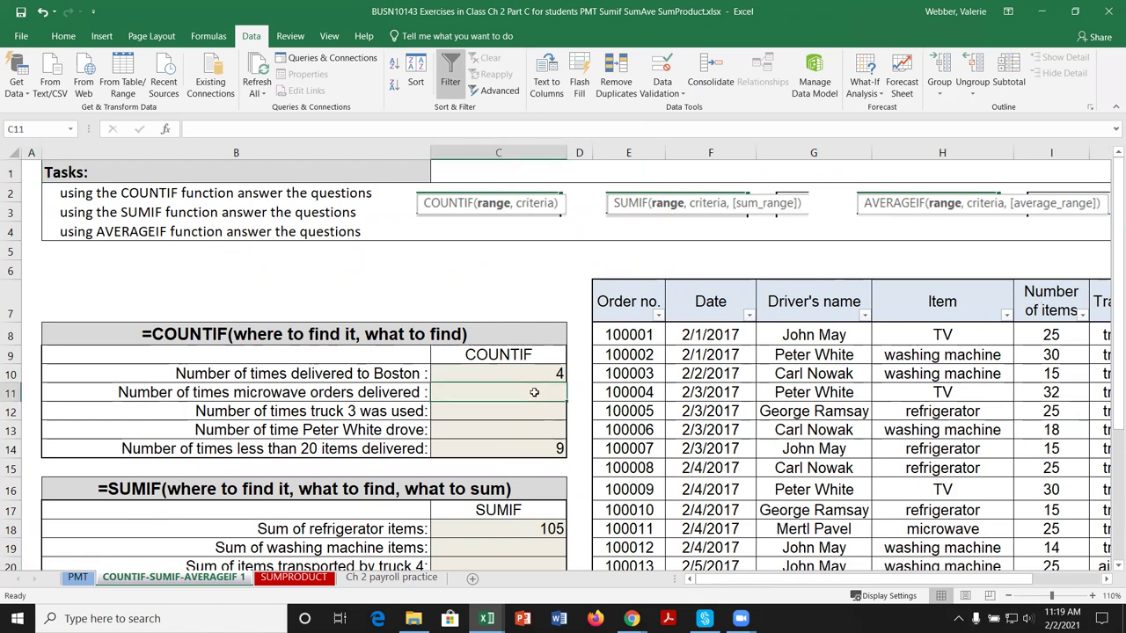
text(=countif)
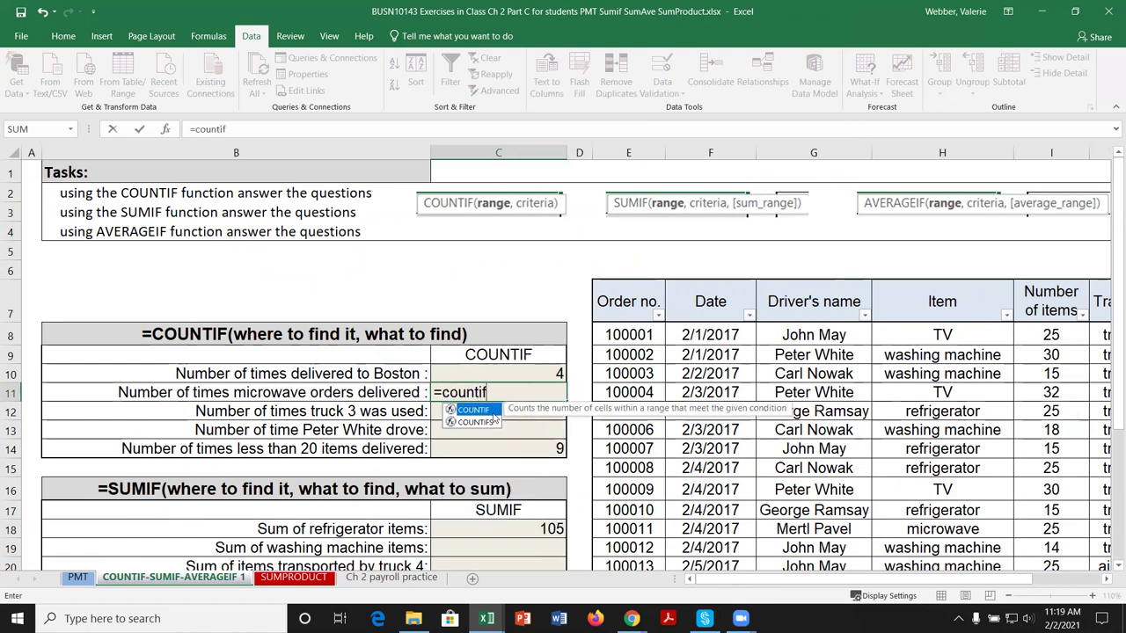
double_click(491, 411)
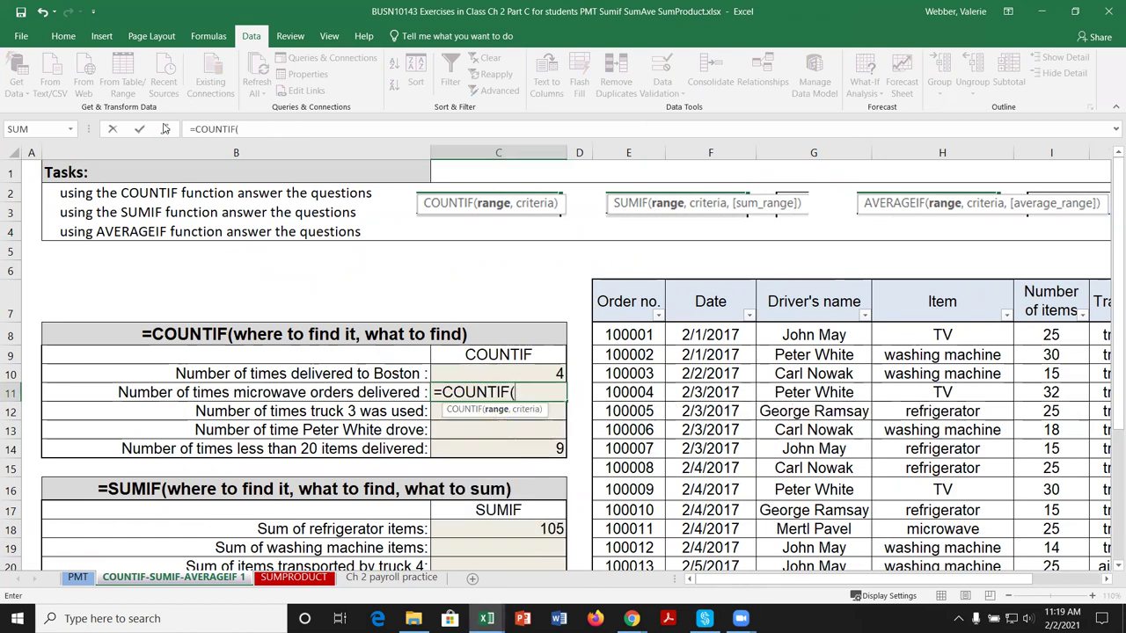
click(165, 129)
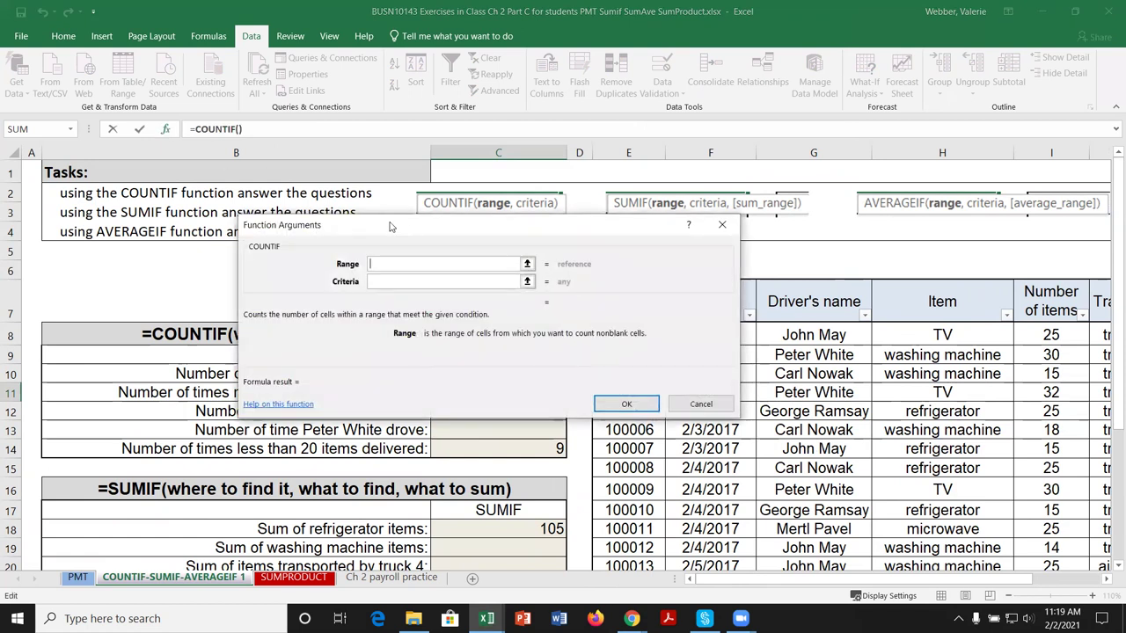
drag(391, 227, 240, 193)
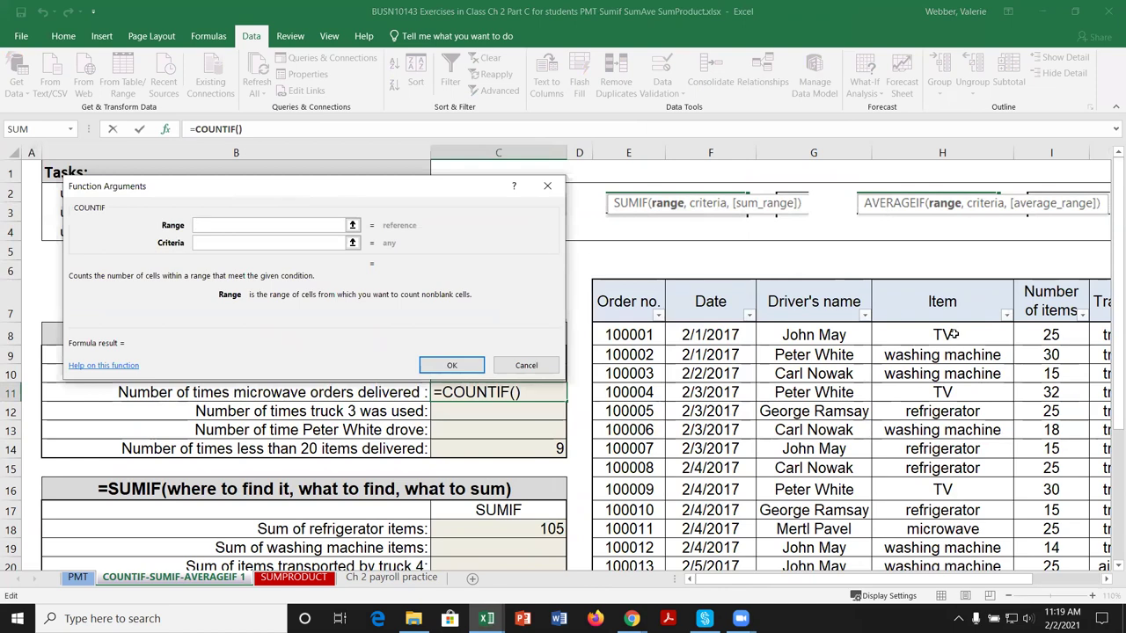
Set Range H8:H31 and Criteria "microwave", giving 5 microwave orders
drag(954, 332, 947, 501)
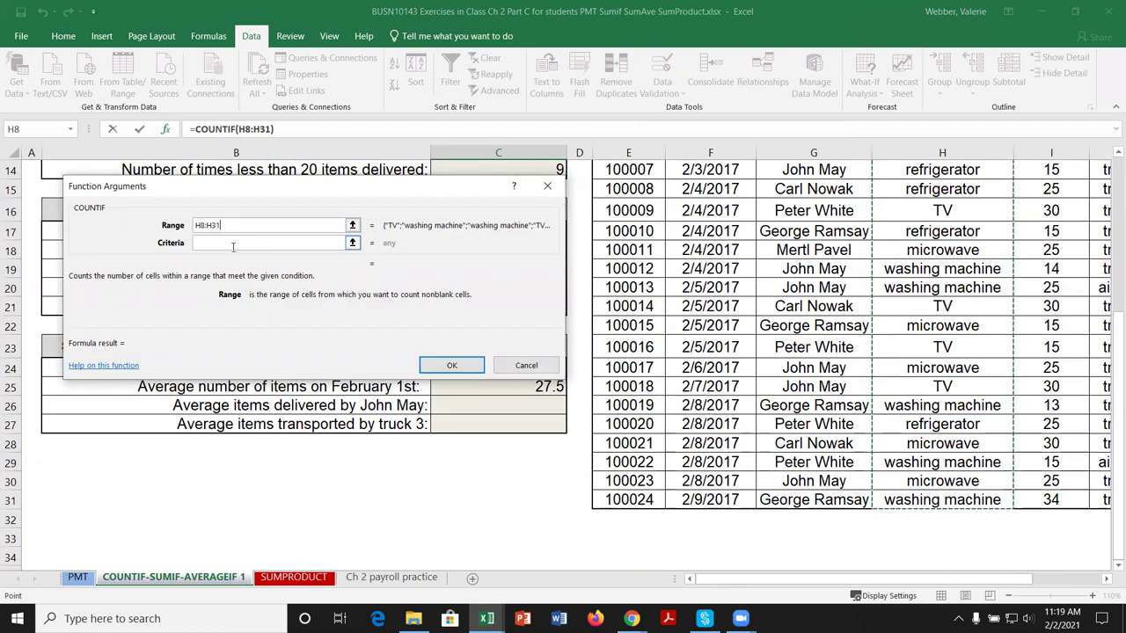
scroll(290, 280, up, 5)
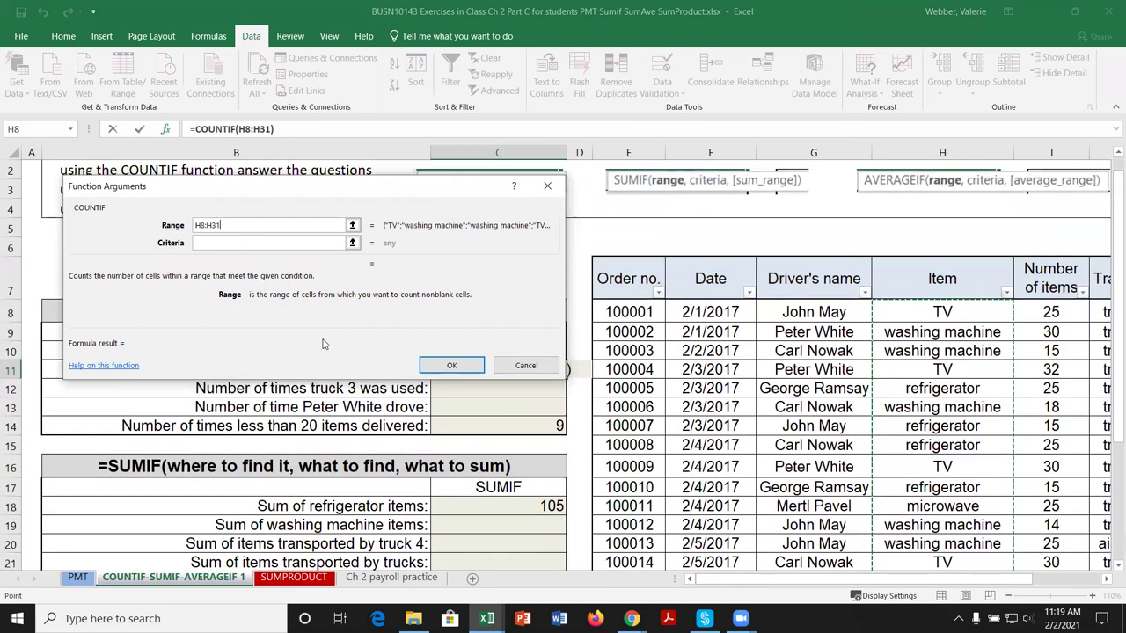
click(226, 244)
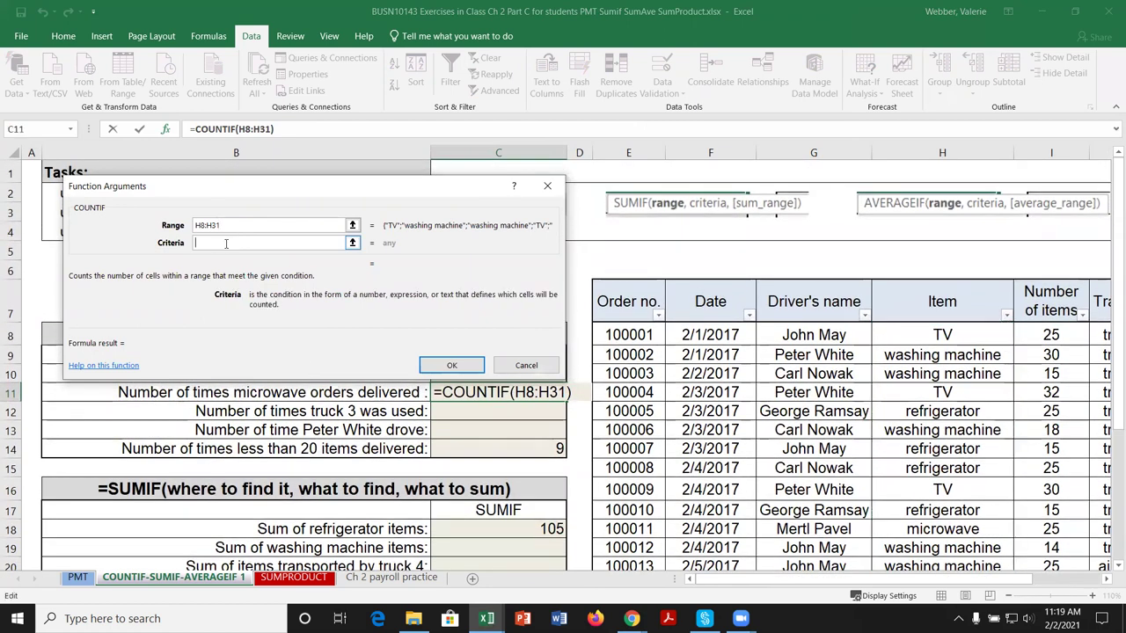
text(micro)
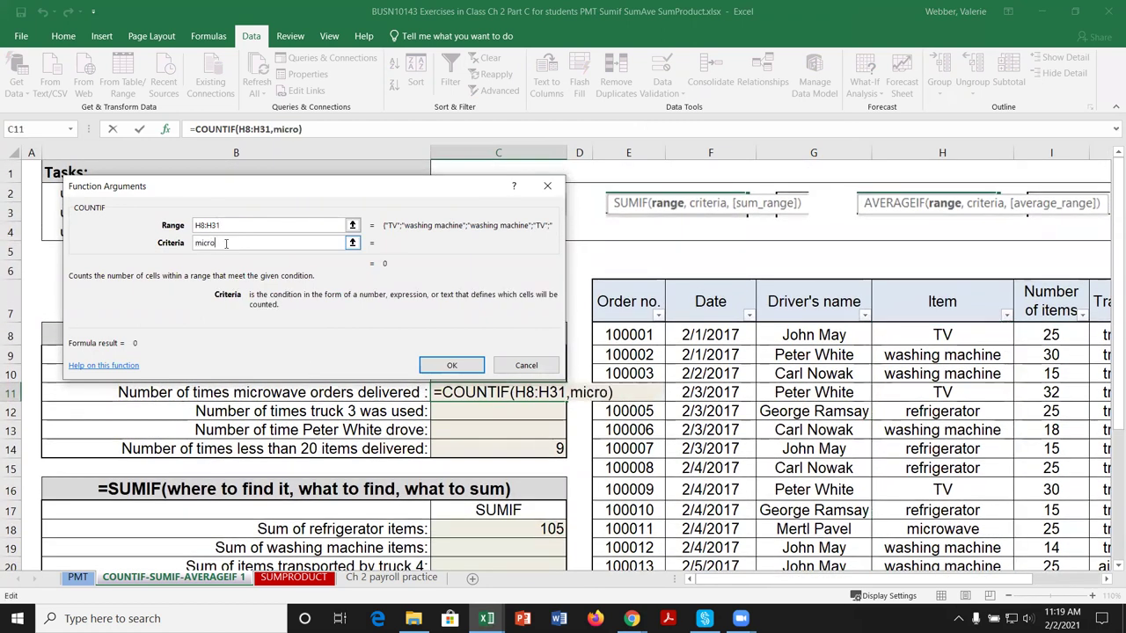
text(waves)
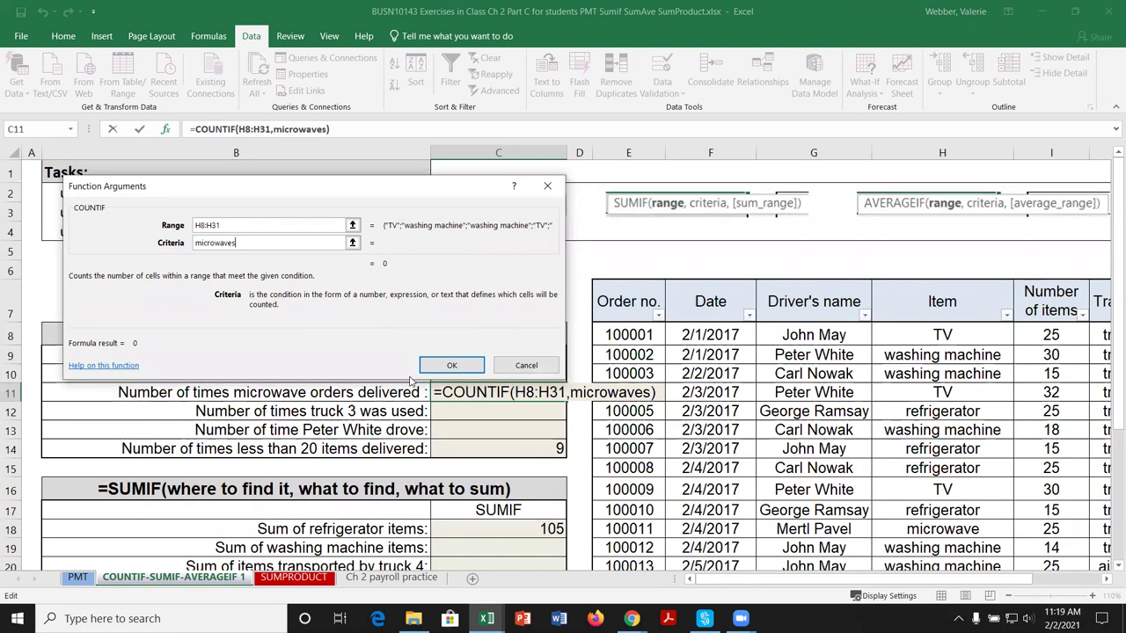
key(BackSpace)
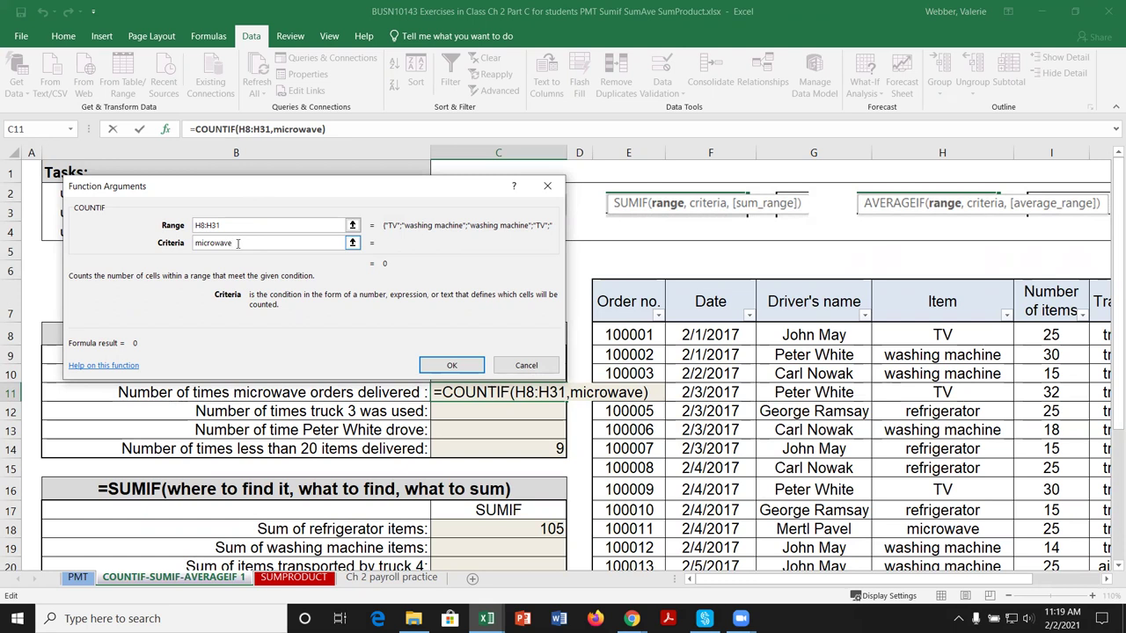
click(237, 226)
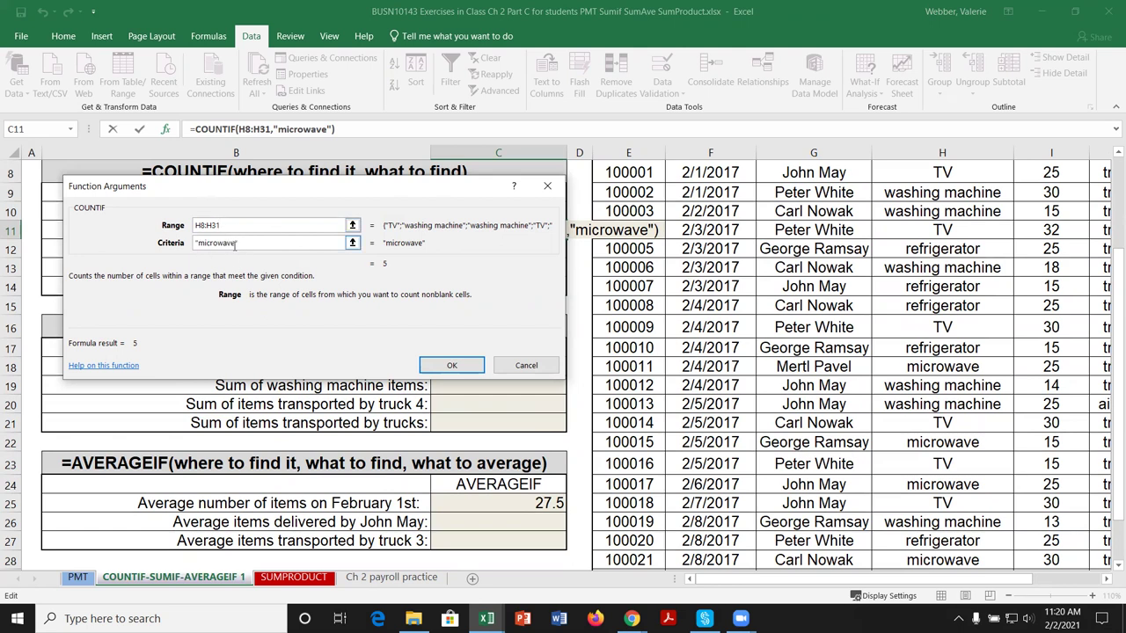
click(459, 367)
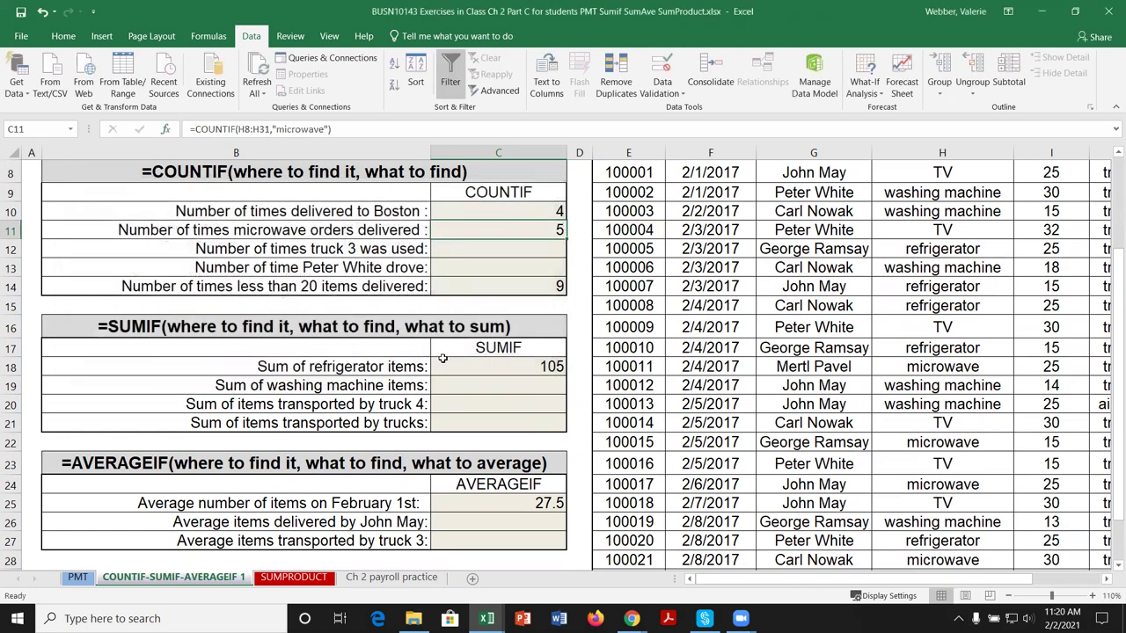
Filter the Item column to show only microwave orders
scroll(949, 451, up, 2)
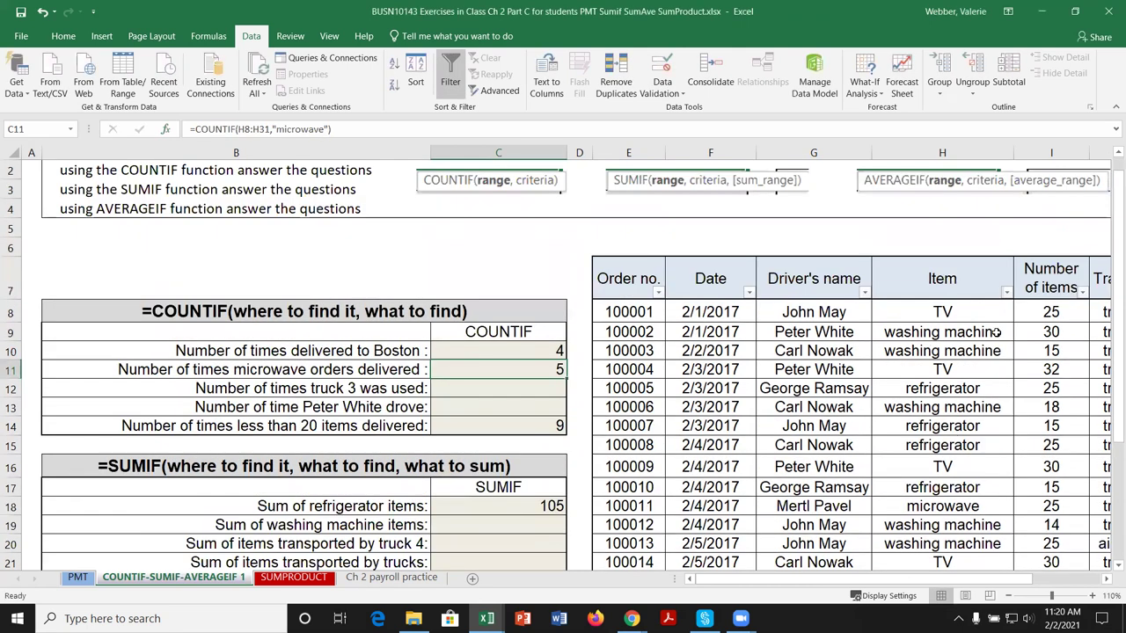
click(1006, 292)
click(858, 434)
click(859, 446)
click(935, 572)
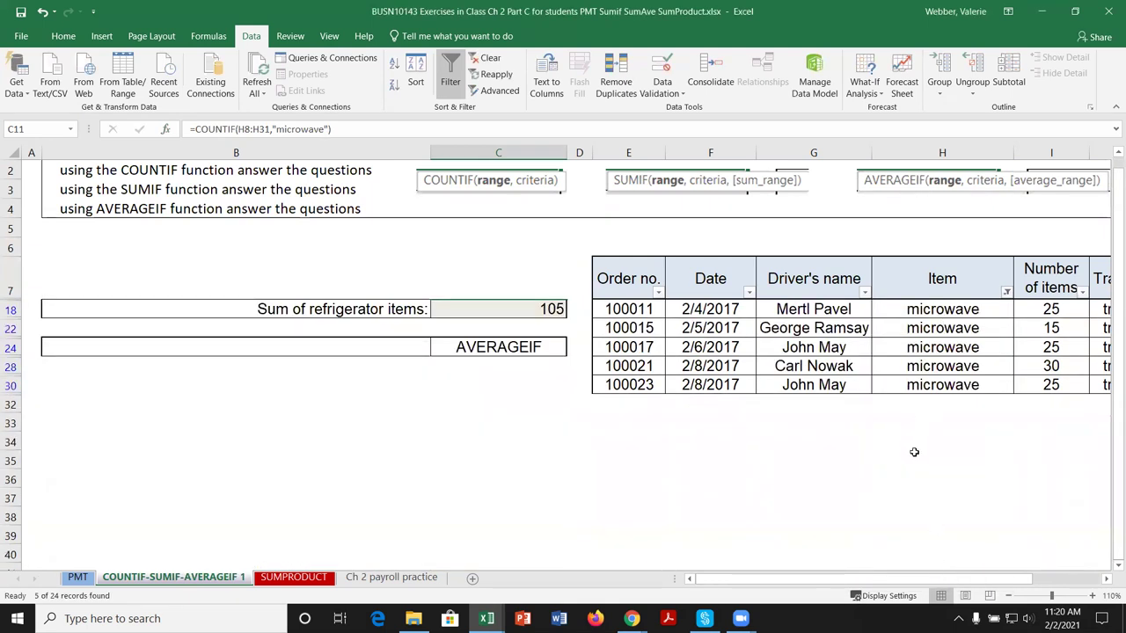
Clear the Item filter so all orders are listed again
click(1006, 292)
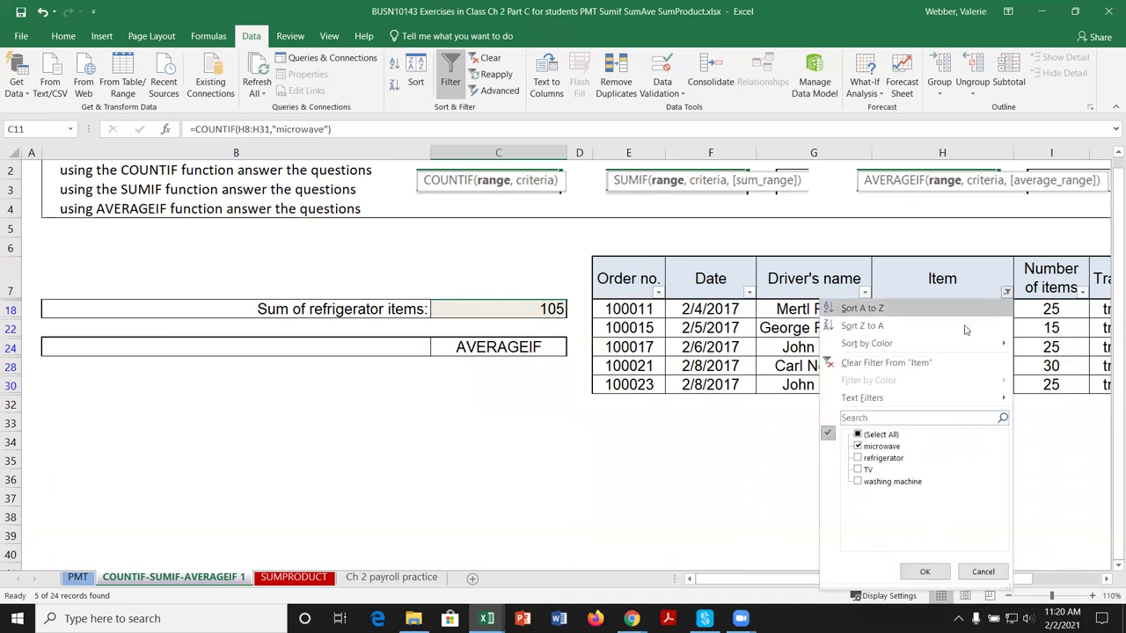
click(858, 434)
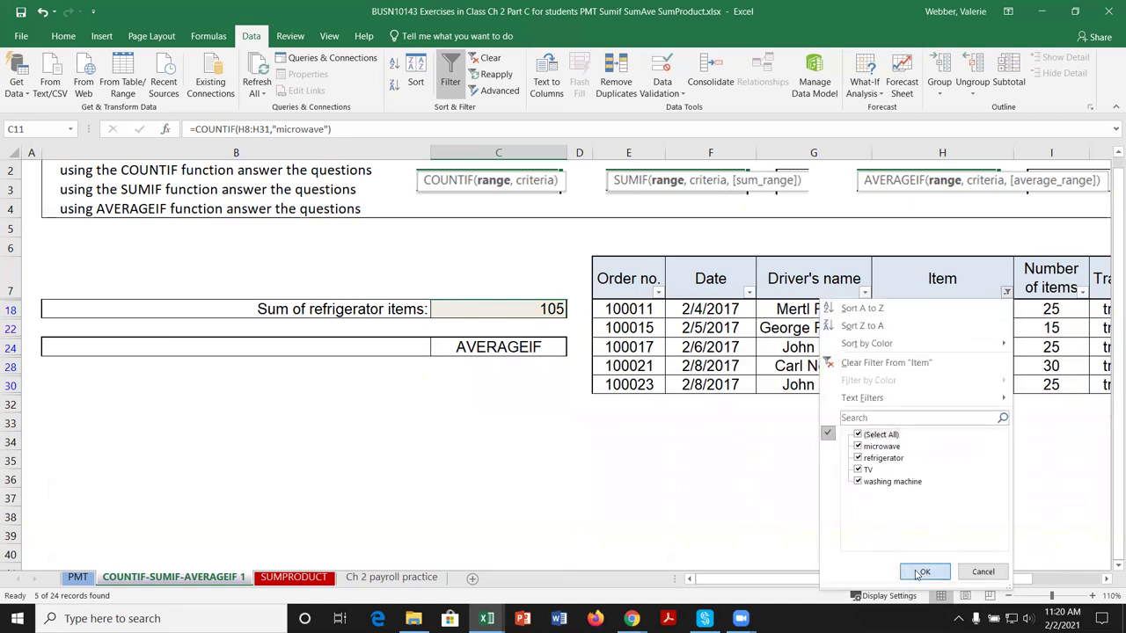
click(924, 572)
click(520, 391)
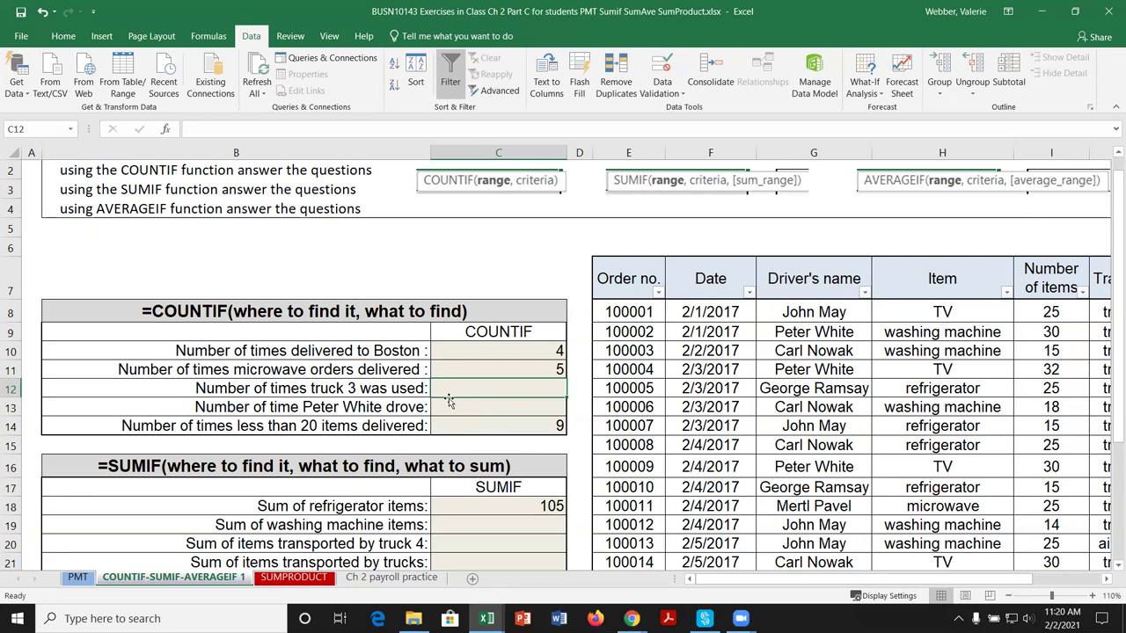
Start a COUNTIF formula in C12 and bring up its Function Arguments
drag(762, 582, 695, 444)
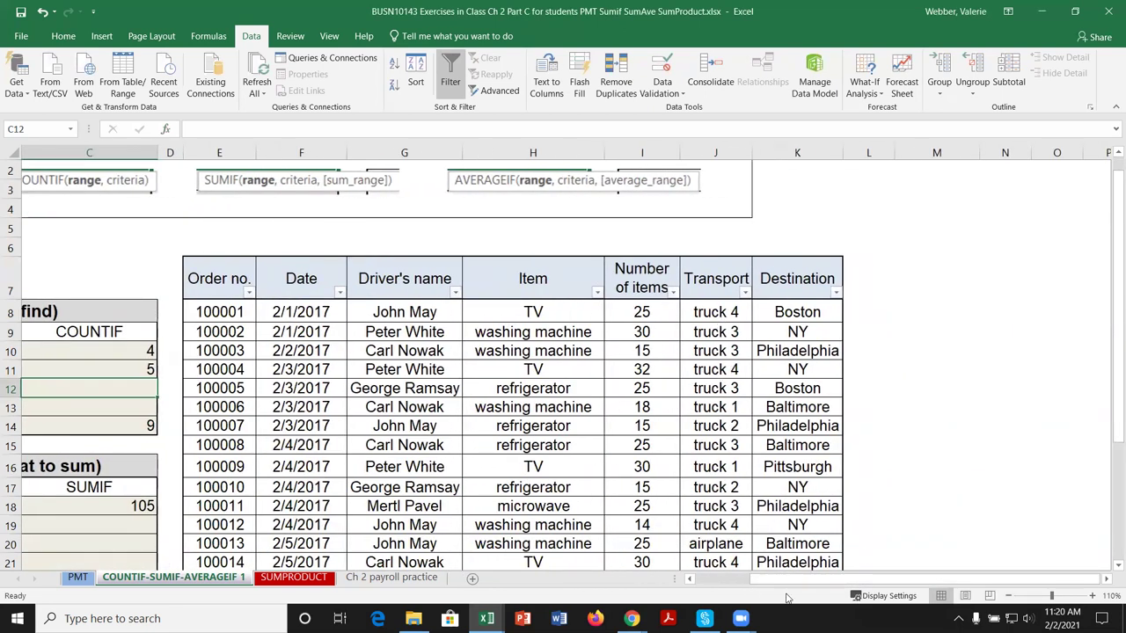
drag(823, 576, 539, 388)
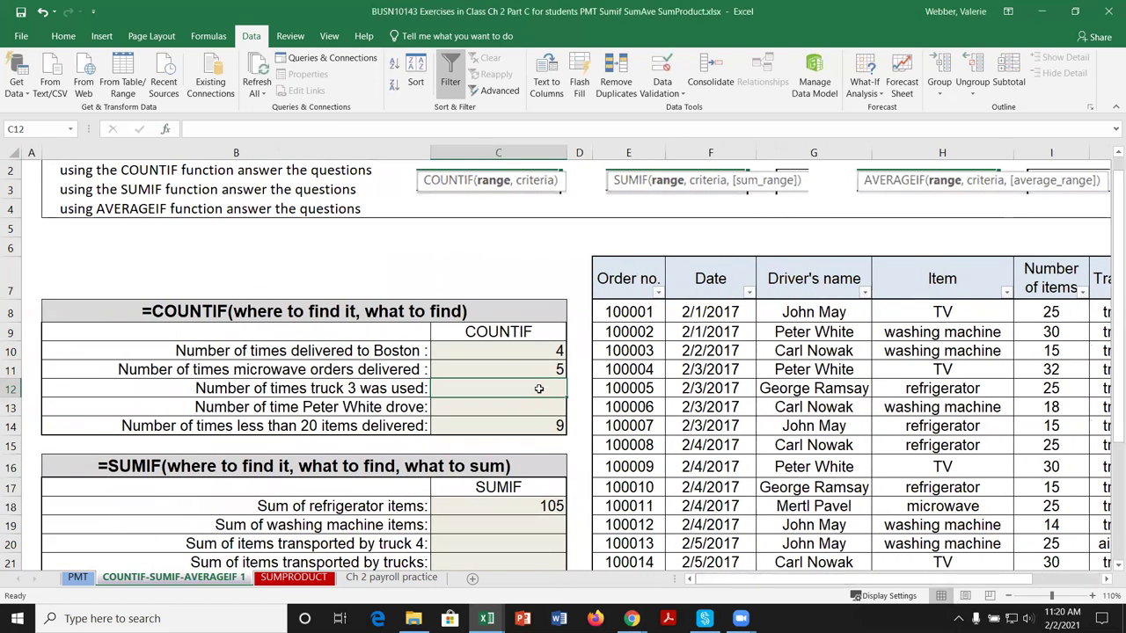
text(=if)
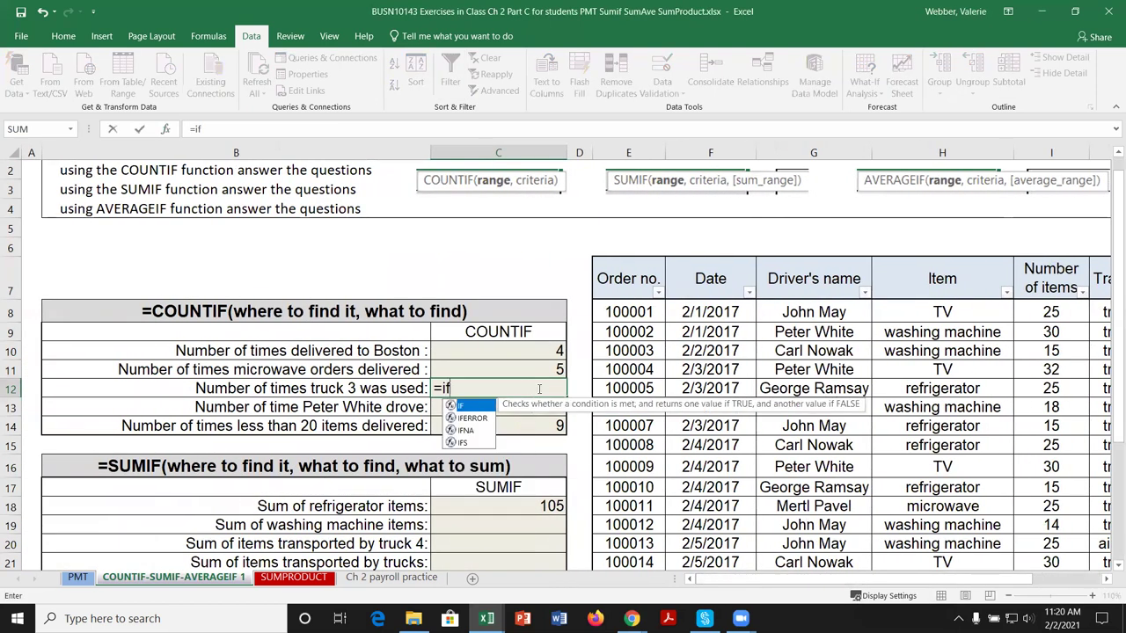
key(BackSpace)
key(BackSpace)
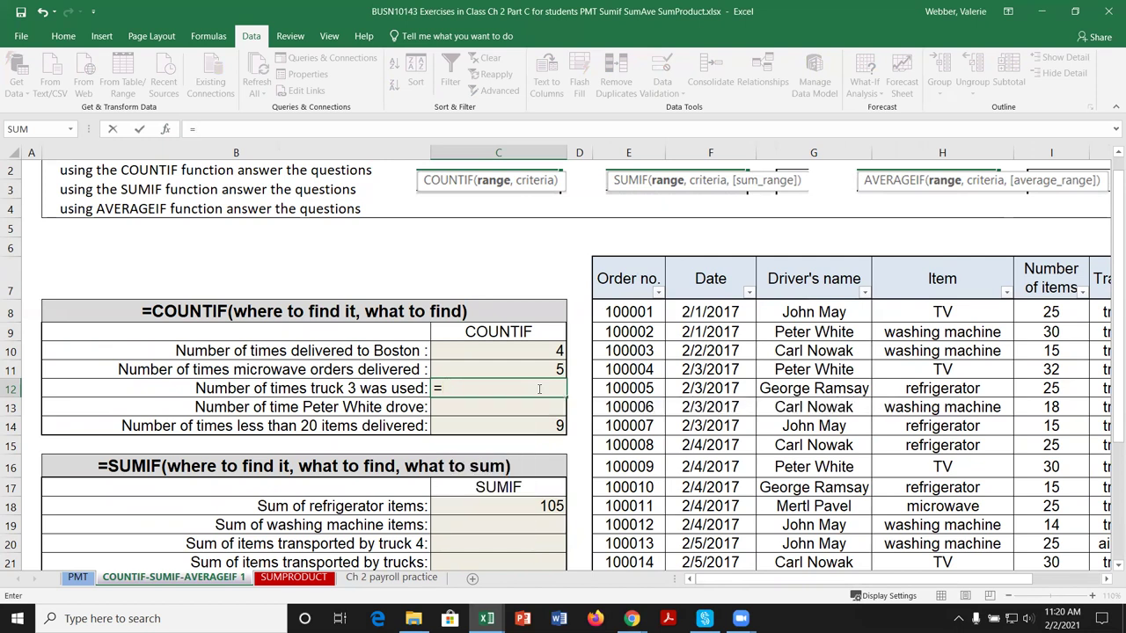
text(countif)
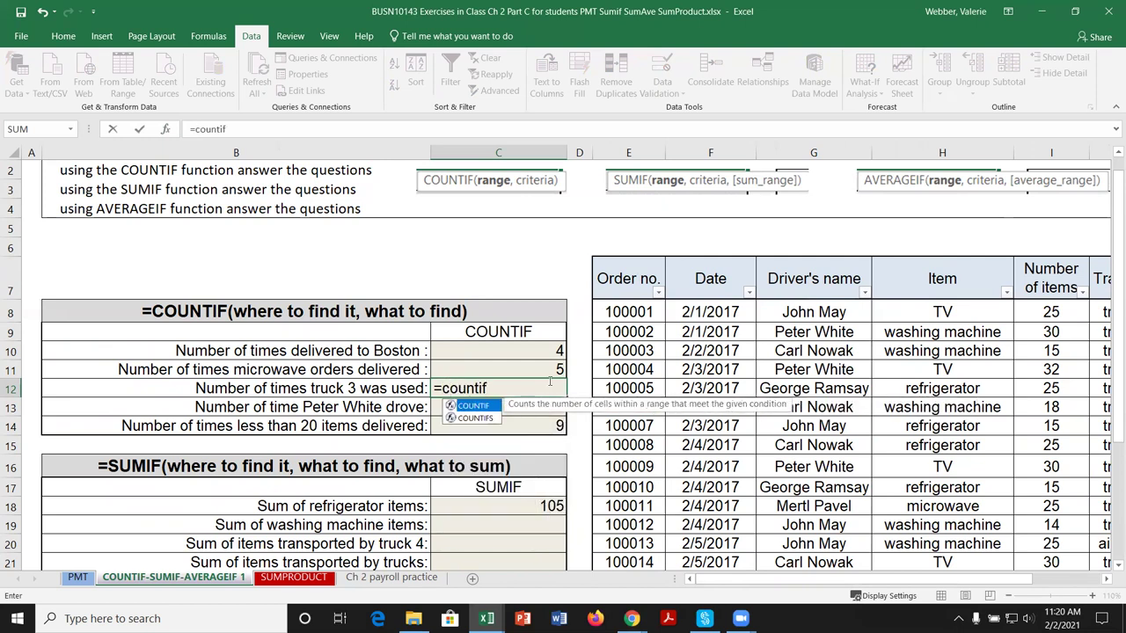
double_click(473, 407)
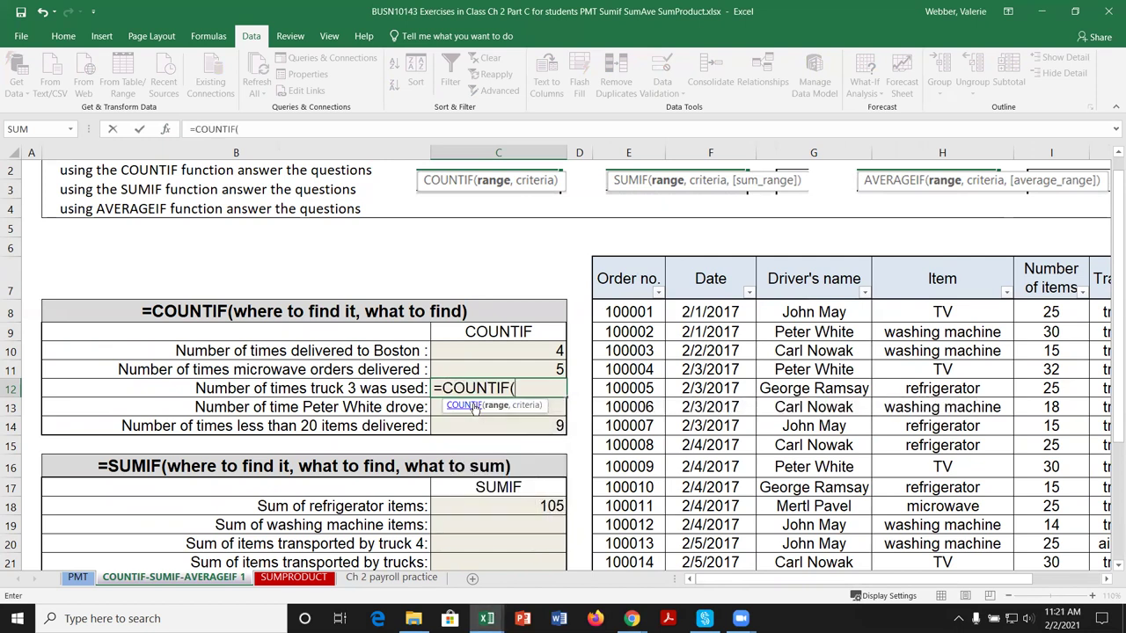
click(165, 130)
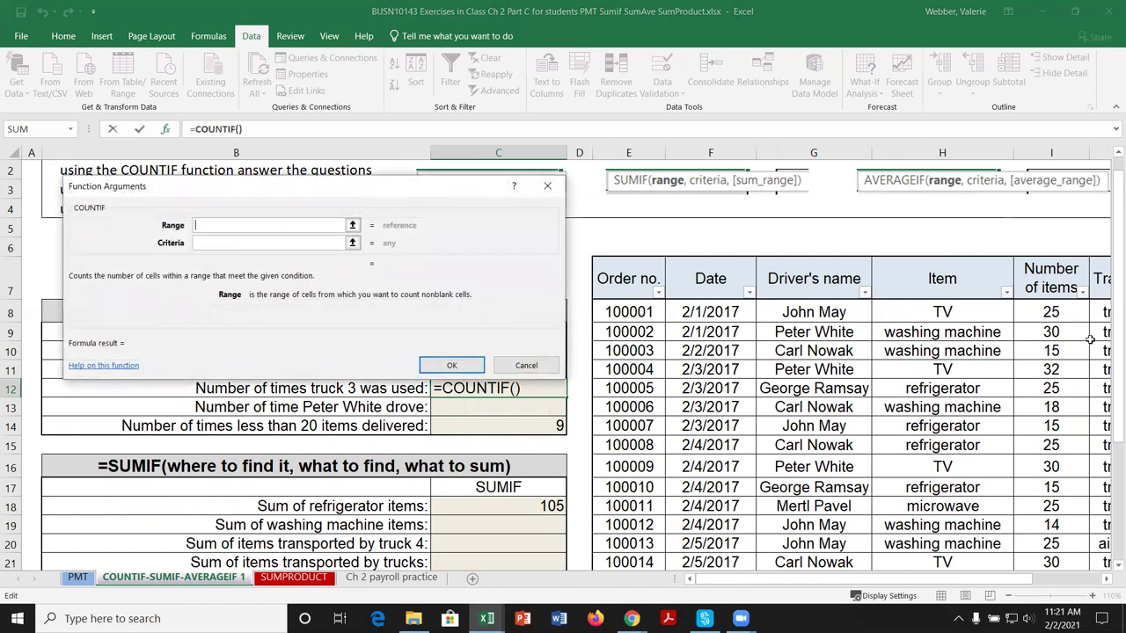
Set Range J8:J31 and Criteria "truck 3", giving a count of 8
drag(1098, 313, 1092, 598)
mouse_move(1092, 543)
mouse_down()
mouse_move(1092, 554)
mouse_move(1092, 542)
mouse_up()
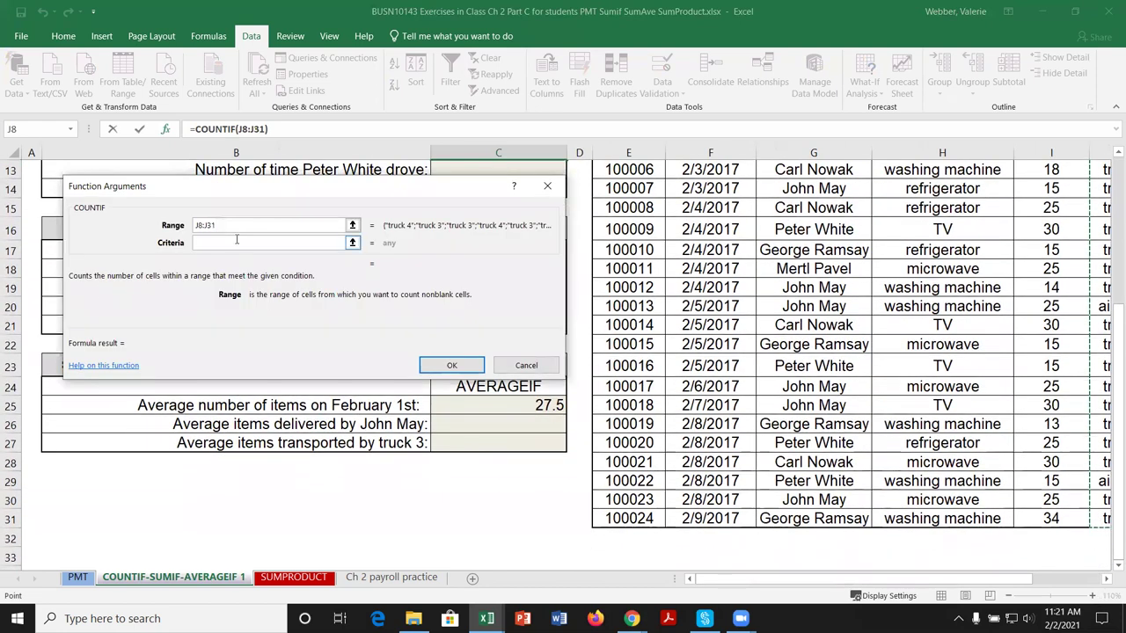
scroll(387, 422, up, 4)
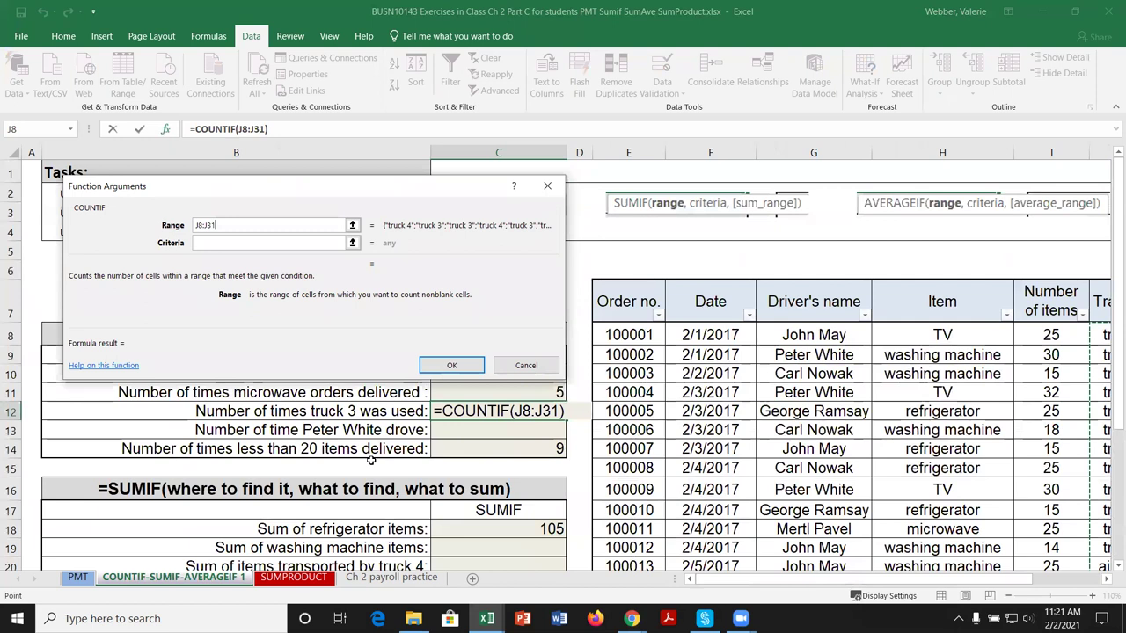
click(241, 244)
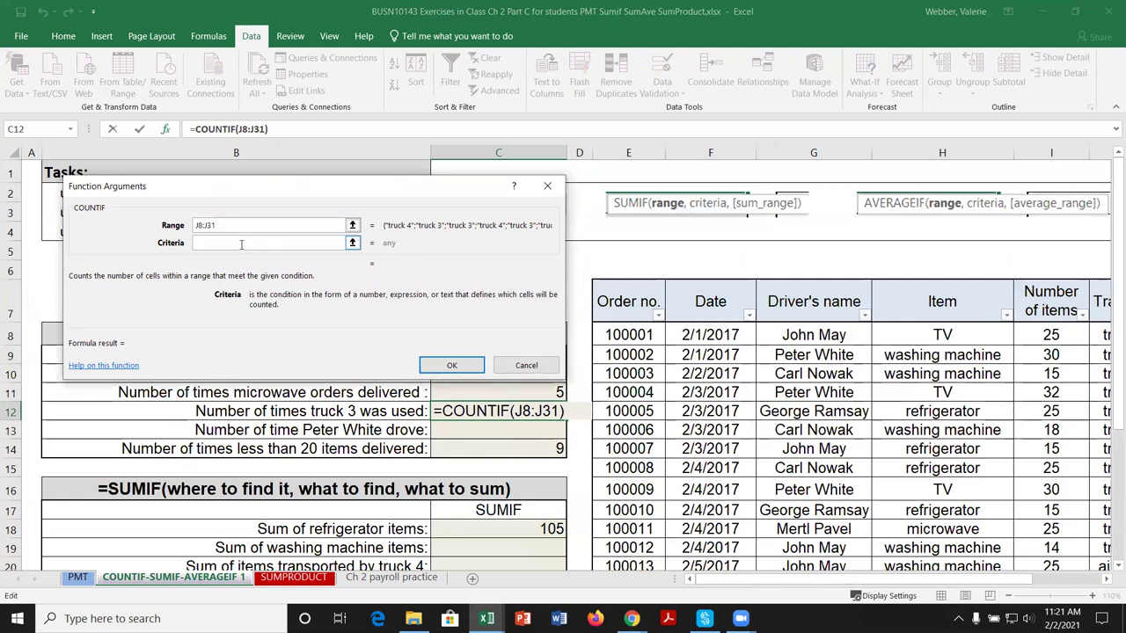
text(truck 3)
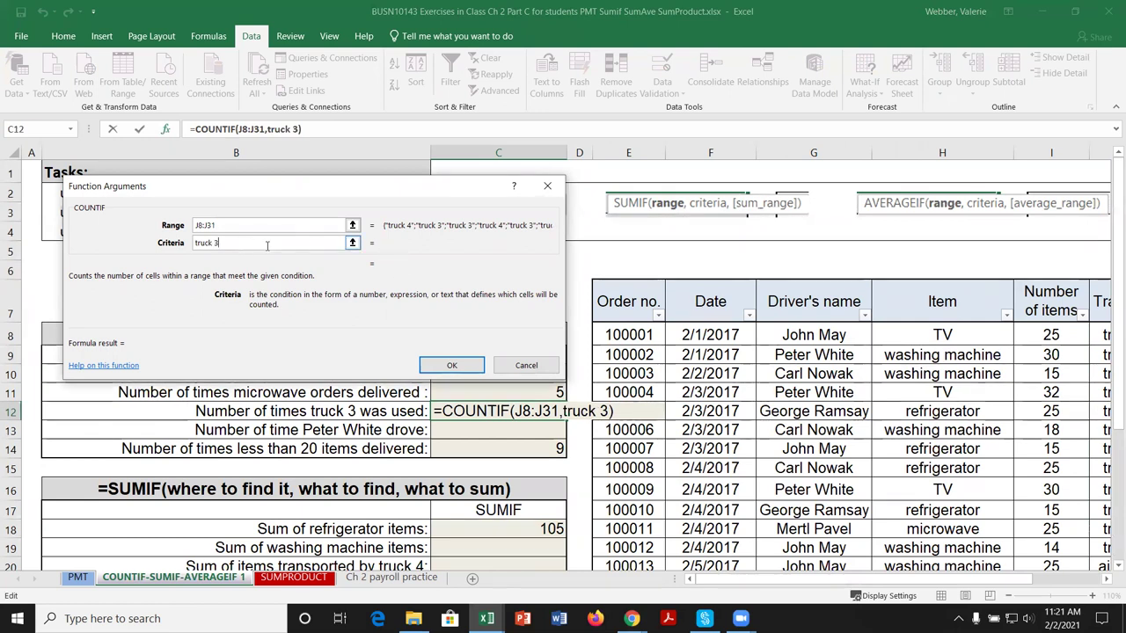
click(248, 225)
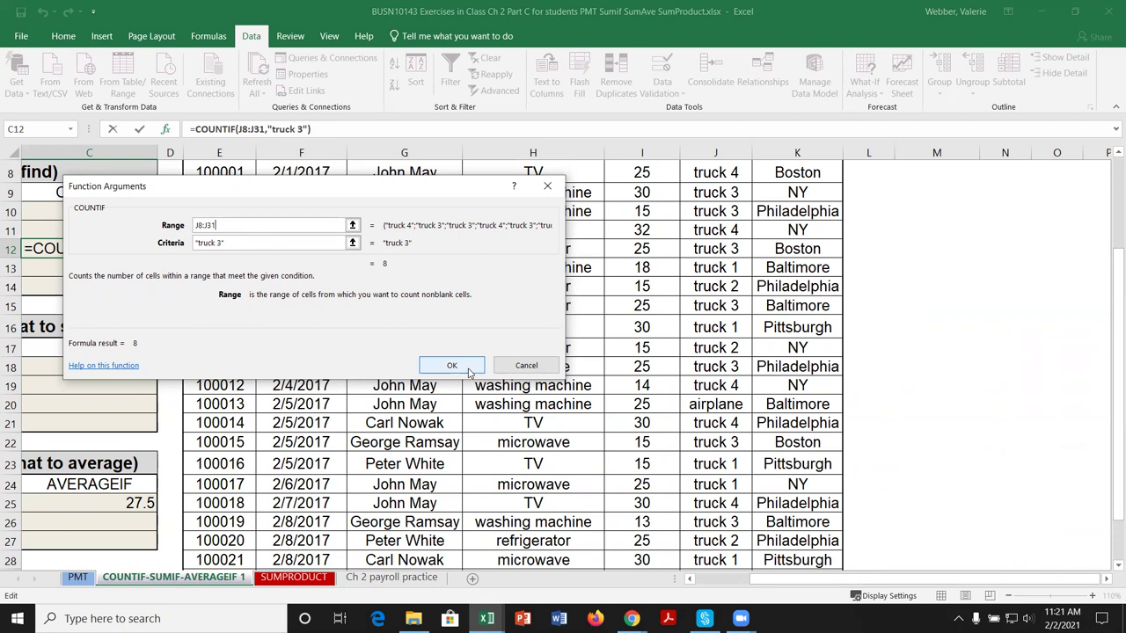
click(451, 366)
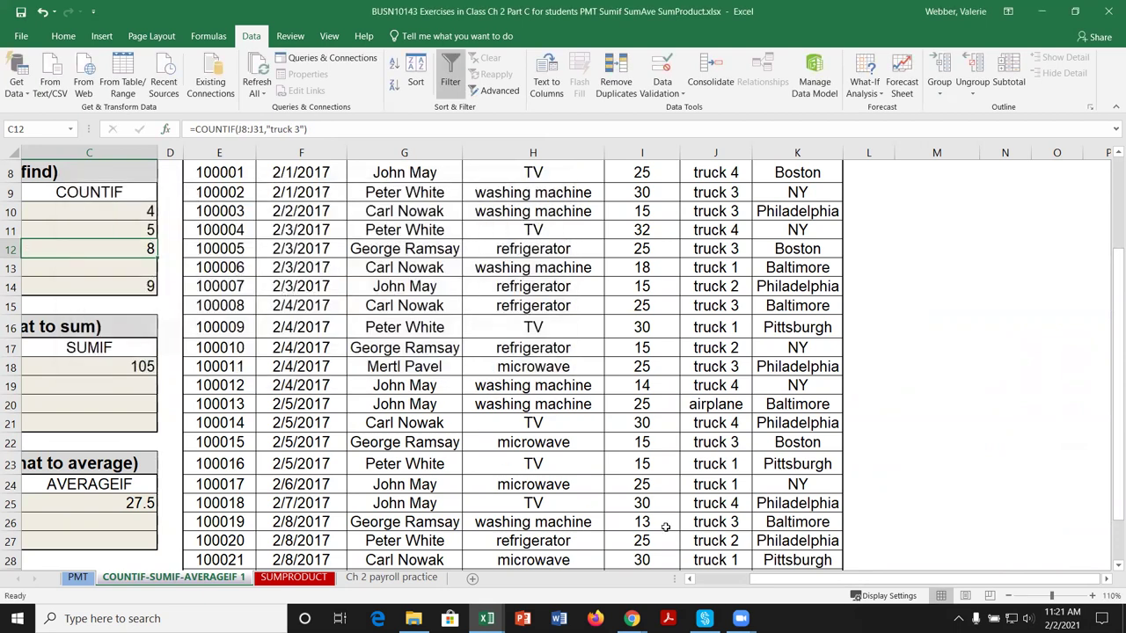
scroll(778, 265, up, 1)
scroll(777, 265, up, 2)
click(745, 315)
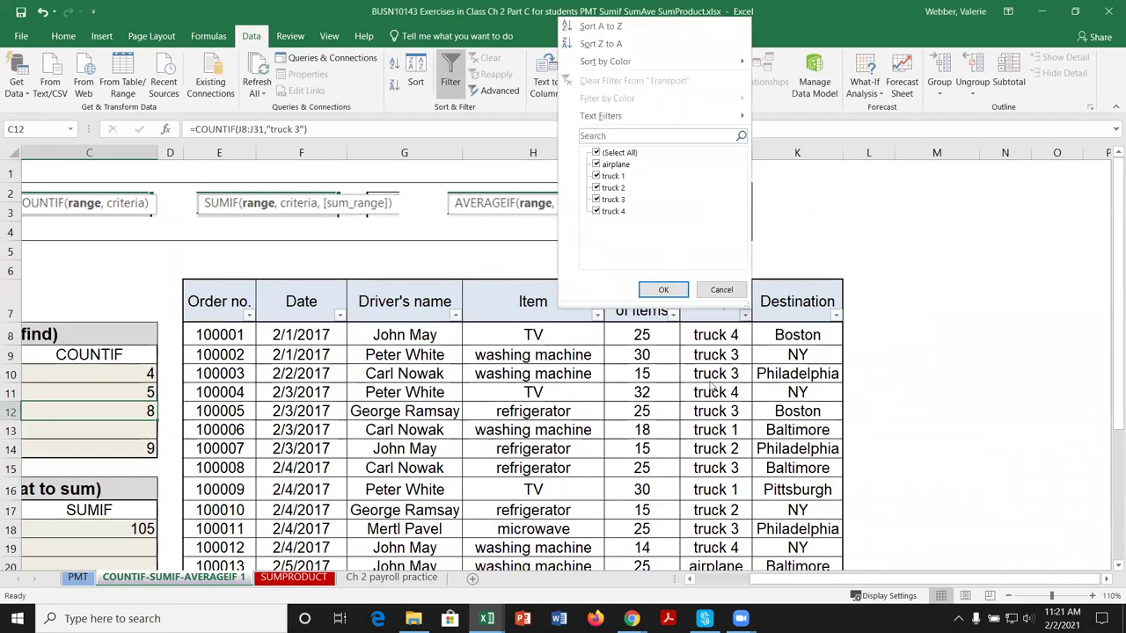
click(596, 152)
click(596, 198)
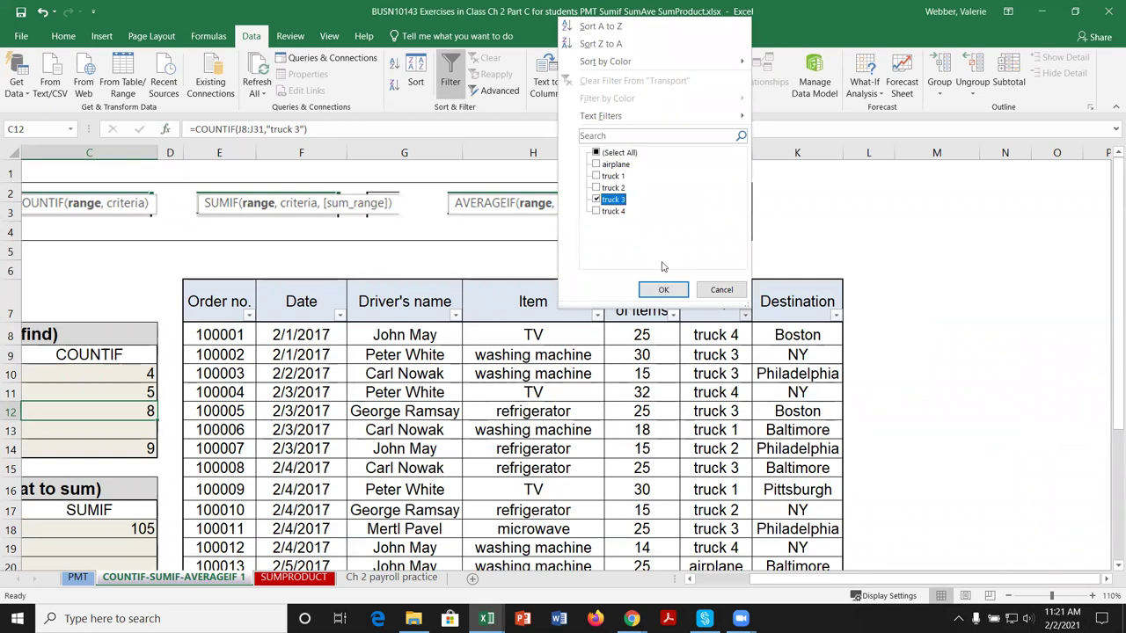
click(665, 289)
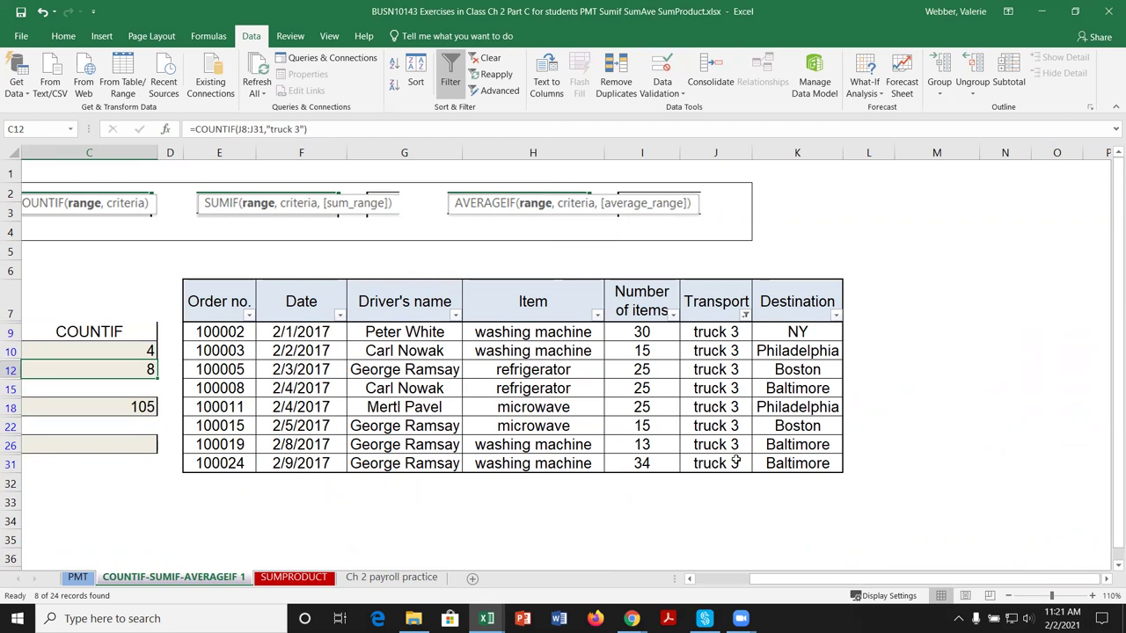
click(745, 315)
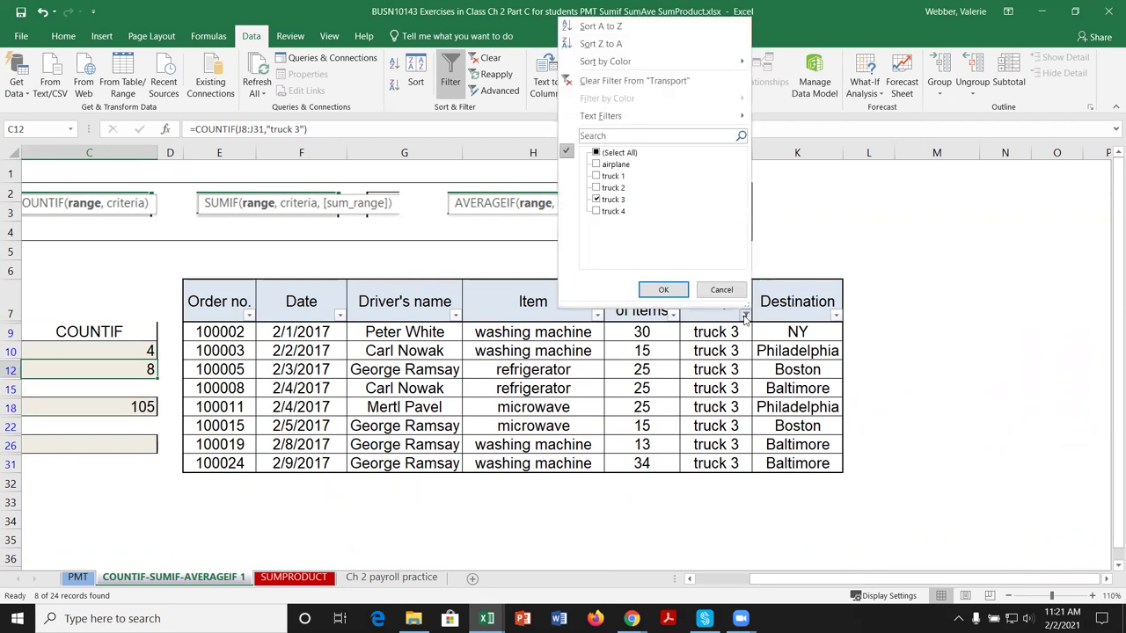
click(596, 152)
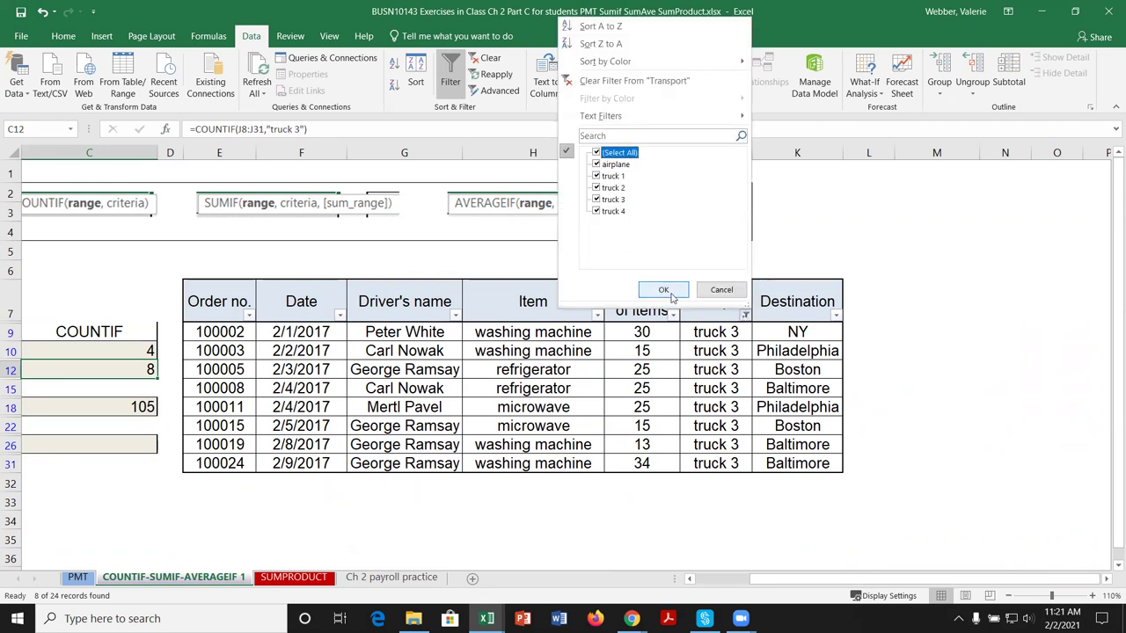
click(663, 289)
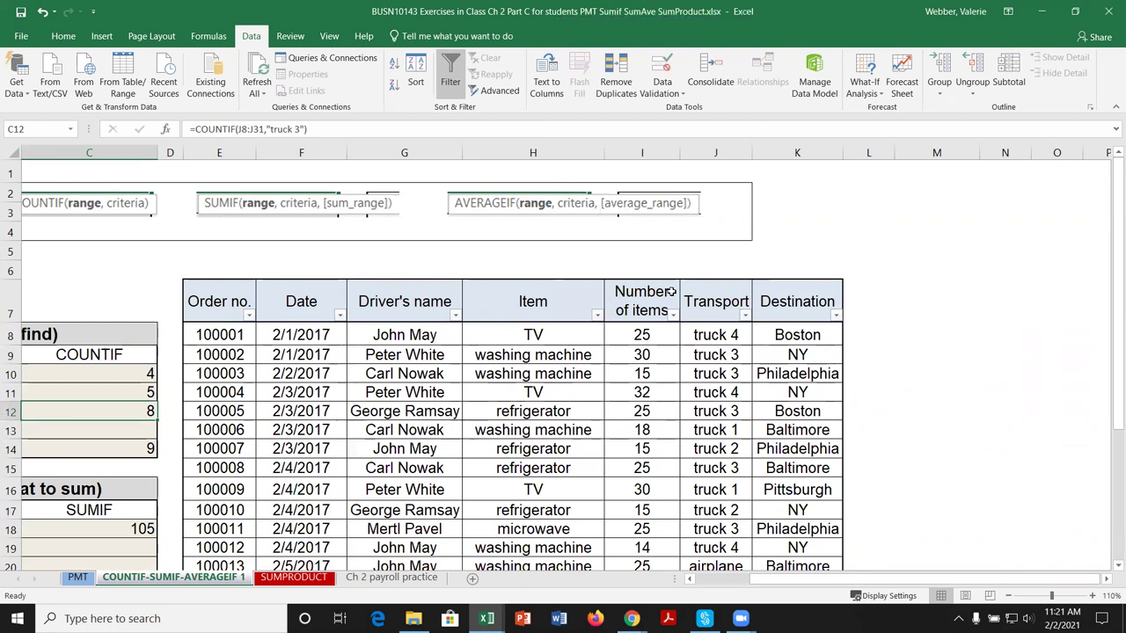
key(ctrl+Home)
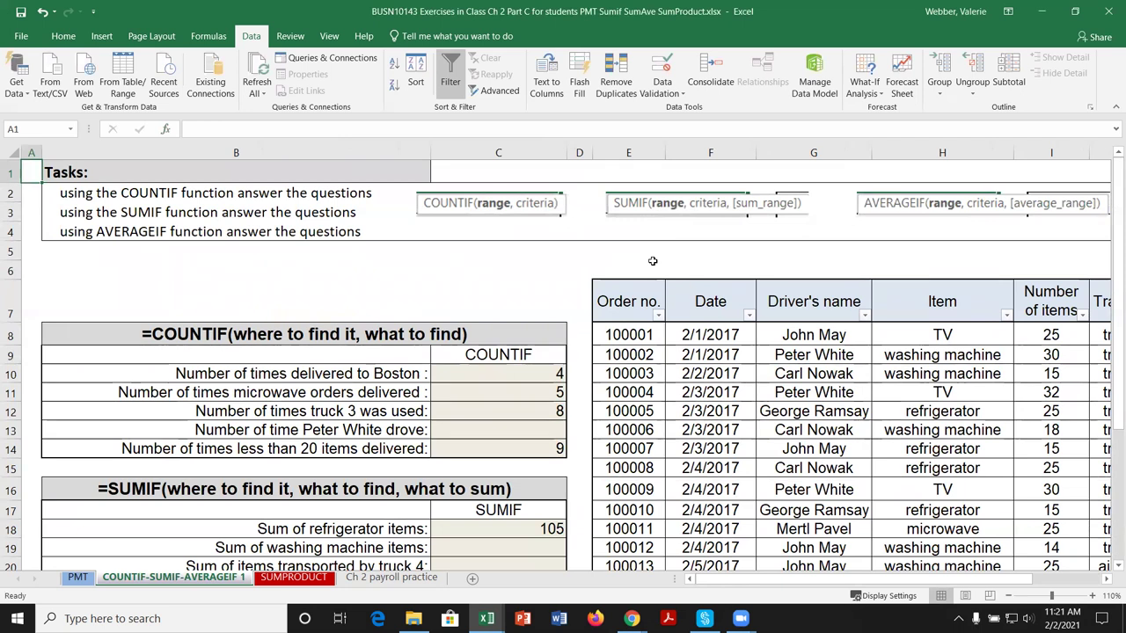
Start a COUNTIF formula in C13 and bring up its Function Arguments
scroll(652, 261, down, 1)
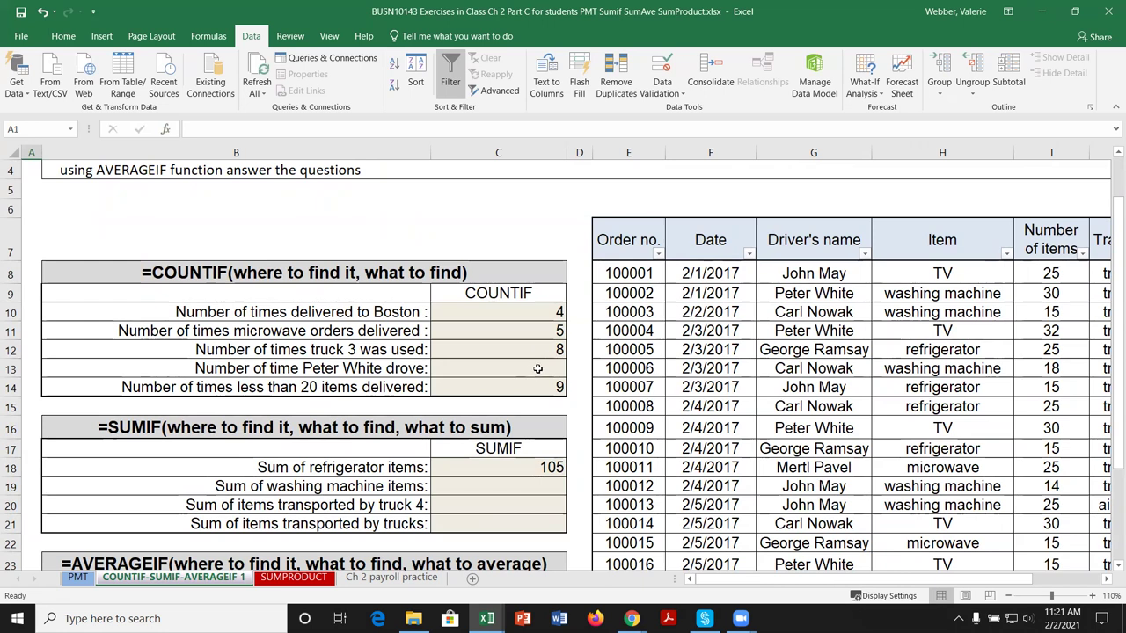
click(535, 363)
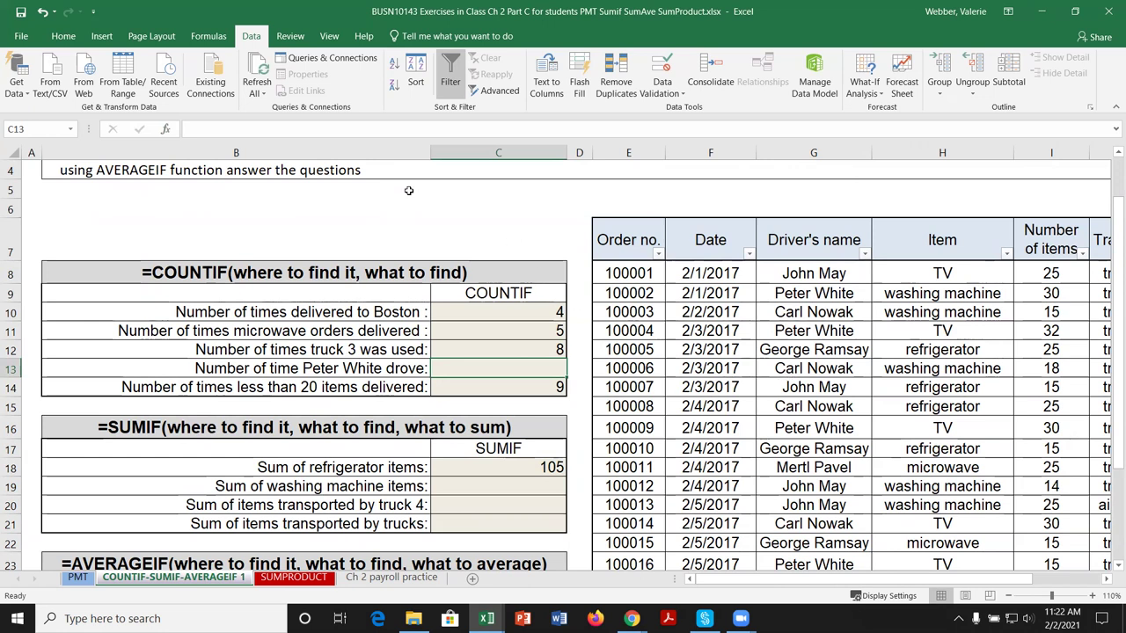
text(=count)
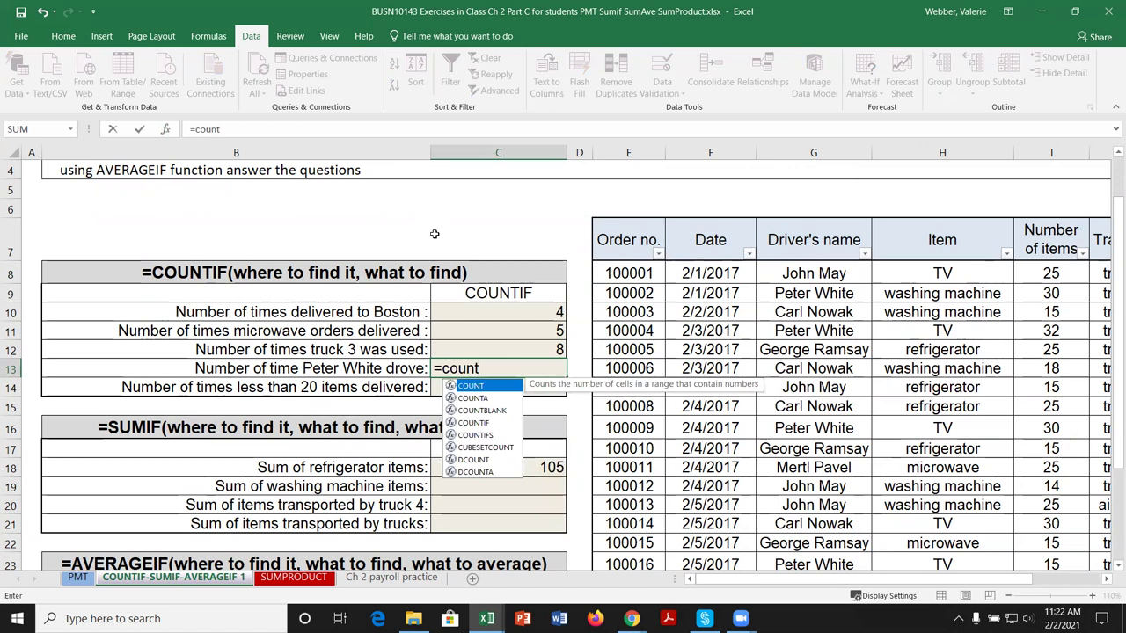
key(Down)
key(Down)
key(Down)
key(Tab)
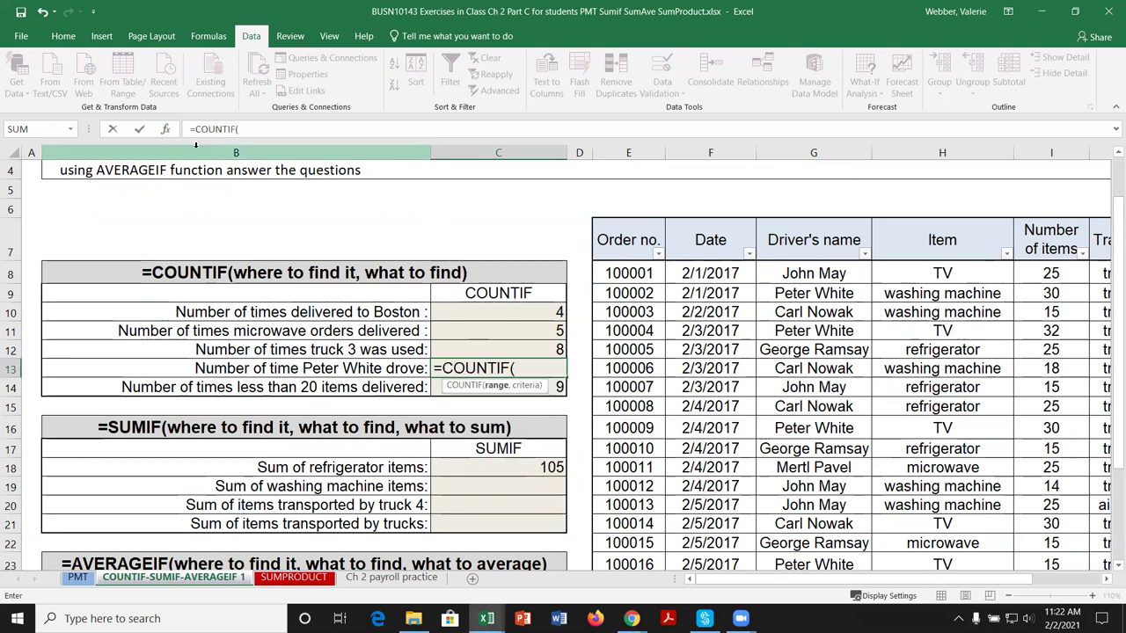
click(165, 129)
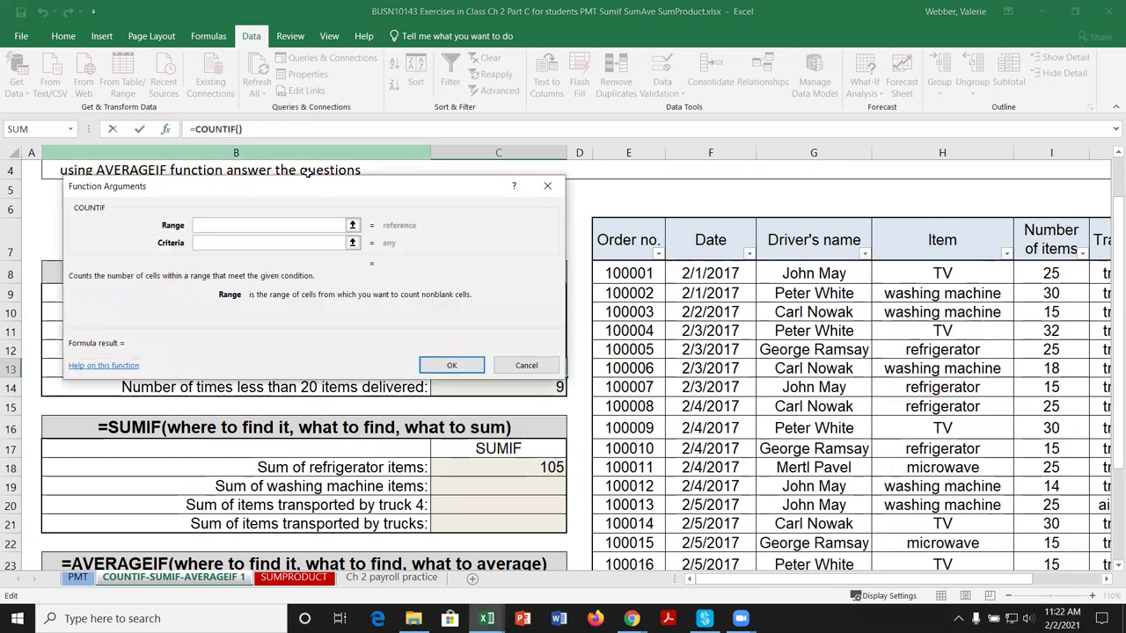
click(790, 272)
drag(790, 273, 789, 517)
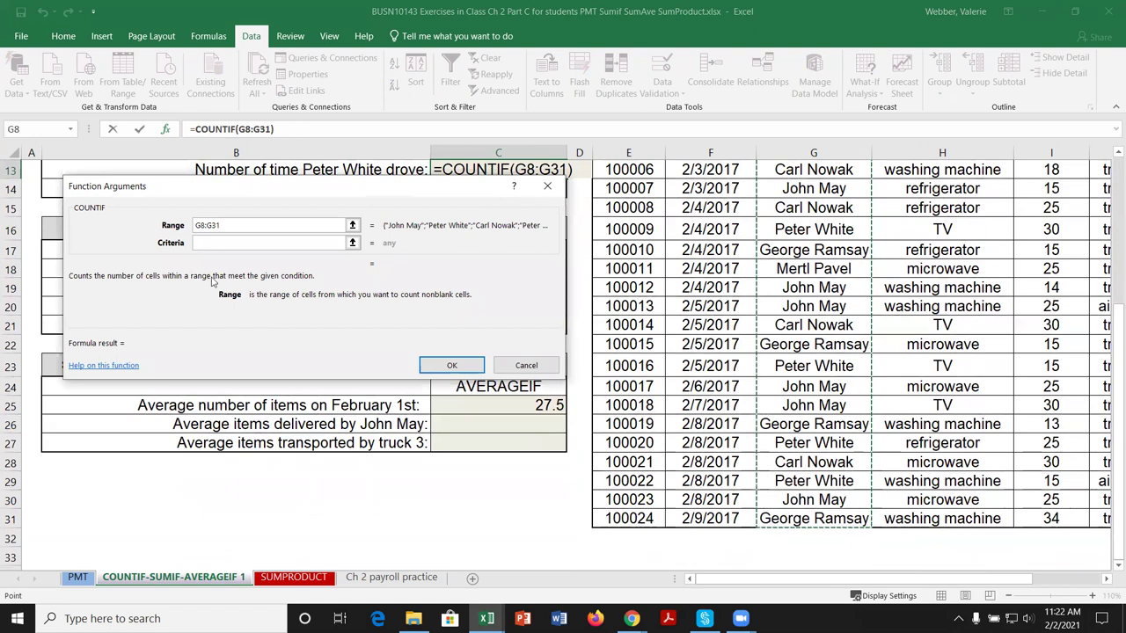
click(233, 242)
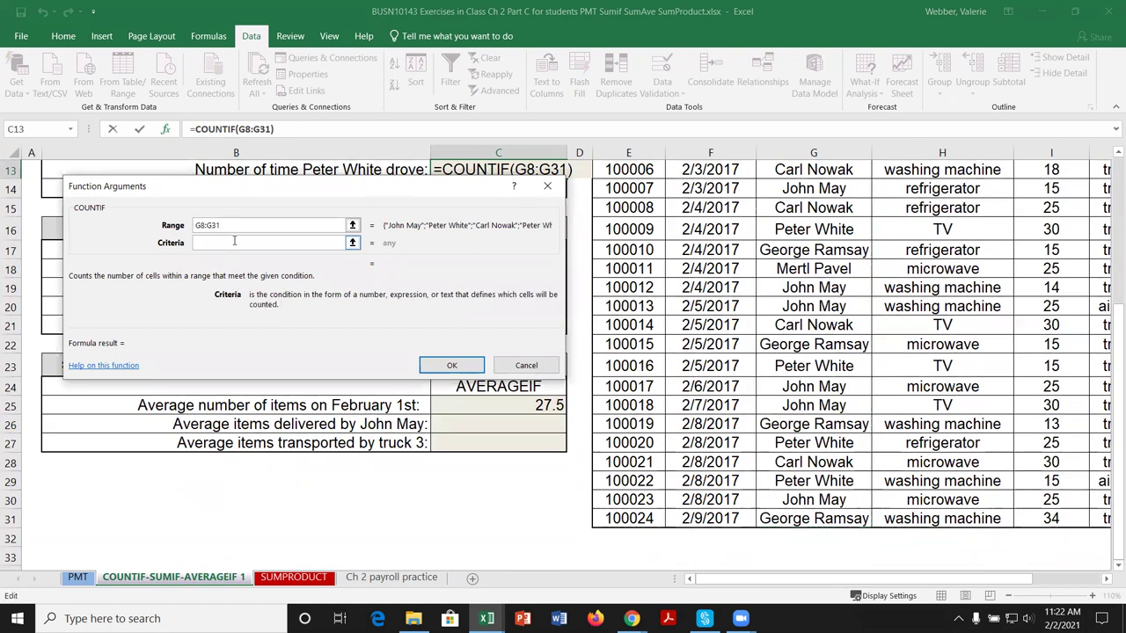
scroll(367, 426, up, 4)
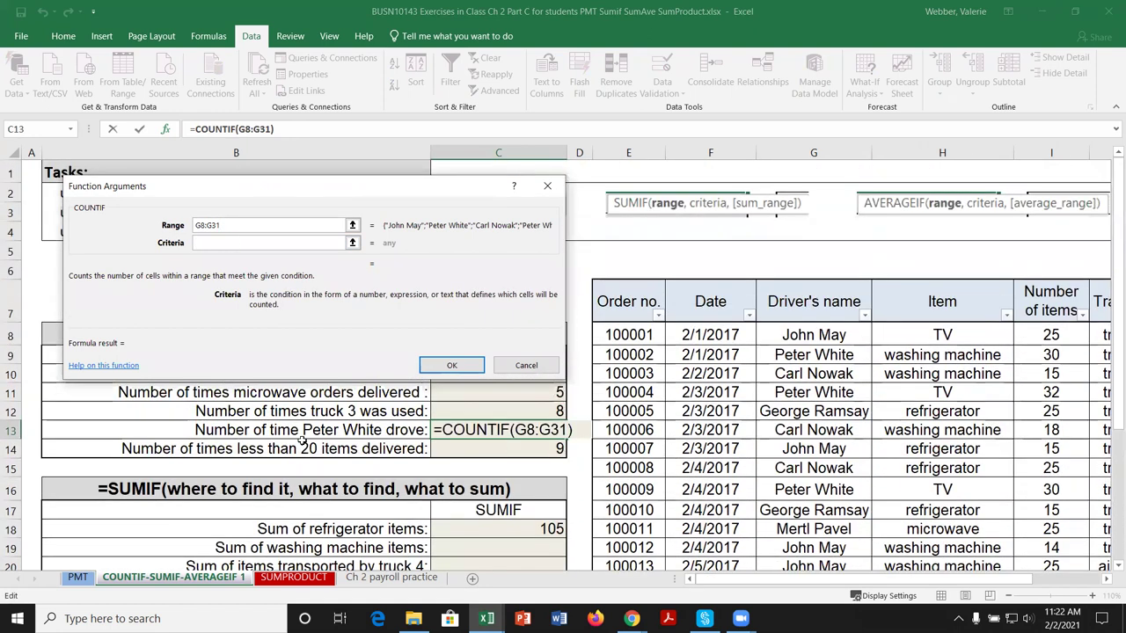
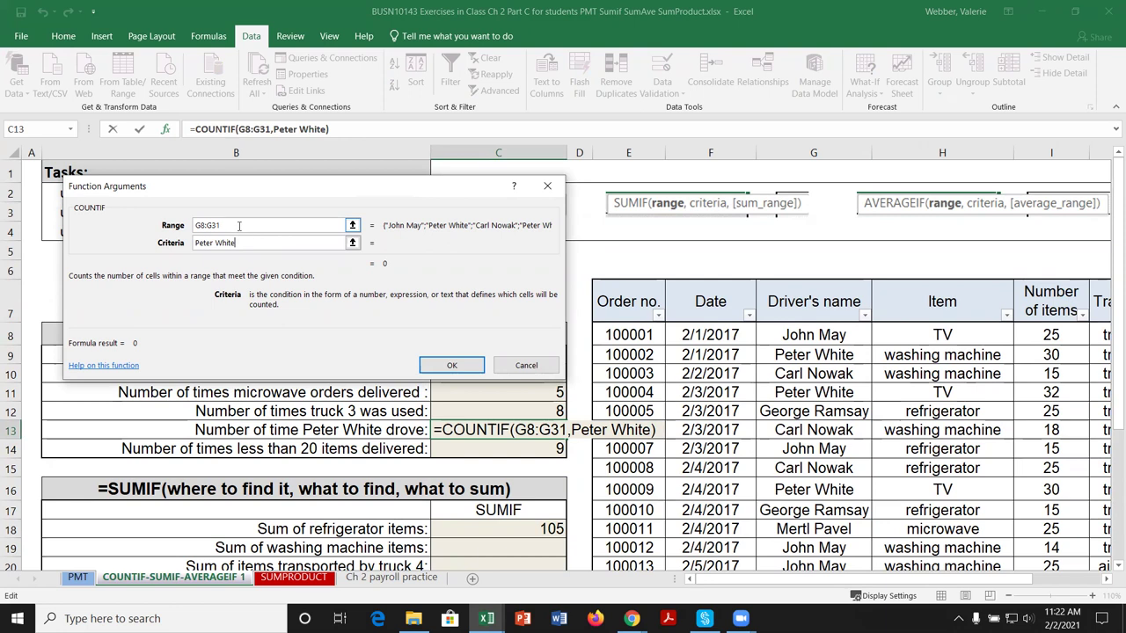
click(239, 224)
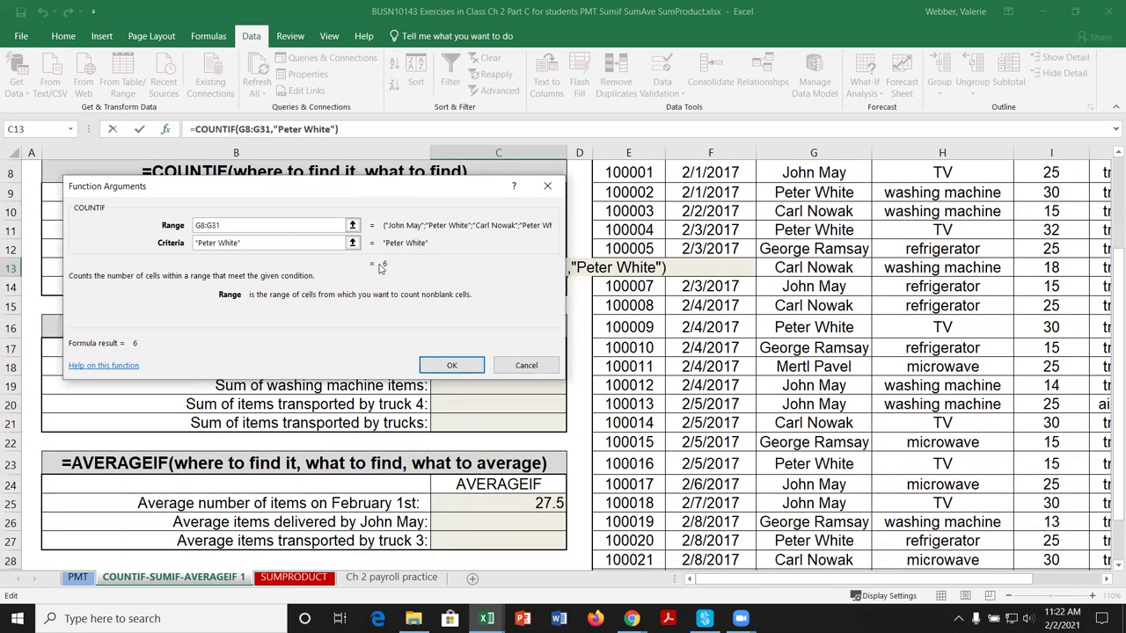
click(472, 369)
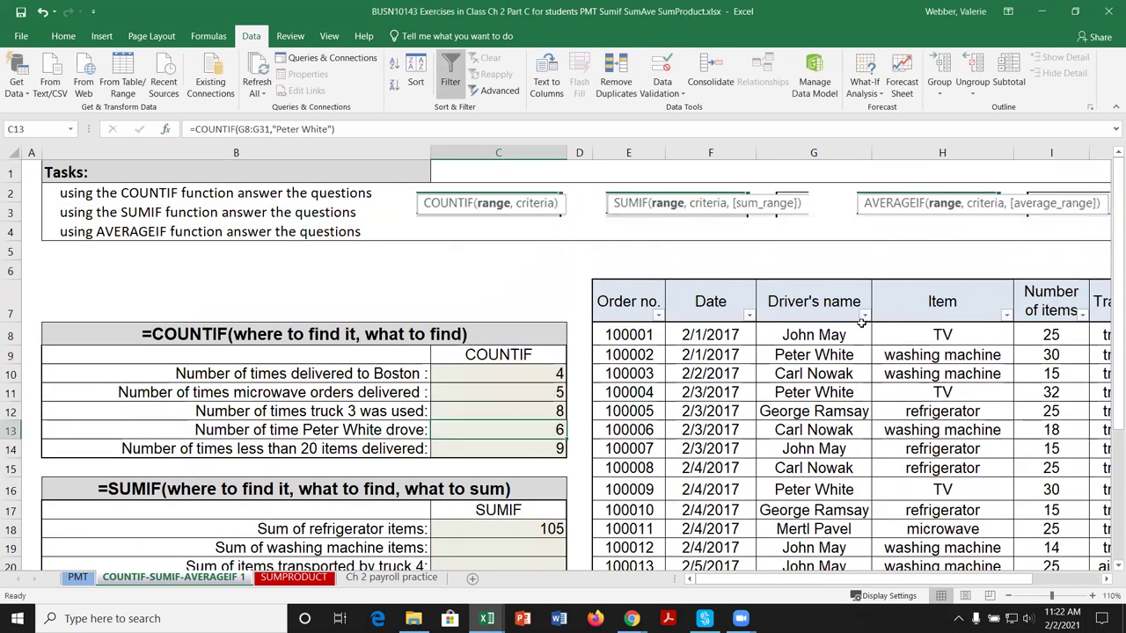
click(864, 315)
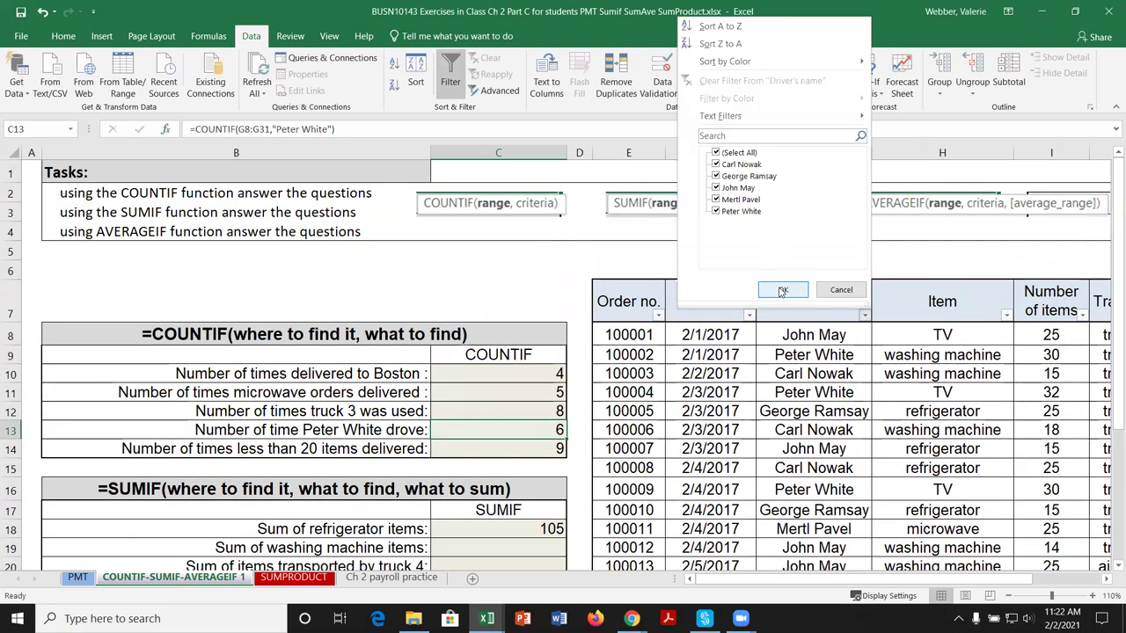
click(718, 153)
click(716, 211)
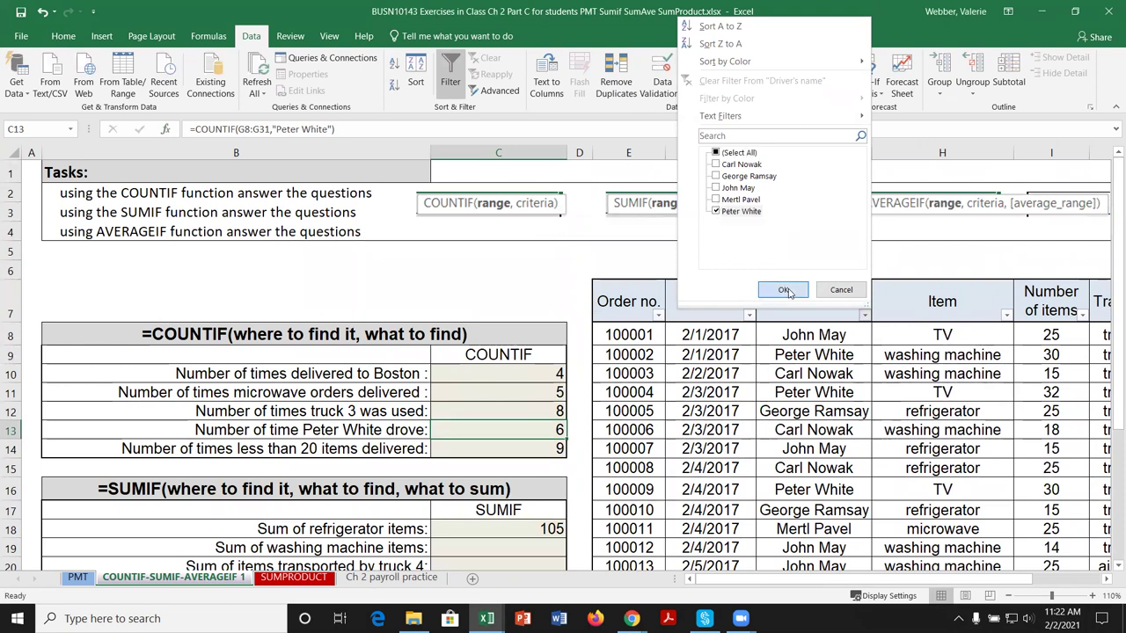
click(783, 289)
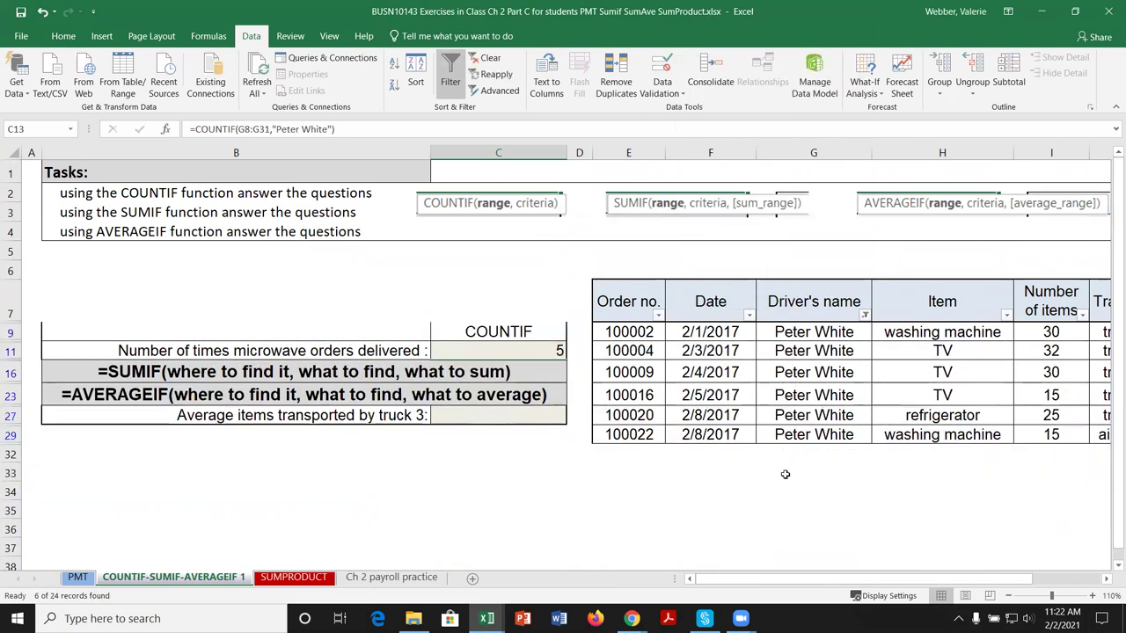
click(864, 314)
click(715, 152)
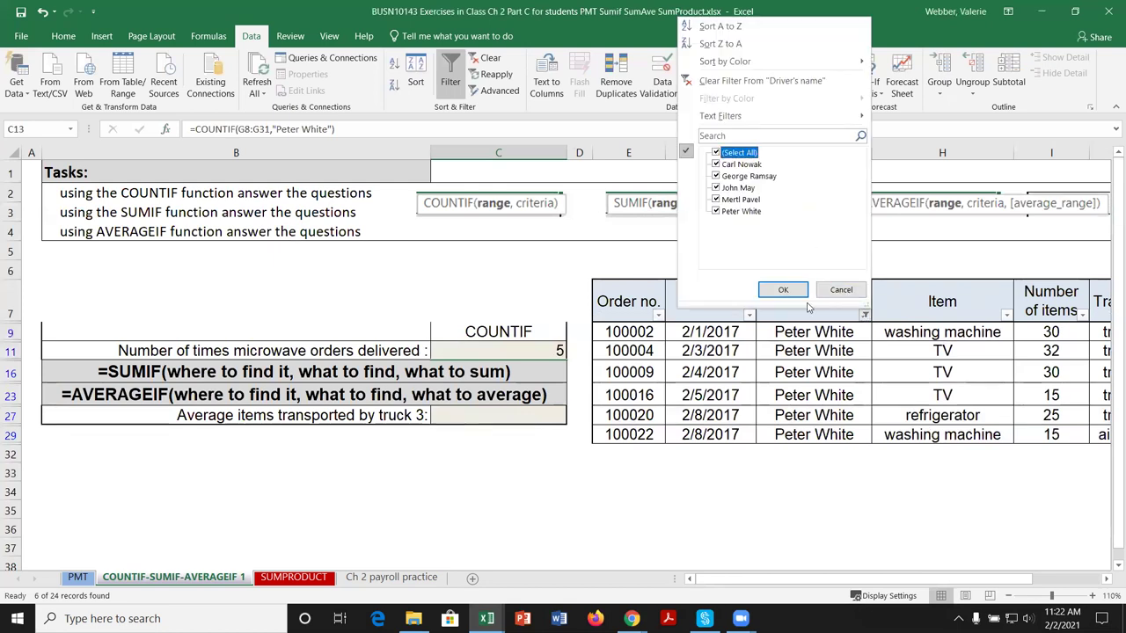
click(783, 289)
click(512, 448)
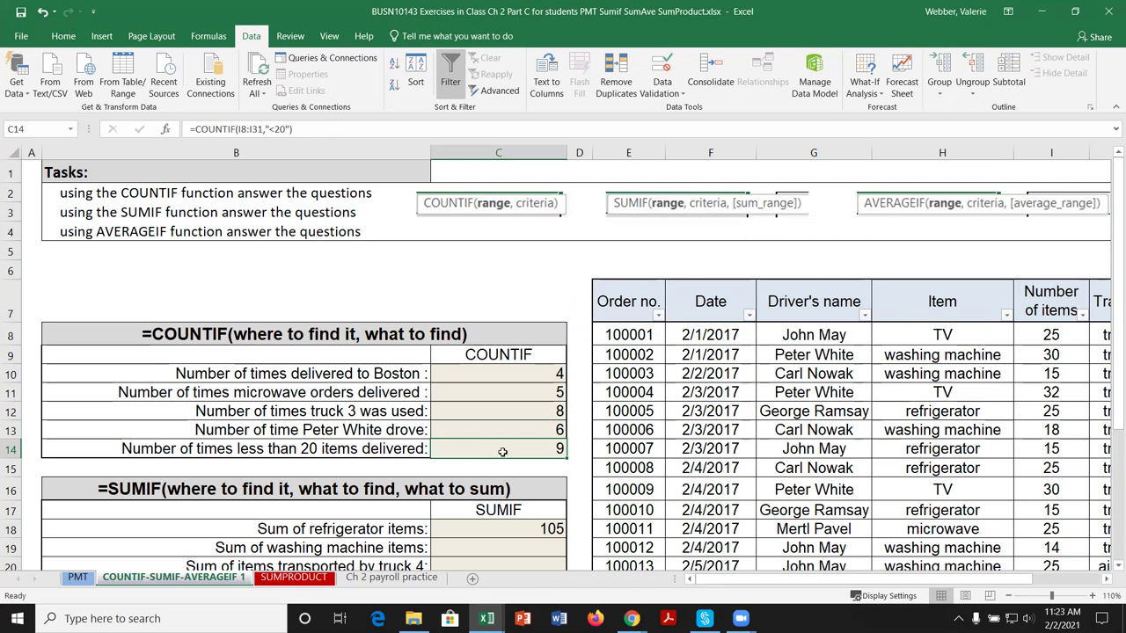
click(308, 128)
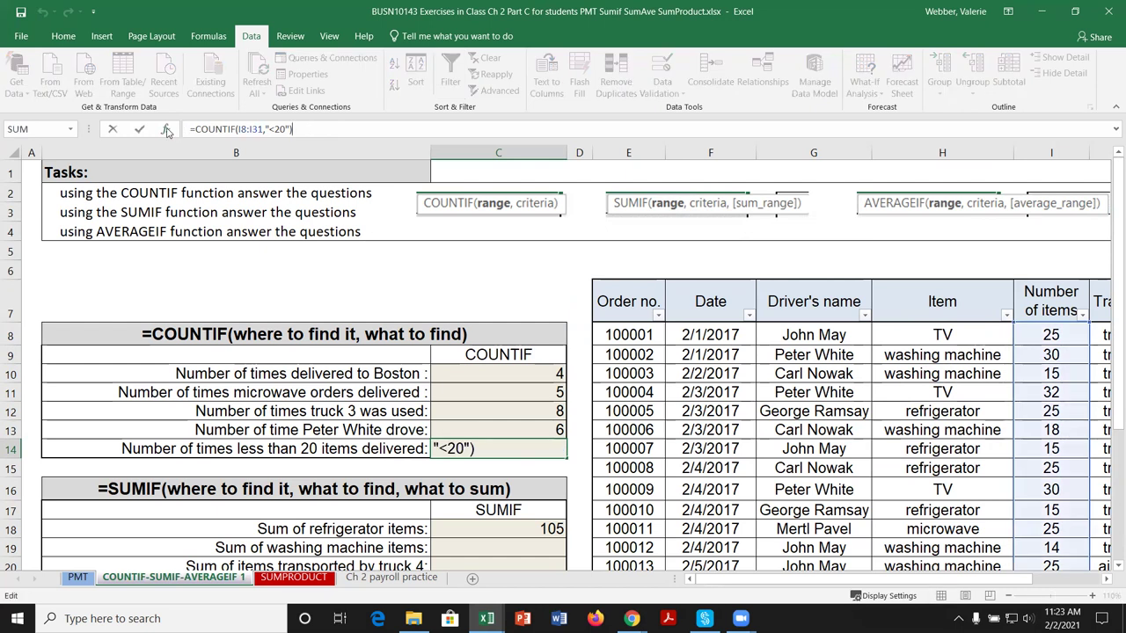
click(166, 128)
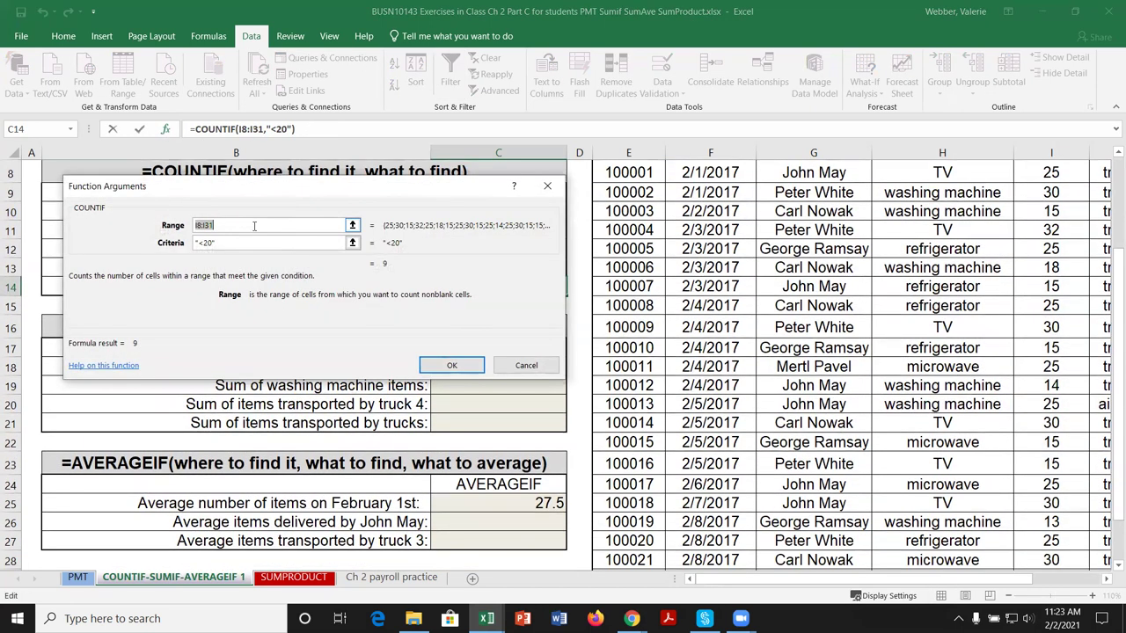
scroll(918, 392, up, 2)
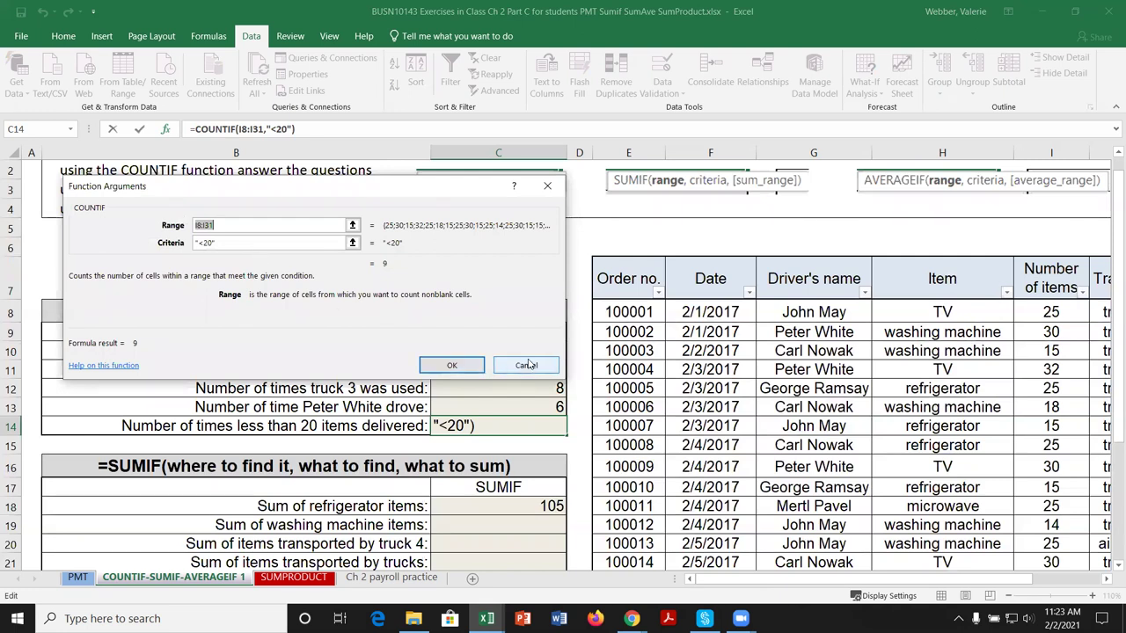
key(Return)
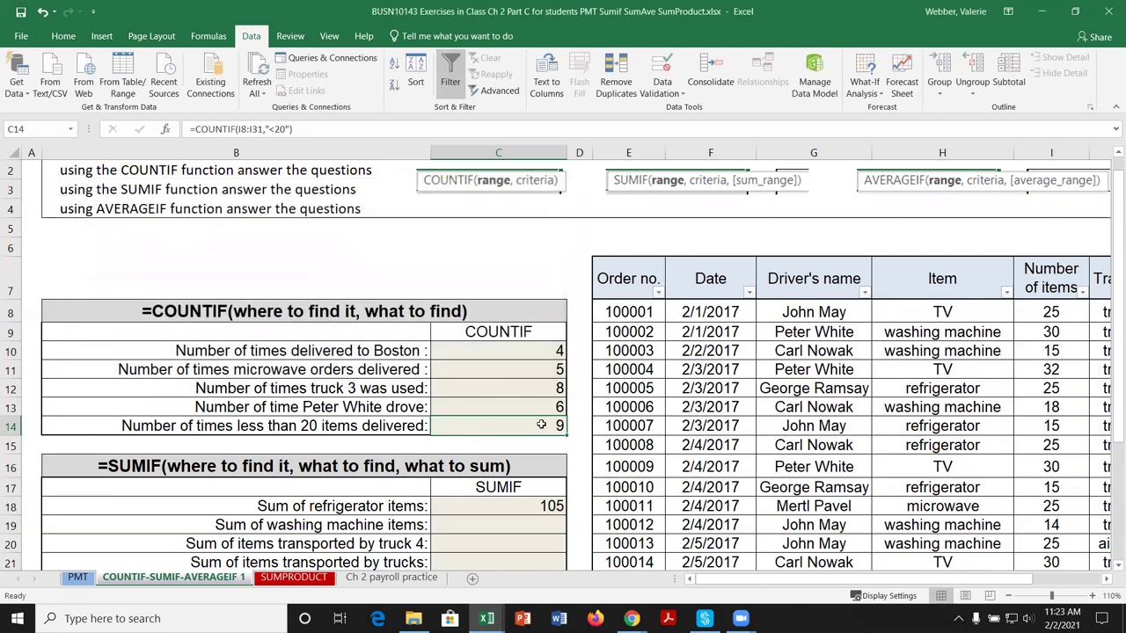
Delete C14's formula and start a new COUNTIF with its Function Arguments
key(Delete)
text(=)
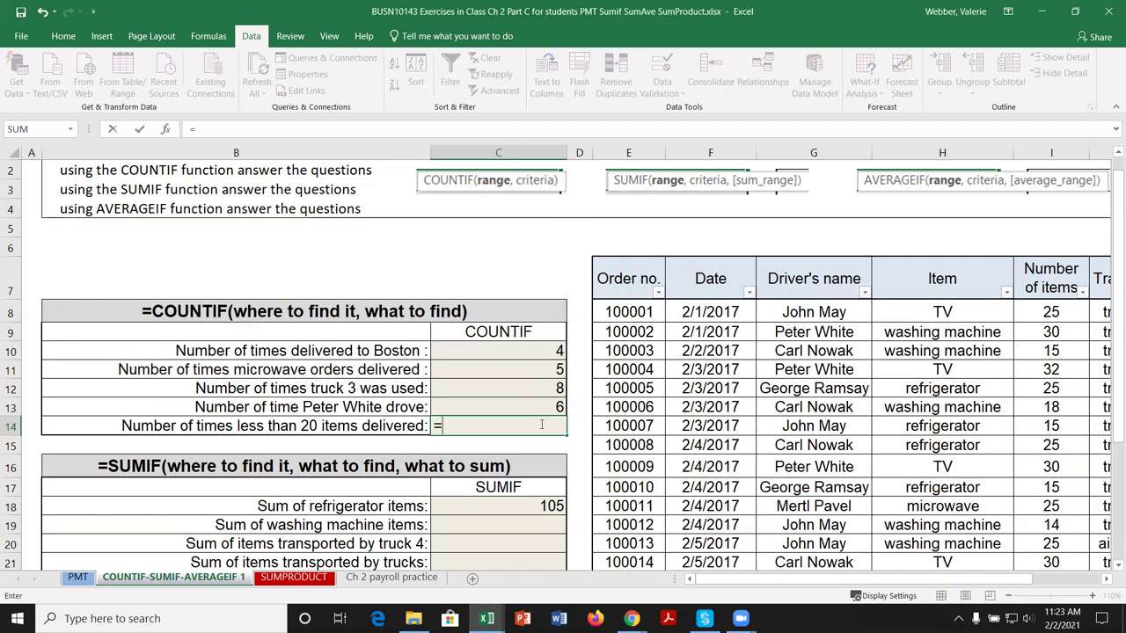
text(counti)
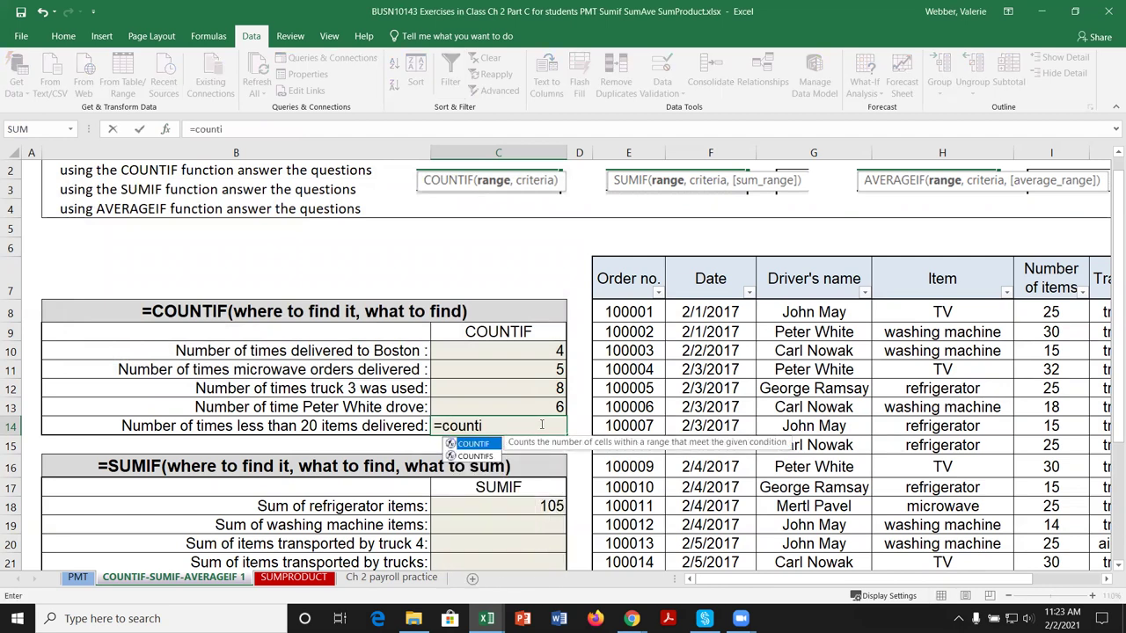
double_click(469, 444)
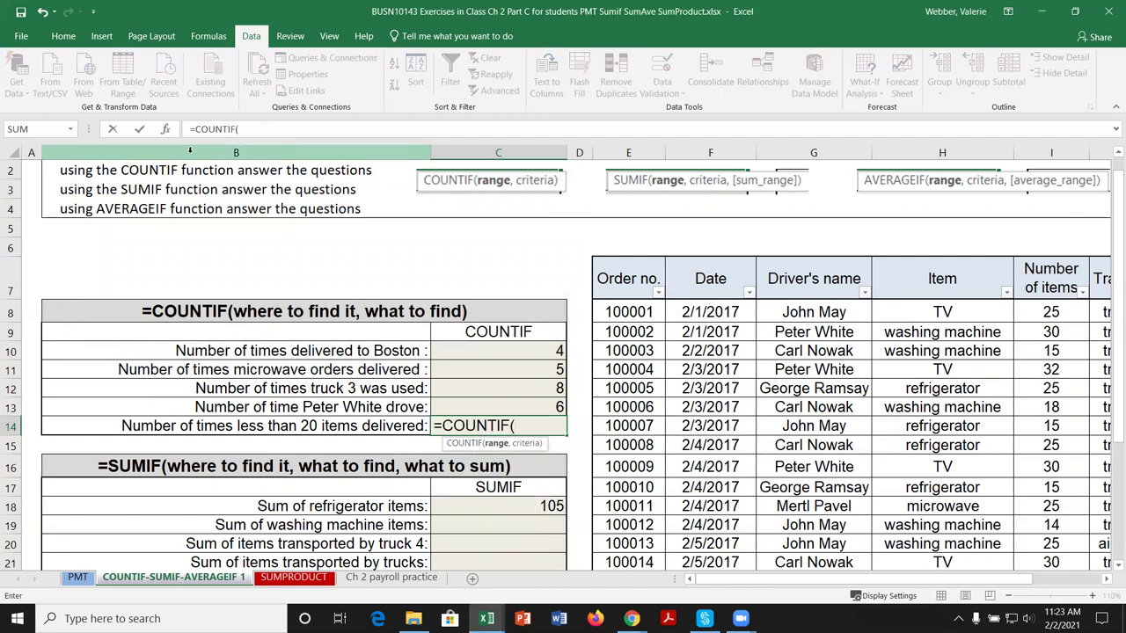
click(165, 129)
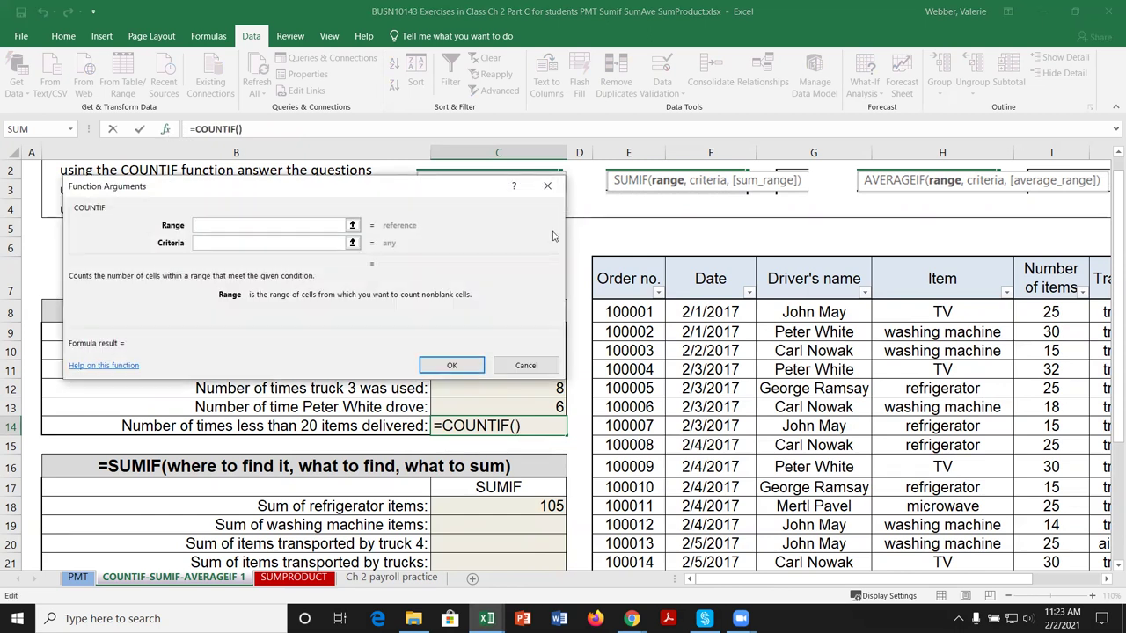
Set Range I8:I31 and Criteria "<20", giving a count of 9
drag(1038, 308, 1047, 519)
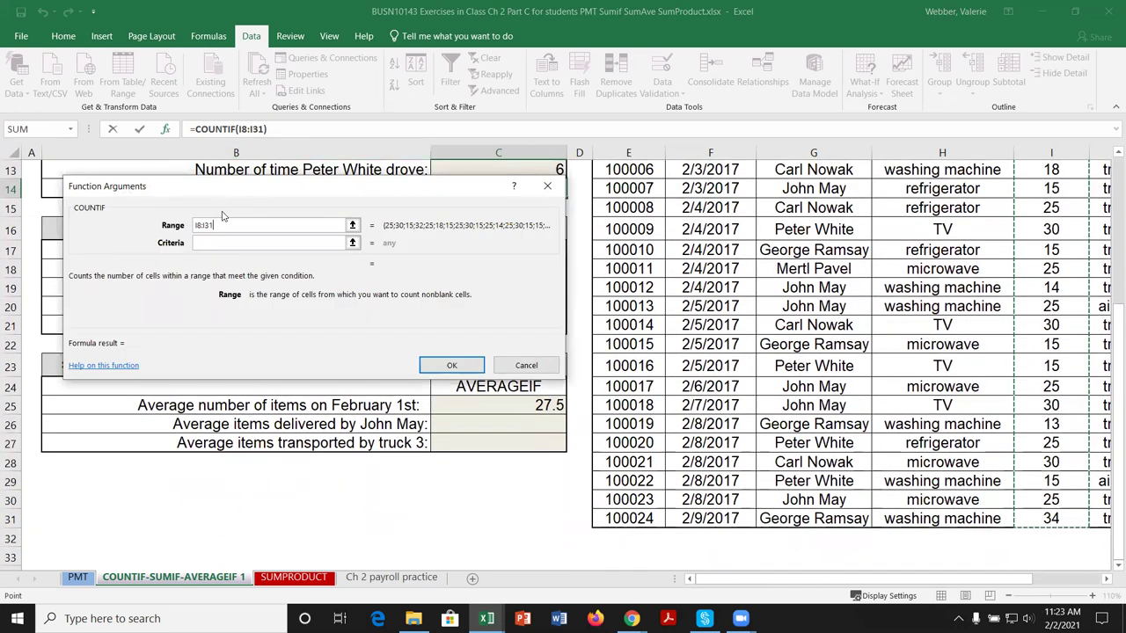
click(212, 243)
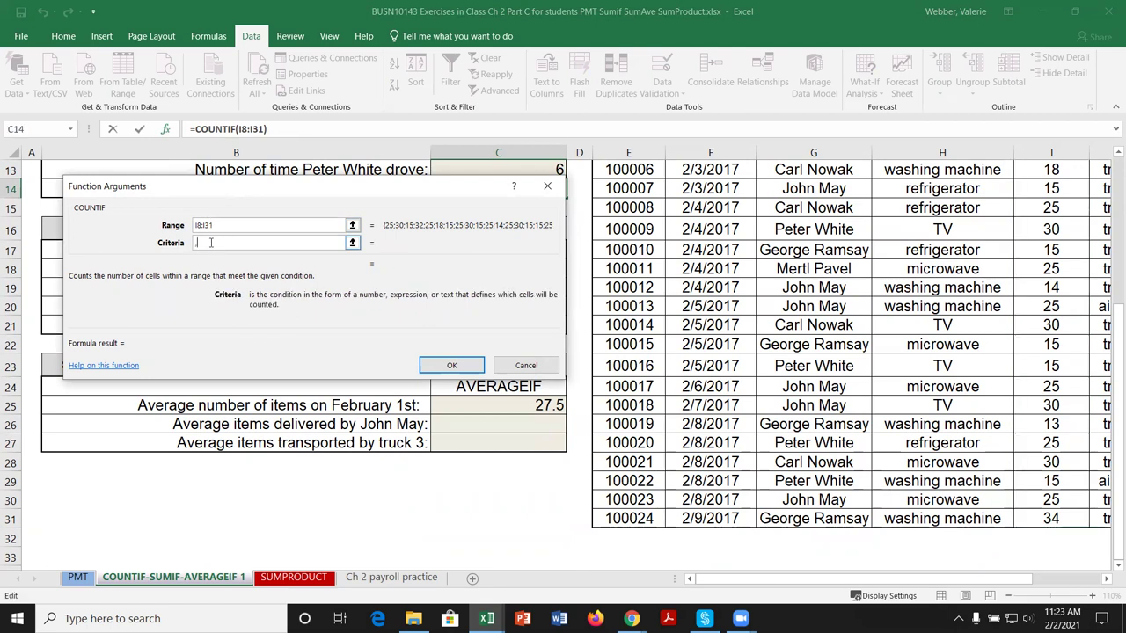
text(<20)
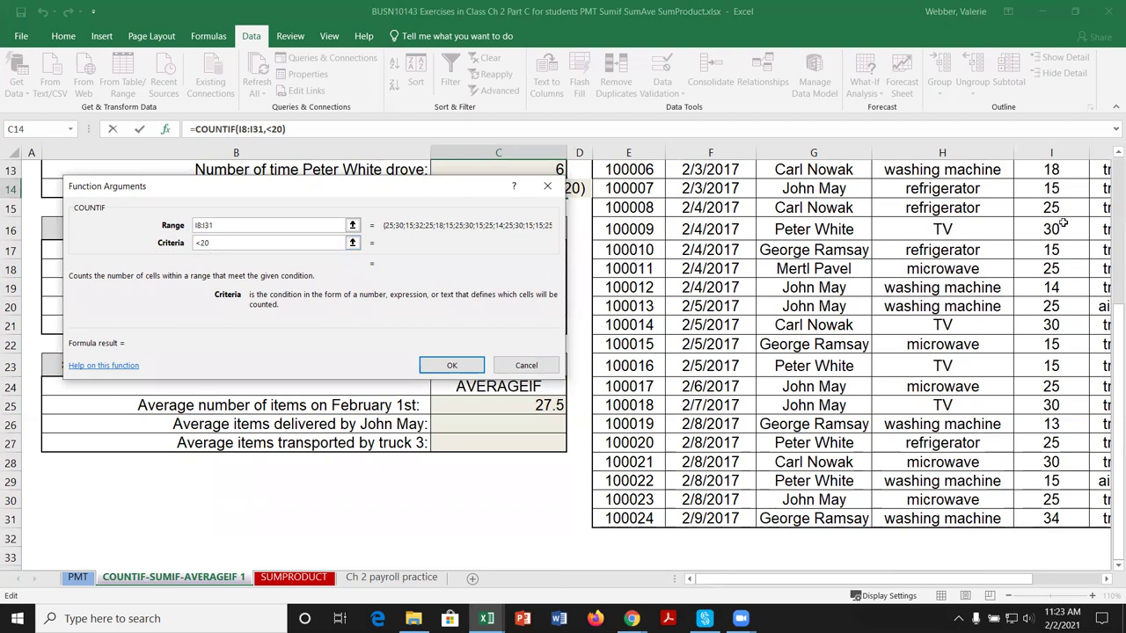
click(233, 225)
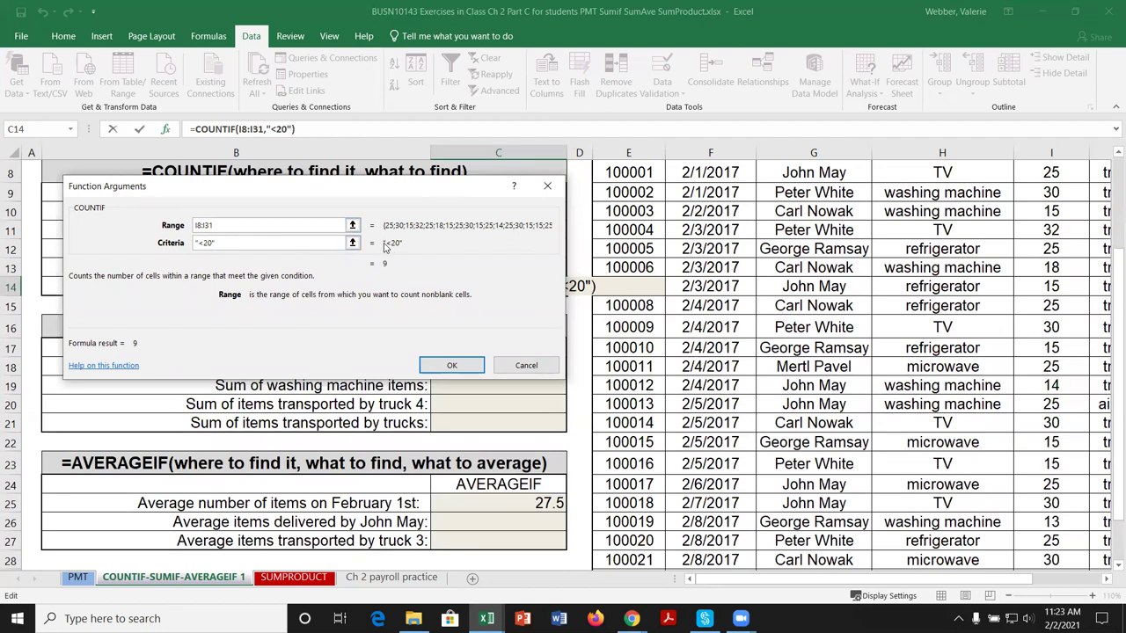
click(253, 246)
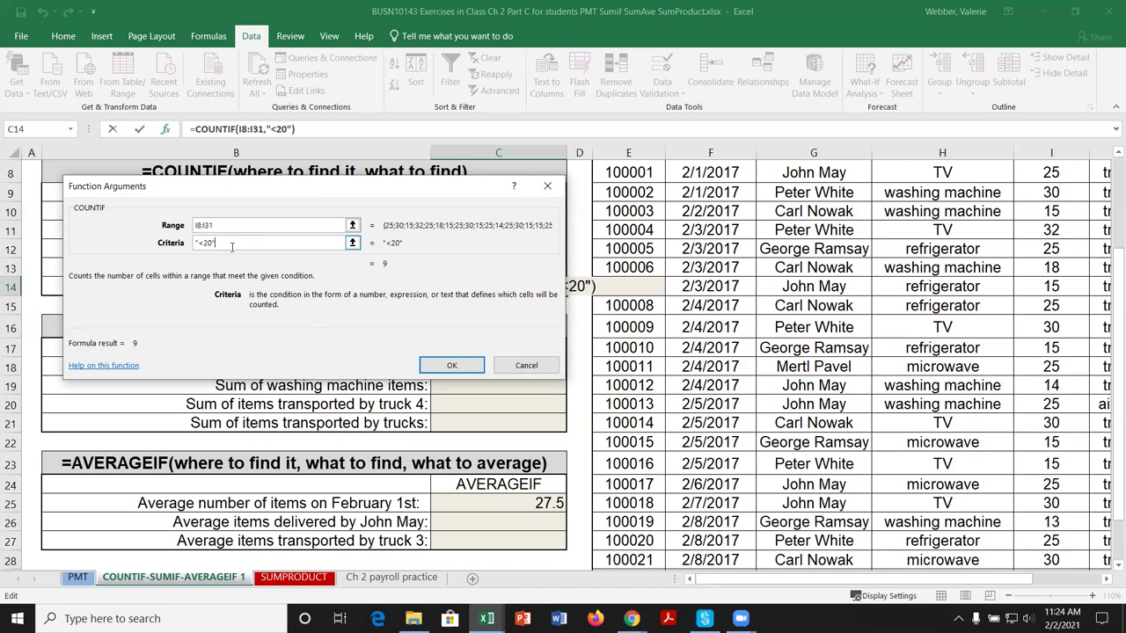
click(451, 365)
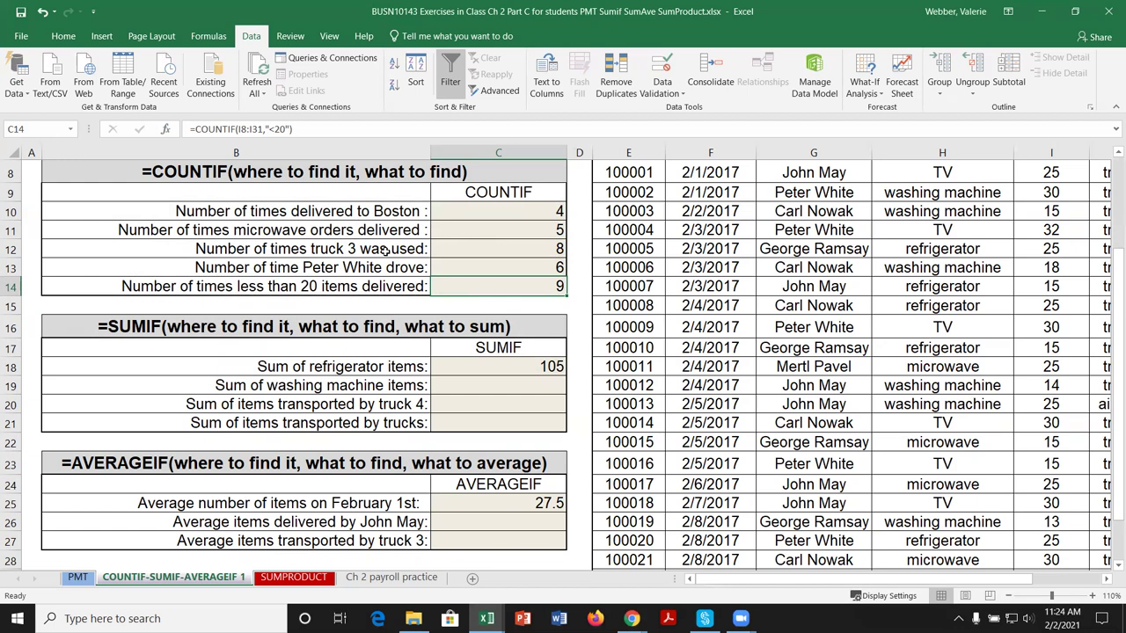
click(392, 304)
Enter "number of times a truck was used:" in B15 and right-align it
text(nmbe)
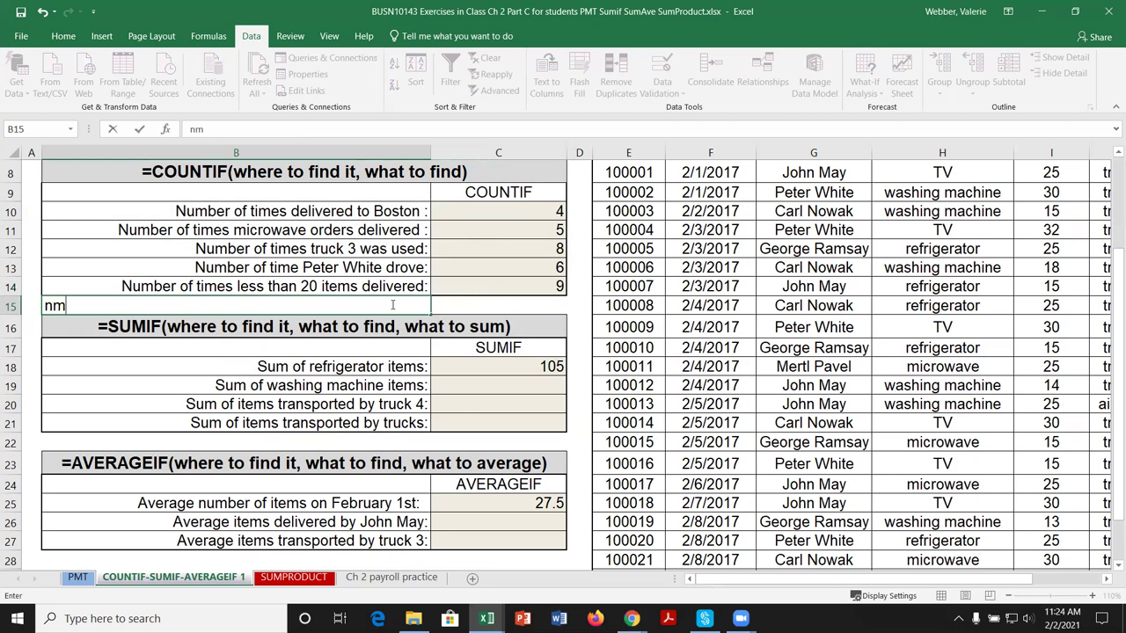
key(BackSpace)
key(BackSpace)
key(BackSpace)
text(umber of times)
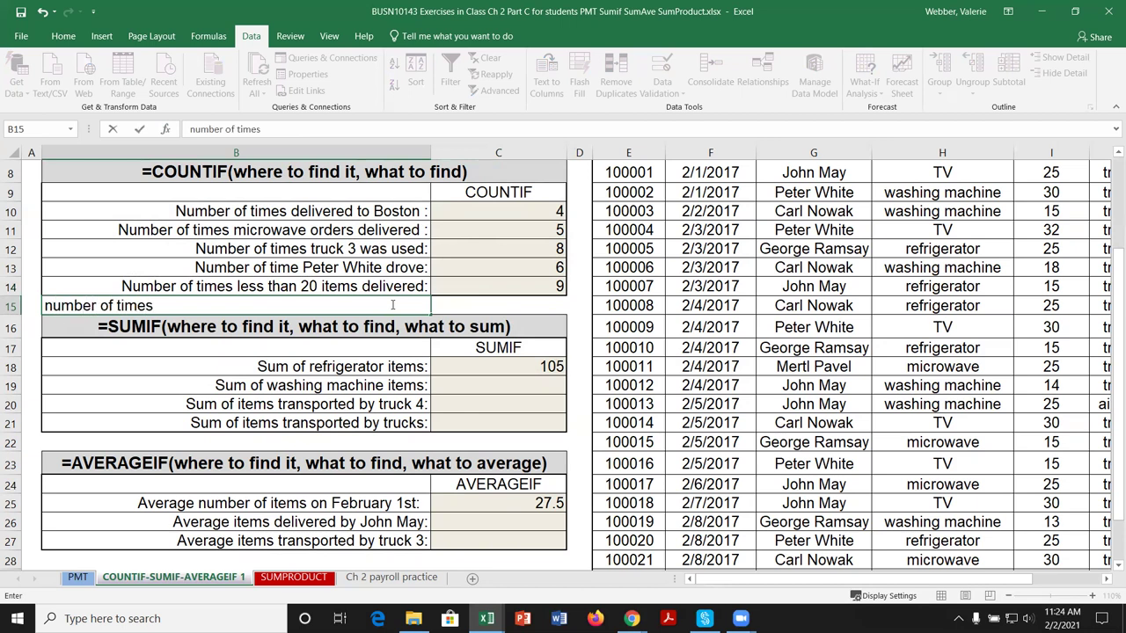
text( a truck was used)
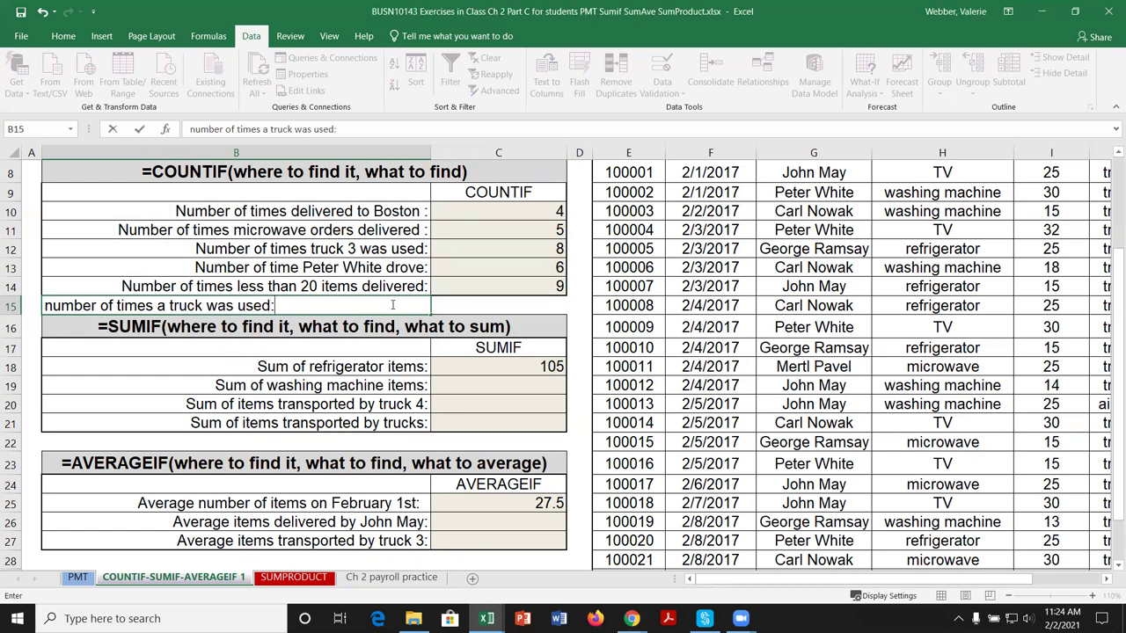
text(:)
key(ctrl+Return)
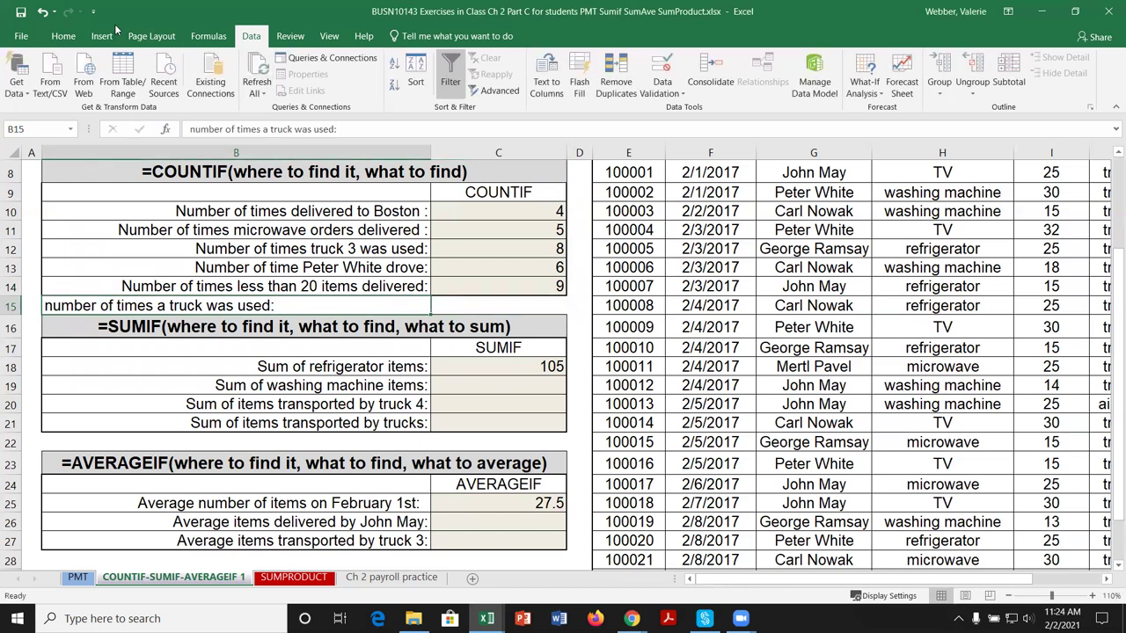
click(64, 36)
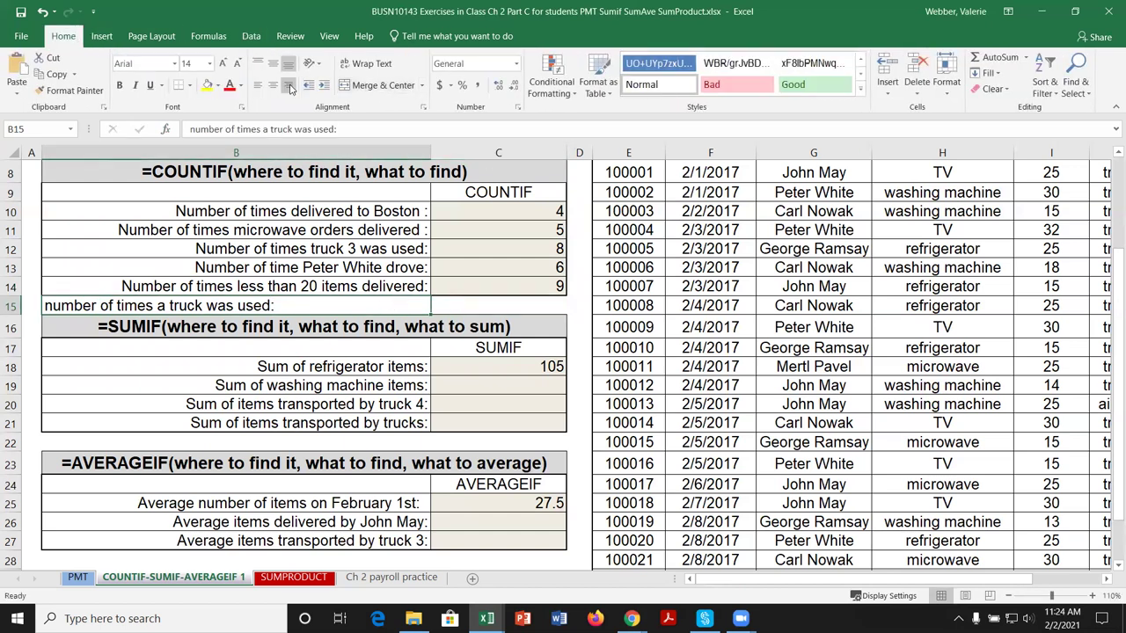
click(288, 84)
Narrow the Order no. and Date columns and widen Transport so values show fully
click(531, 303)
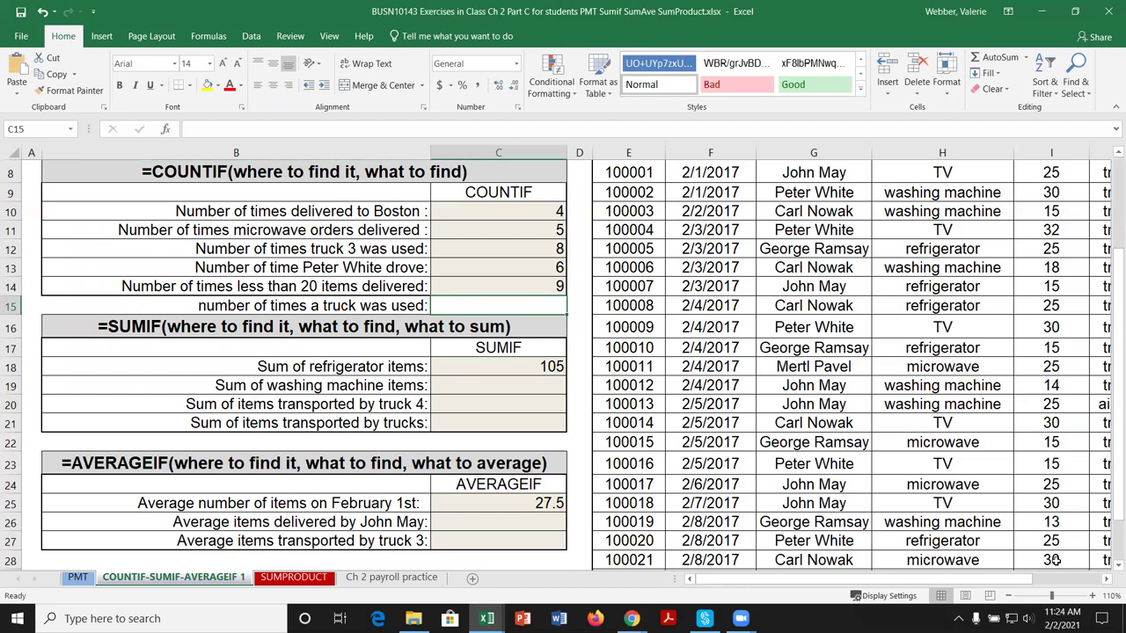
scroll(743, 239, up, 2)
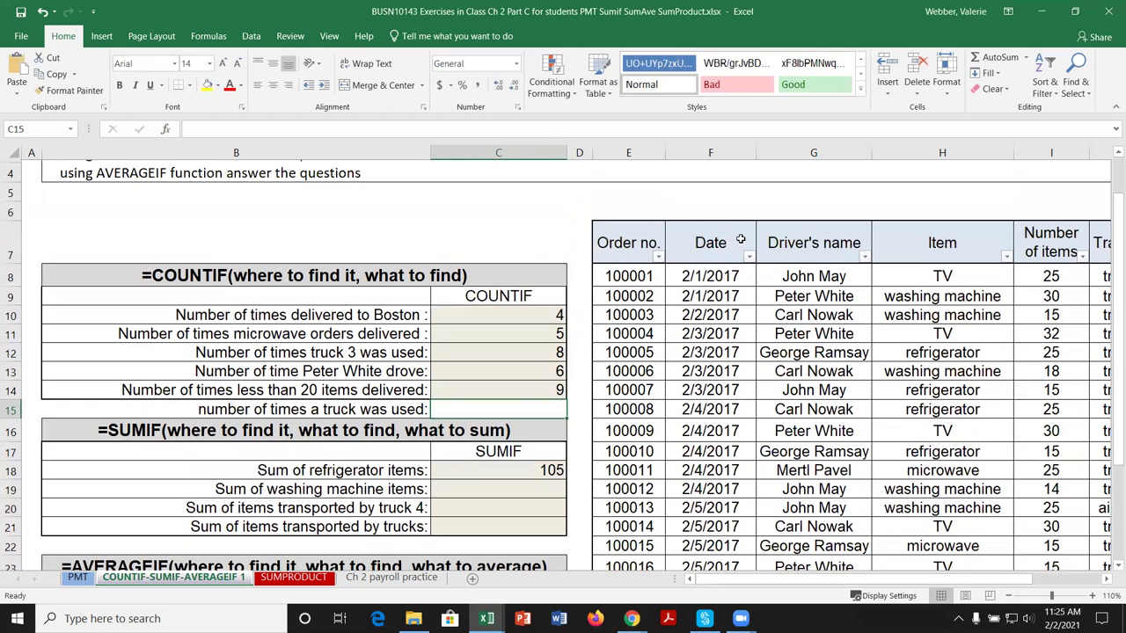
drag(666, 152, 656, 152)
drag(747, 152, 727, 152)
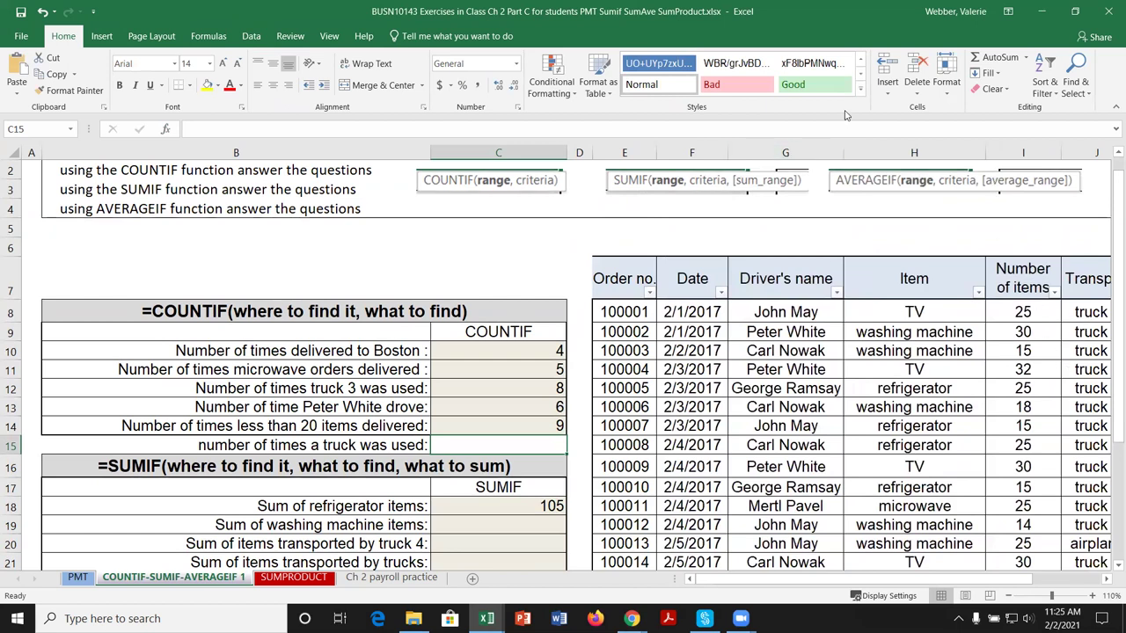
drag(1059, 154, 1050, 155)
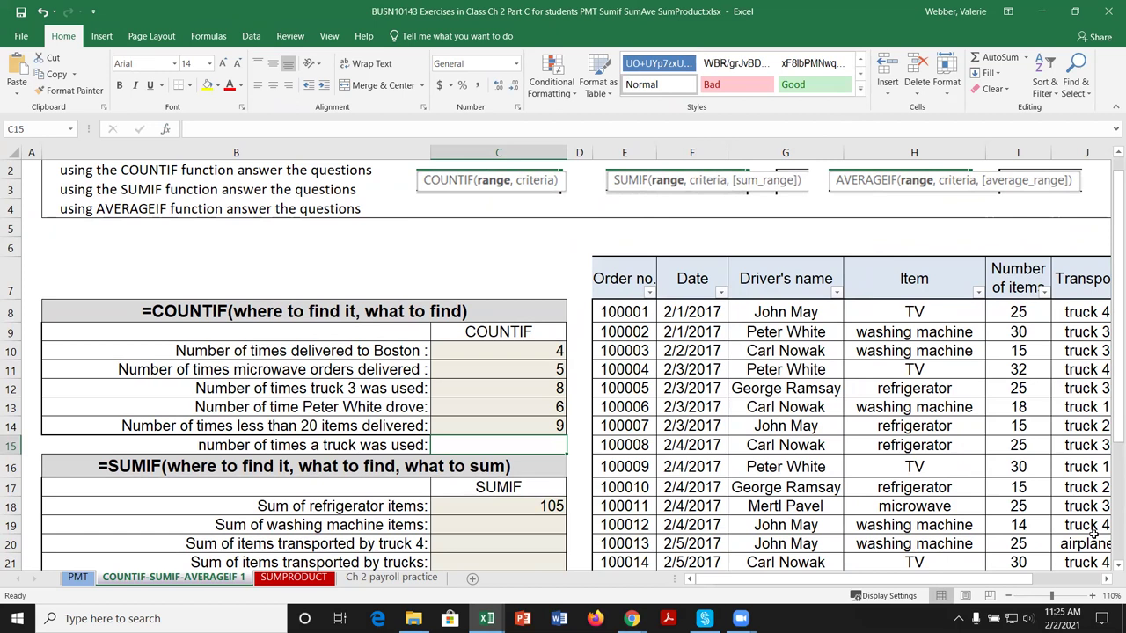
scroll(1093, 533, down, 1)
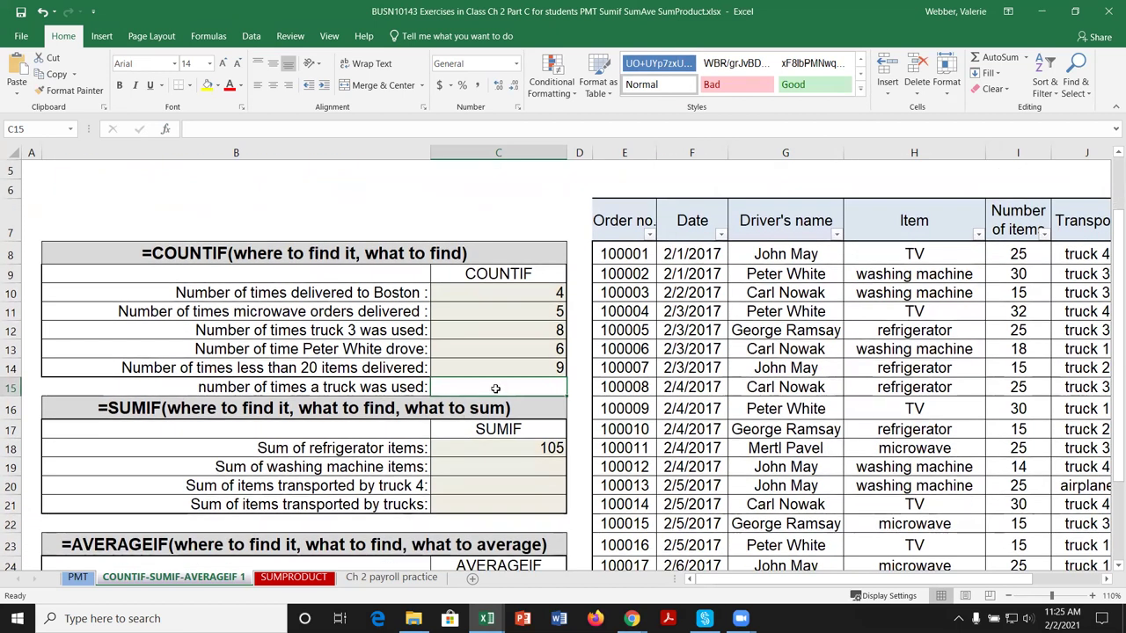
Begin a COUNTIF formula in C15 using the function arguments form
text(=count if)
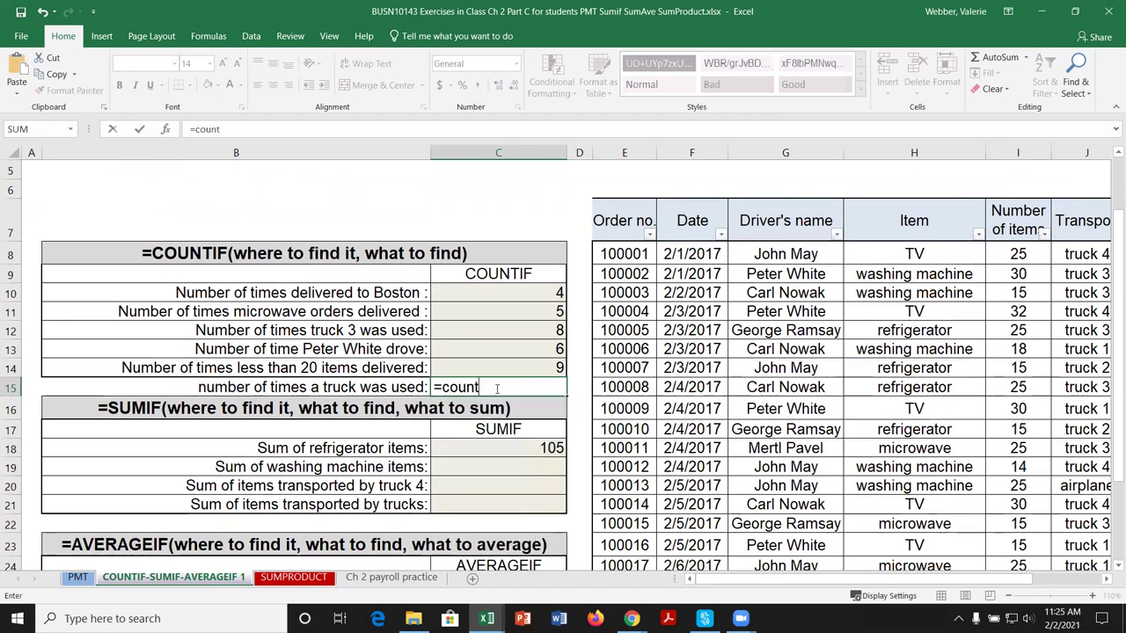
key(BackSpace)
key(BackSpace)
key(BackSpace)
text(if)
key(Tab)
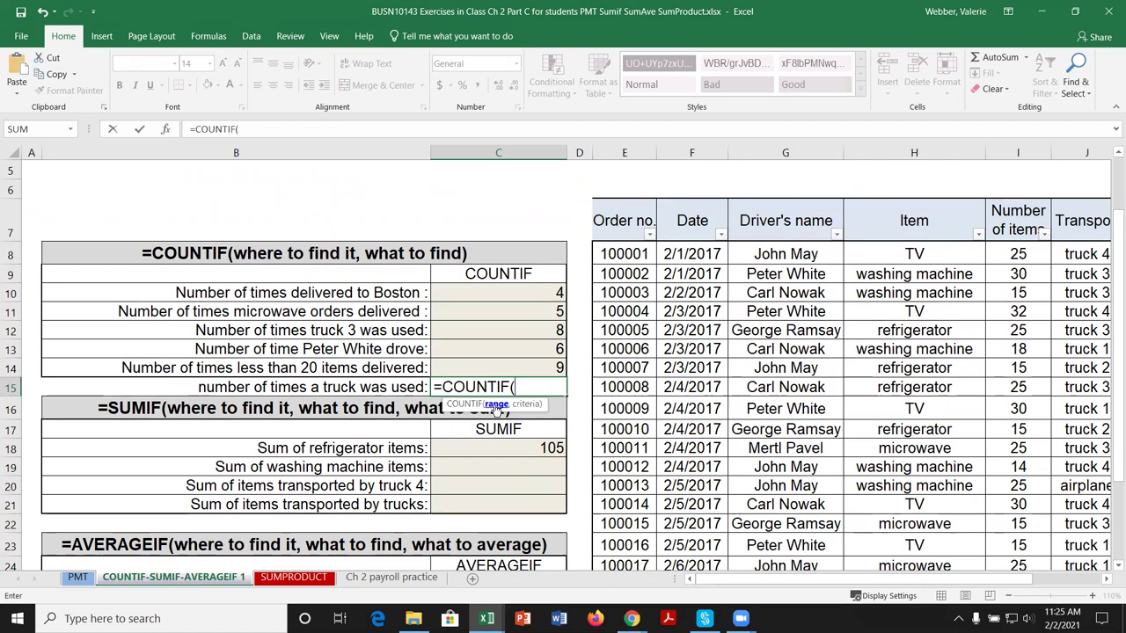
click(165, 129)
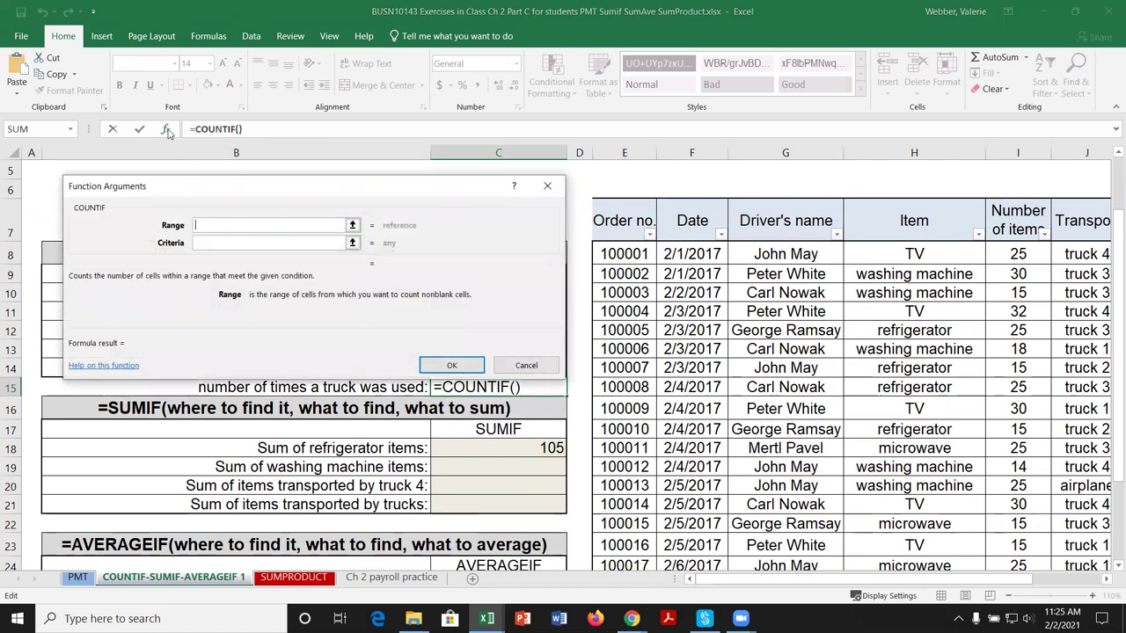
Set COUNTIF range J8:J31 and criteria "truck *", counting 22 truck orders
drag(1070, 255, 900, 531)
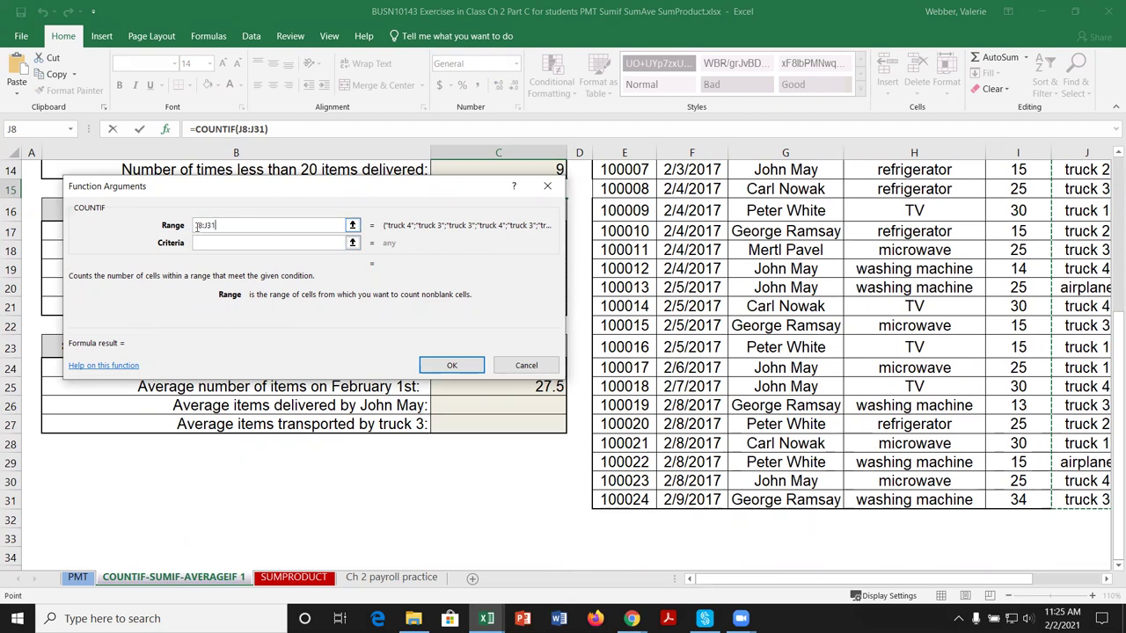
scroll(1008, 378, up, 4)
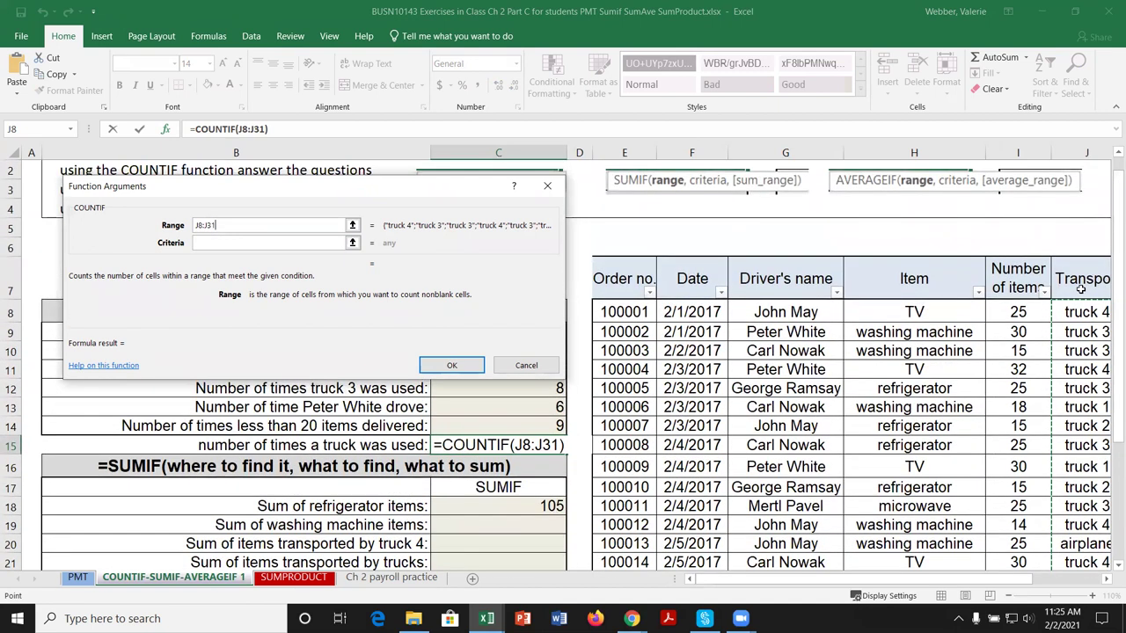
click(216, 242)
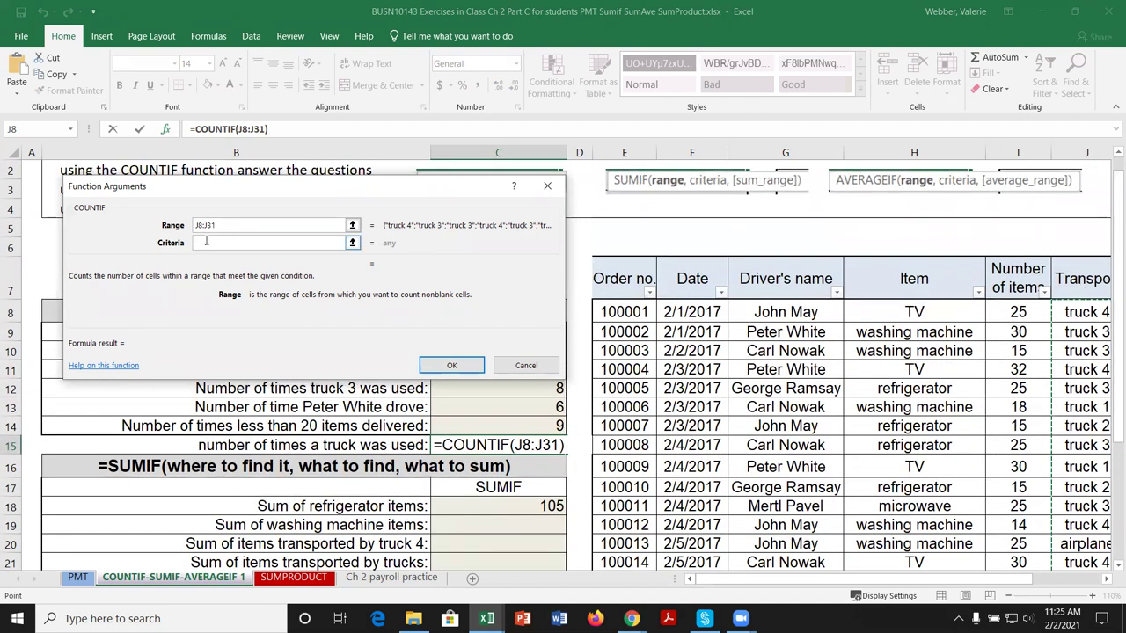
text(truck)
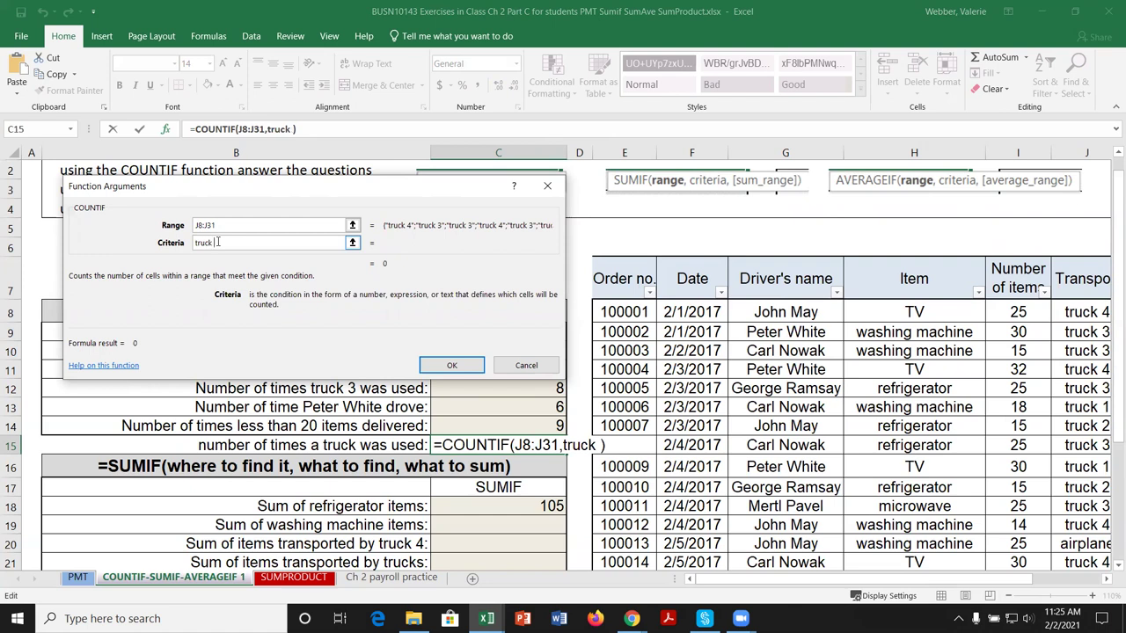
text(*)
click(267, 225)
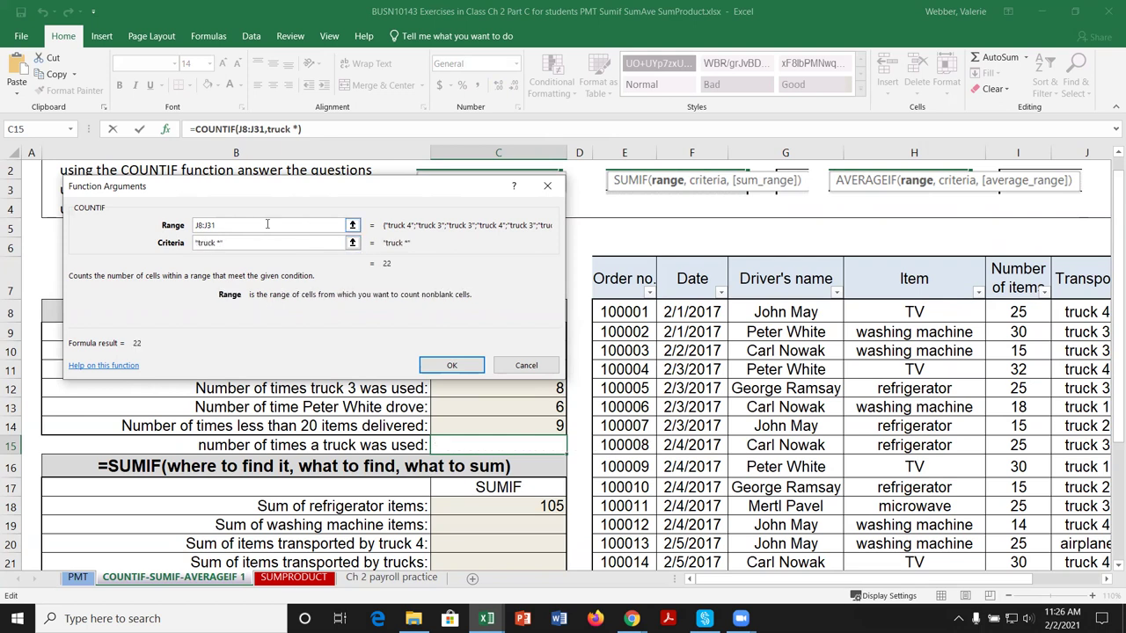
scroll(269, 226, down, 2)
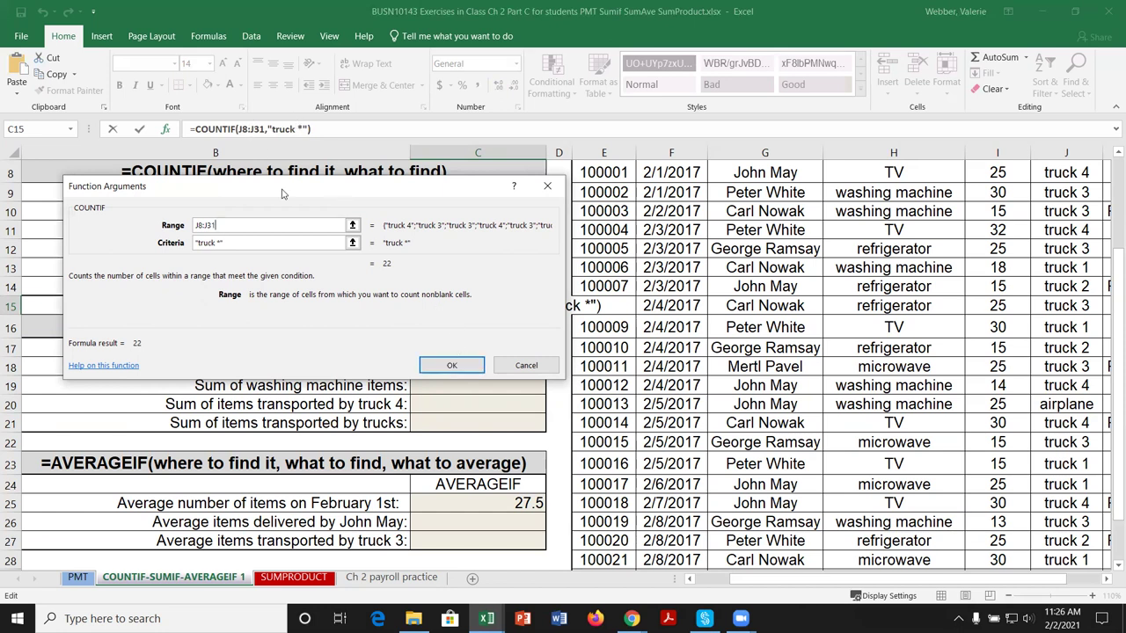
click(452, 366)
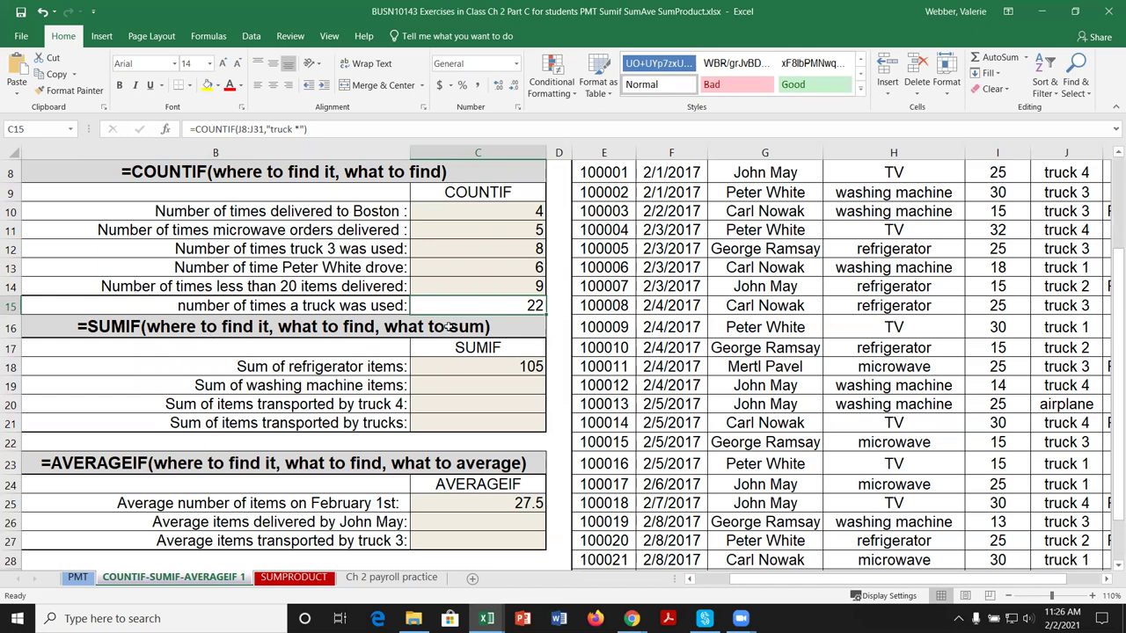
click(489, 362)
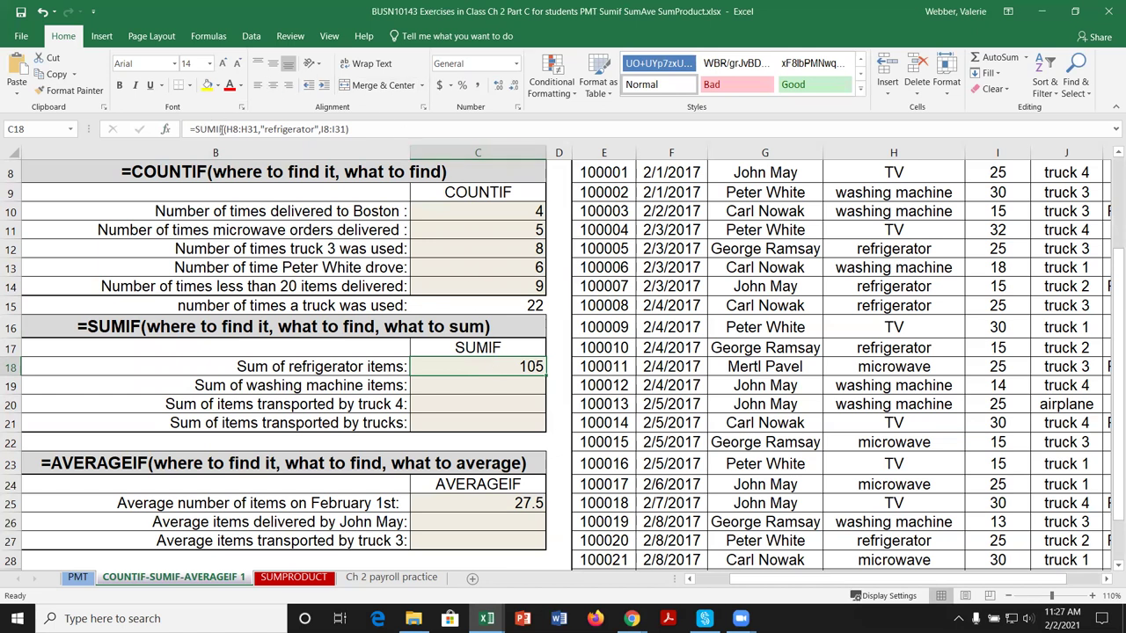
click(357, 130)
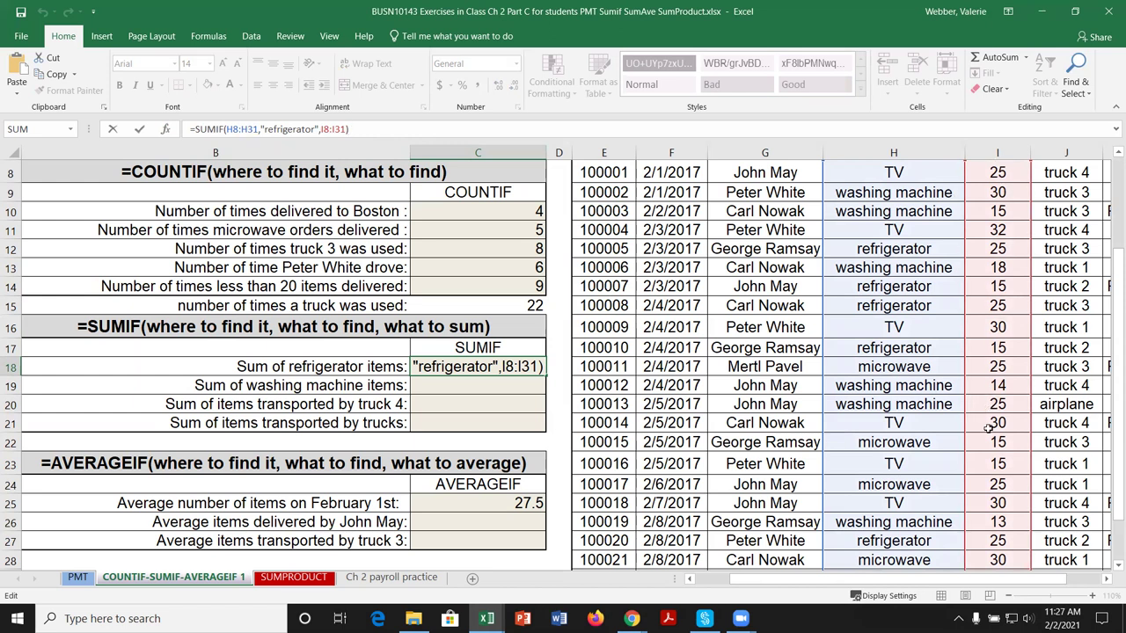
key(ctrl+Return)
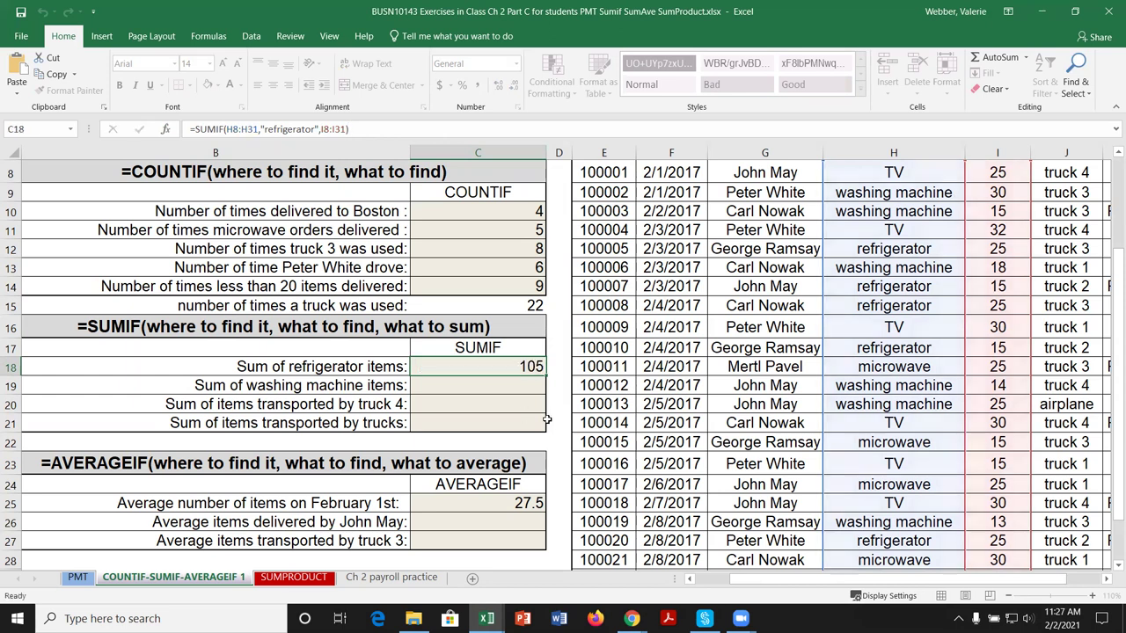
scroll(901, 371, up, 2)
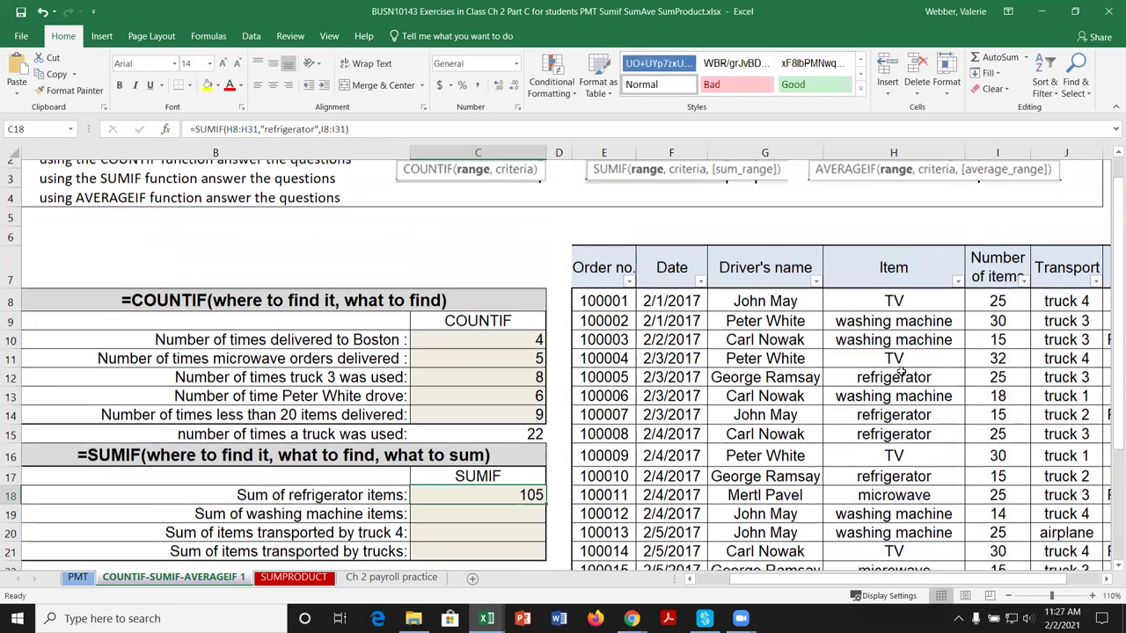
Filter the Item column to show only the refrigerator rows
click(957, 292)
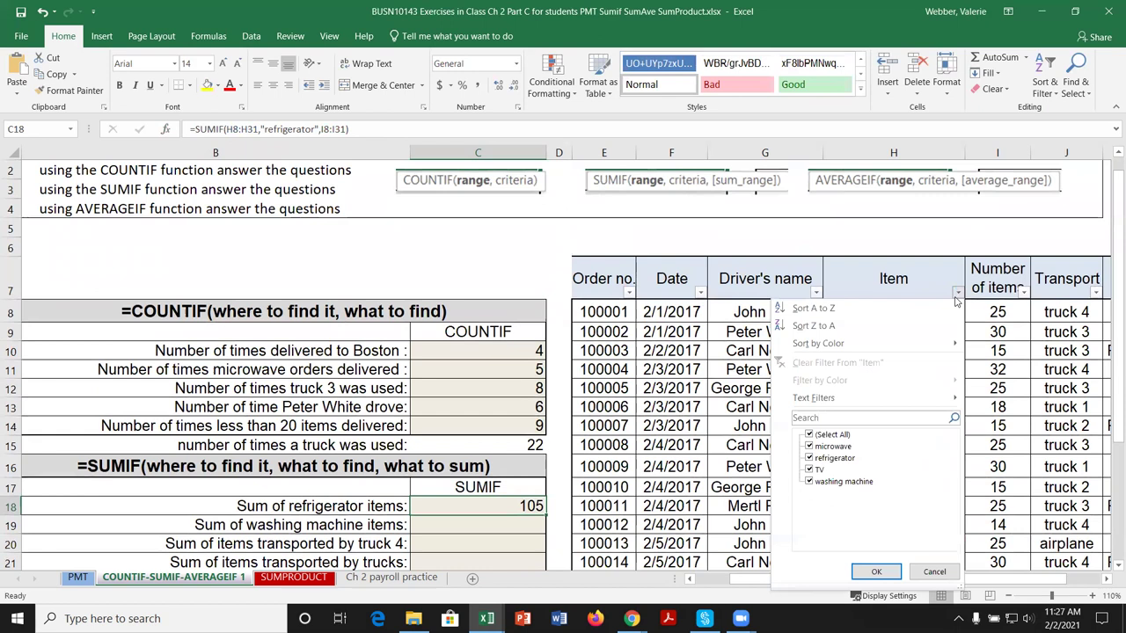
click(809, 434)
click(810, 458)
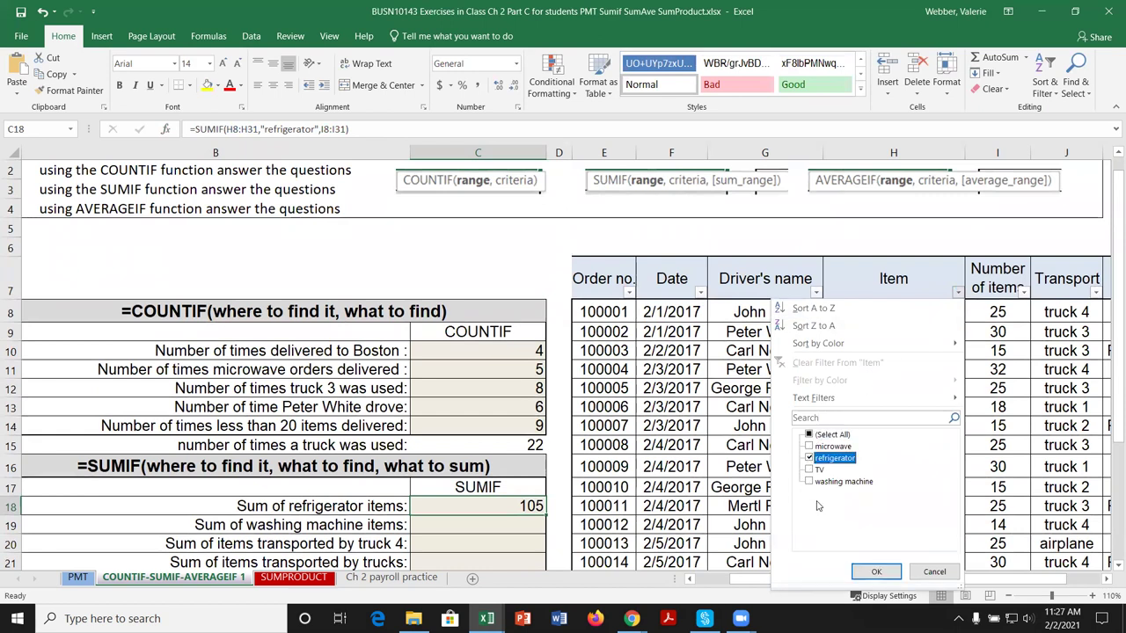
click(876, 572)
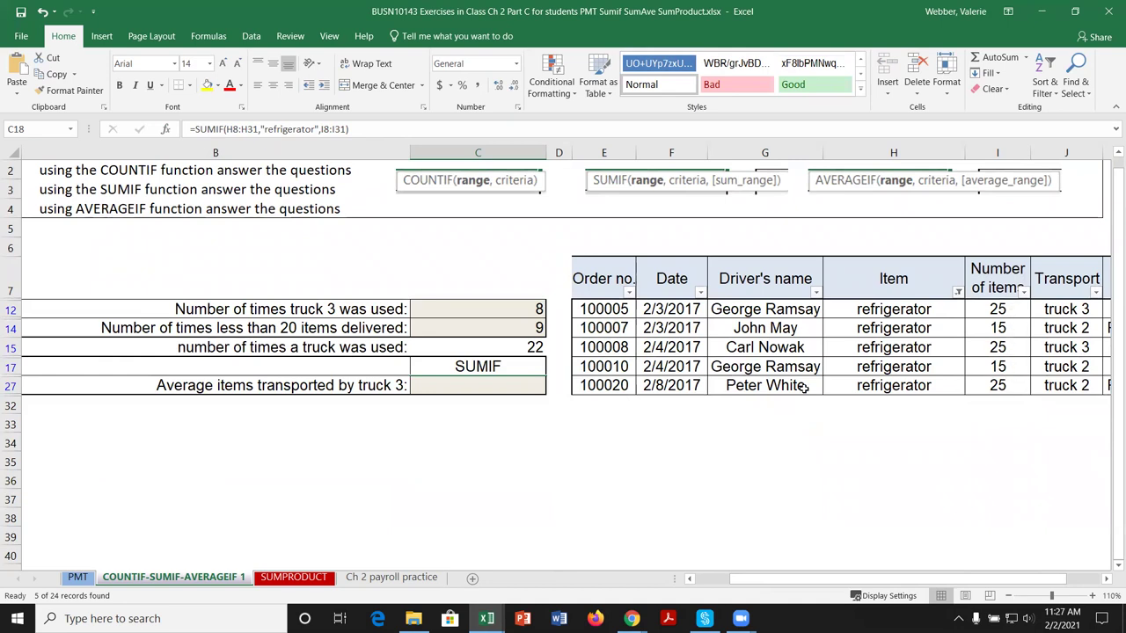
Clear the Item filter so all table rows show again, then select C19
scroll(540, 413, up, 1)
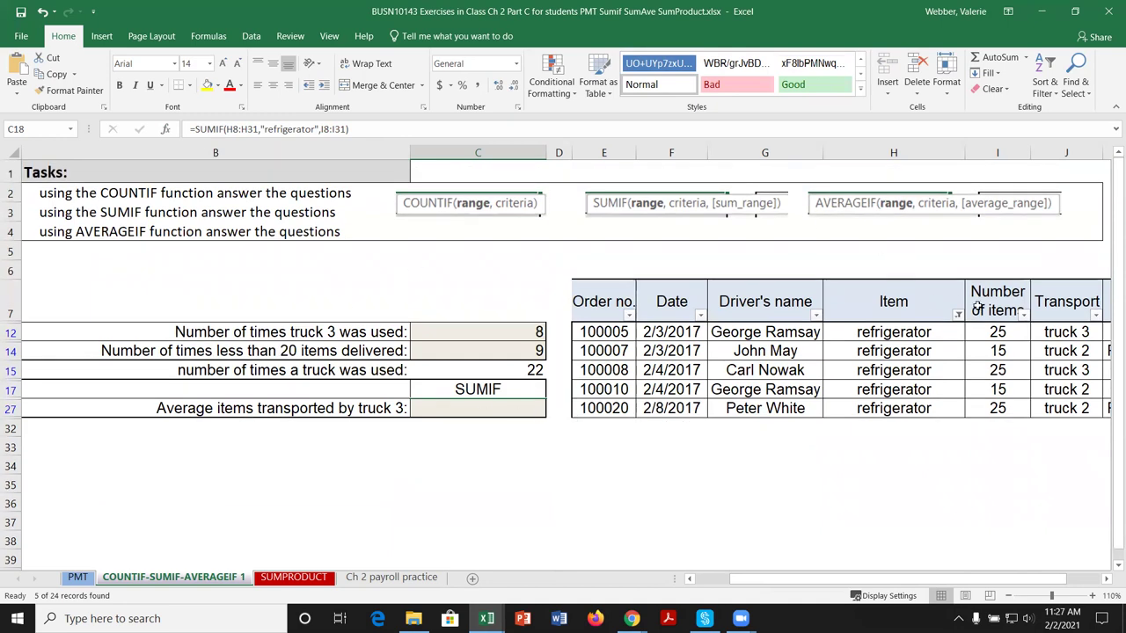
click(957, 314)
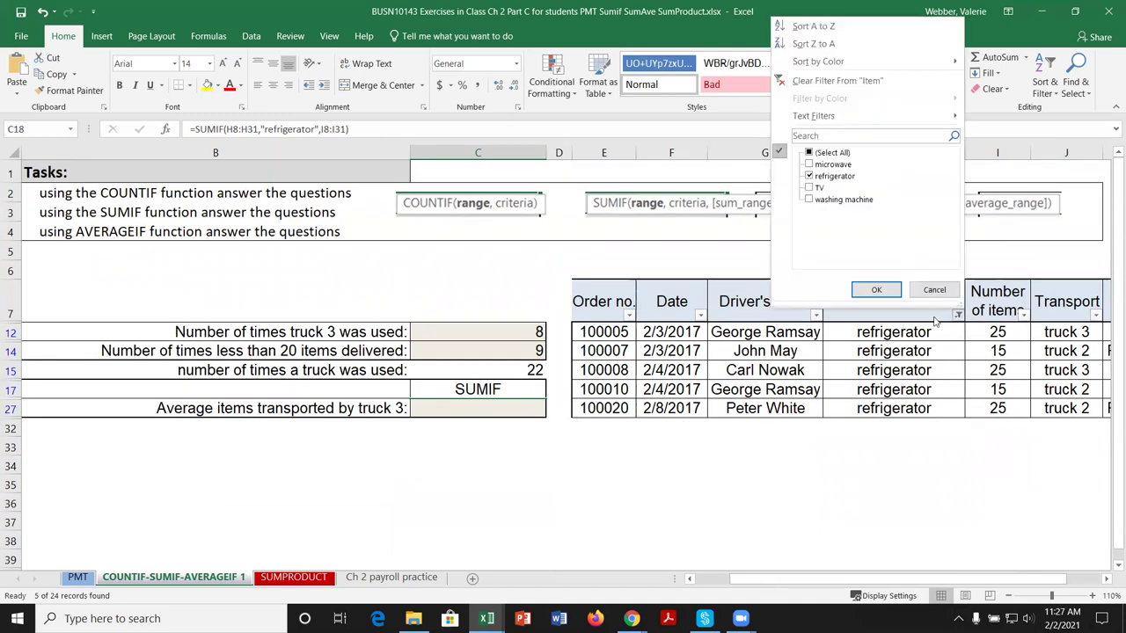
click(878, 293)
scroll(569, 500, down, 2)
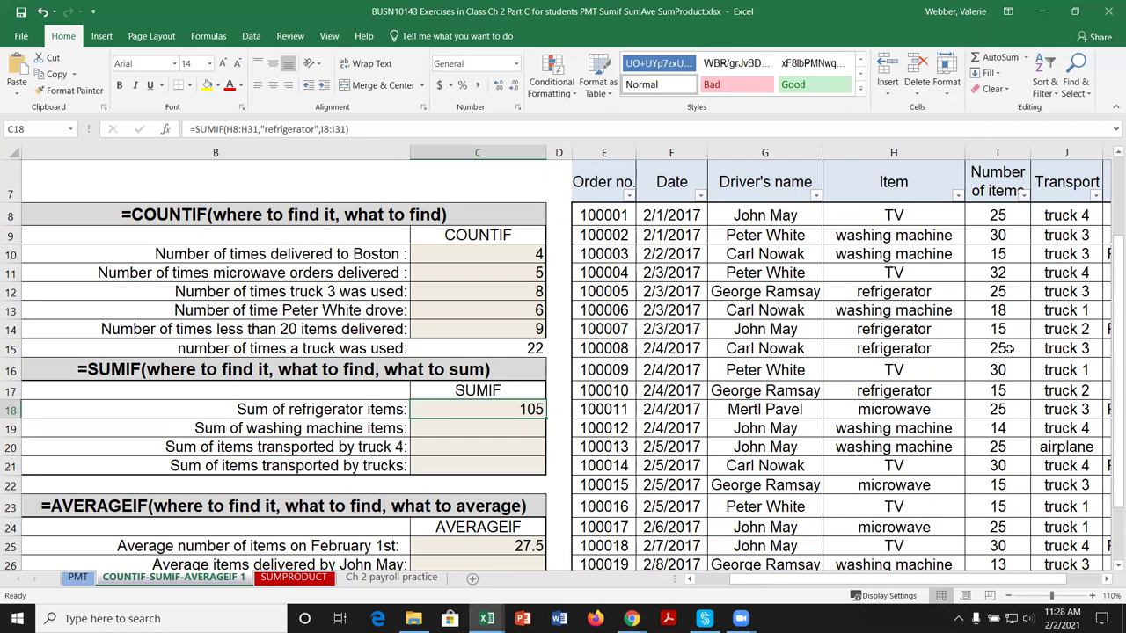
scroll(1003, 484, down, 2)
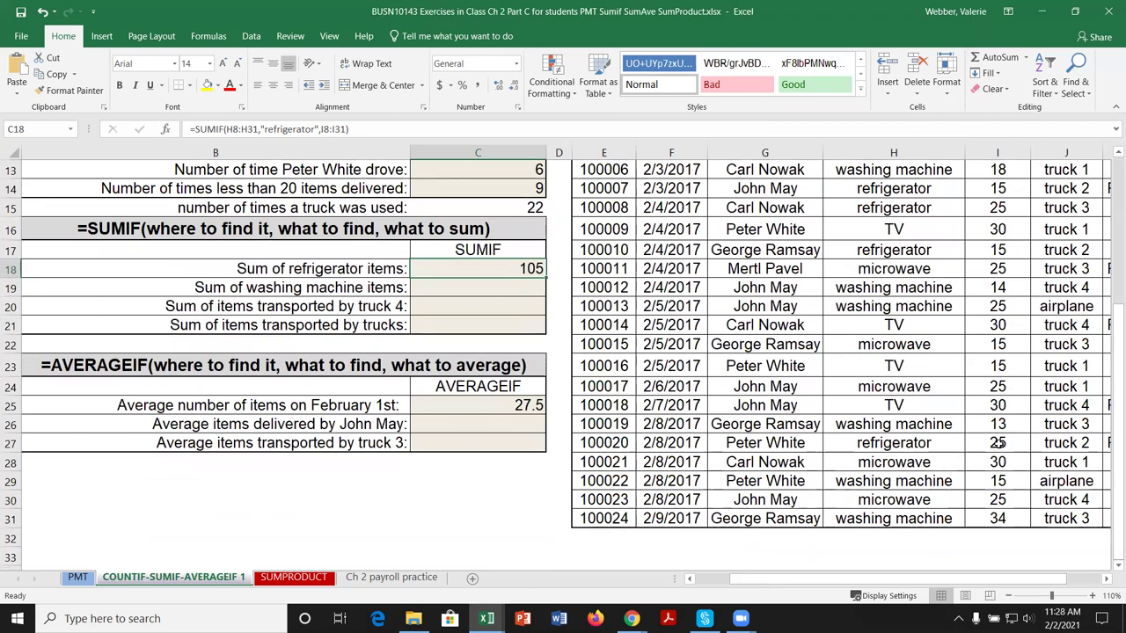
scroll(444, 422, up, 3)
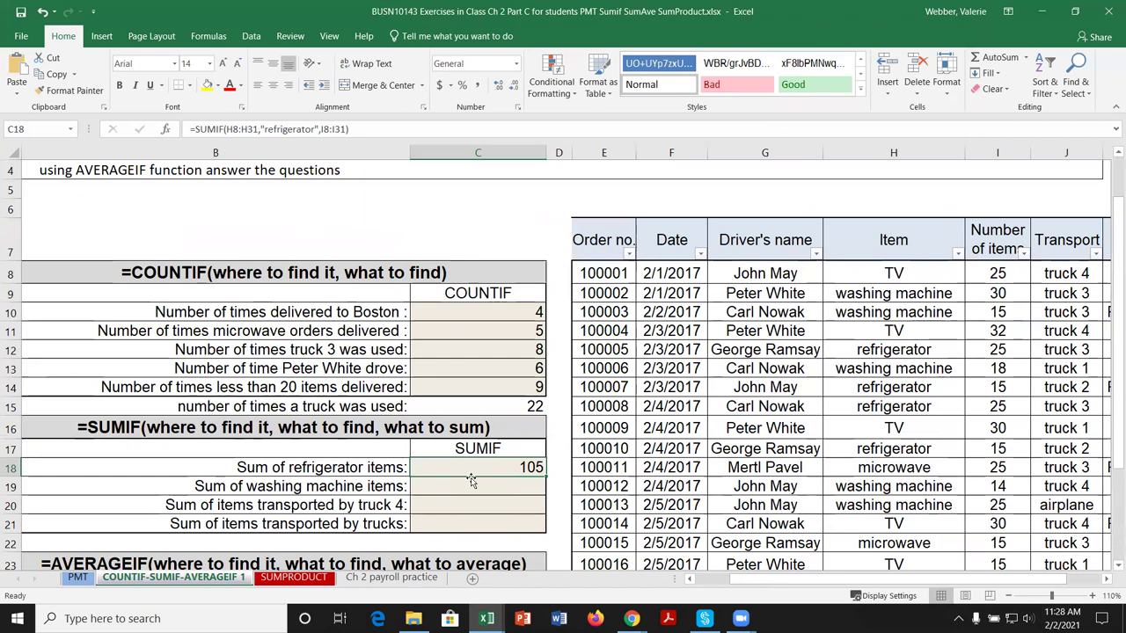
scroll(457, 470, down, 1)
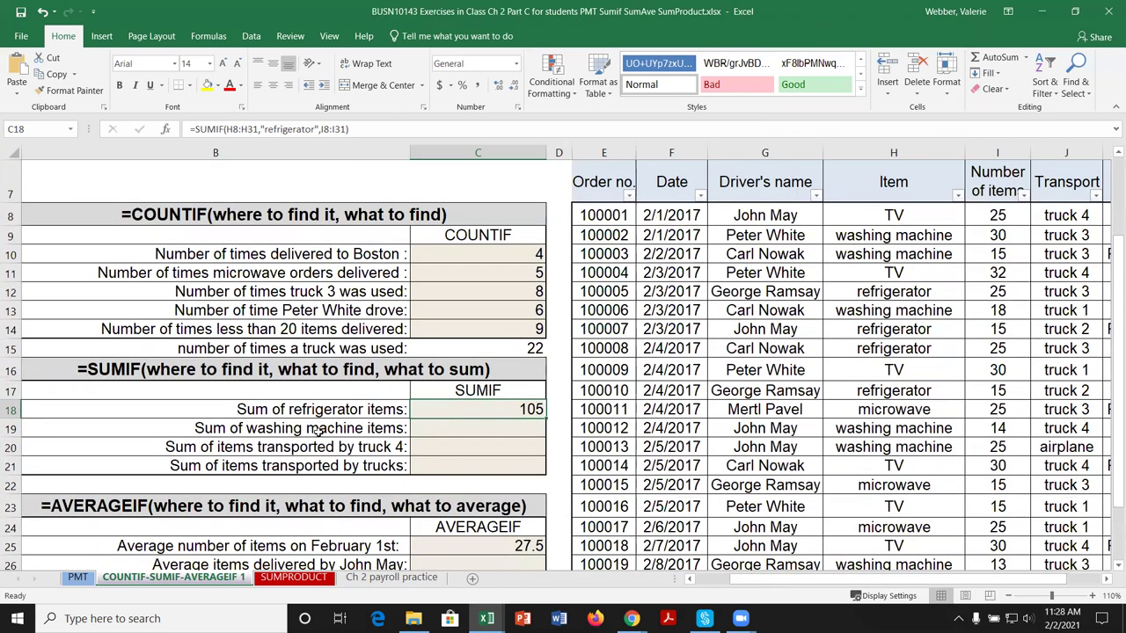
click(528, 429)
Enter SUMIF in C19 with range H8:H31, criteria "washing machine", sum range I8:I31, giving 164
text(=)
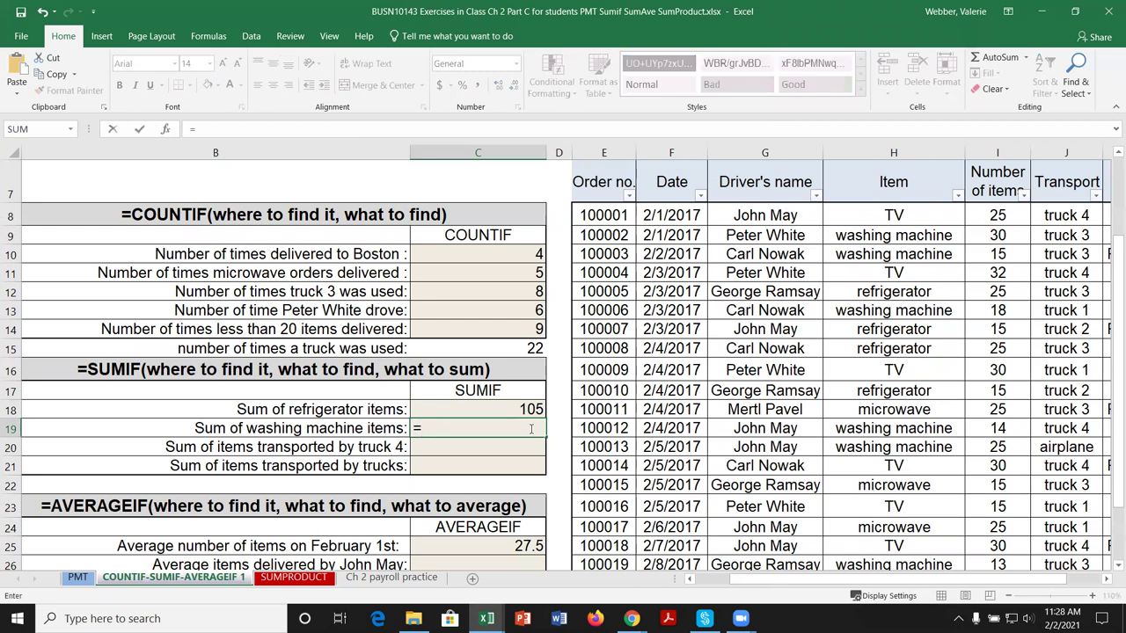
text(sumif)
double_click(449, 446)
click(166, 132)
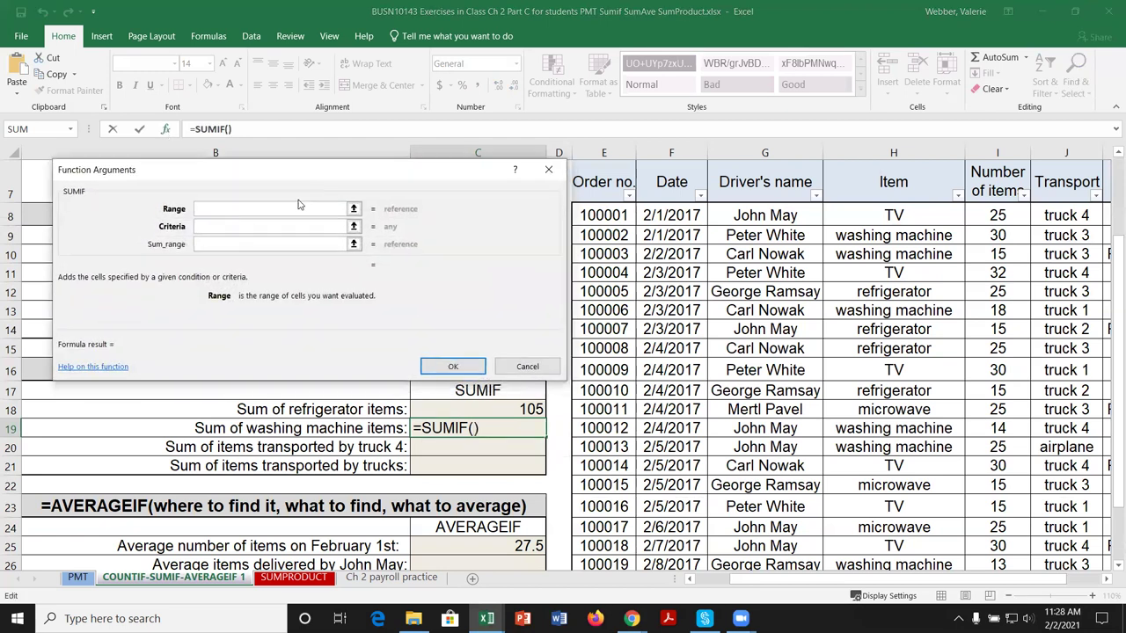
drag(909, 215, 897, 535)
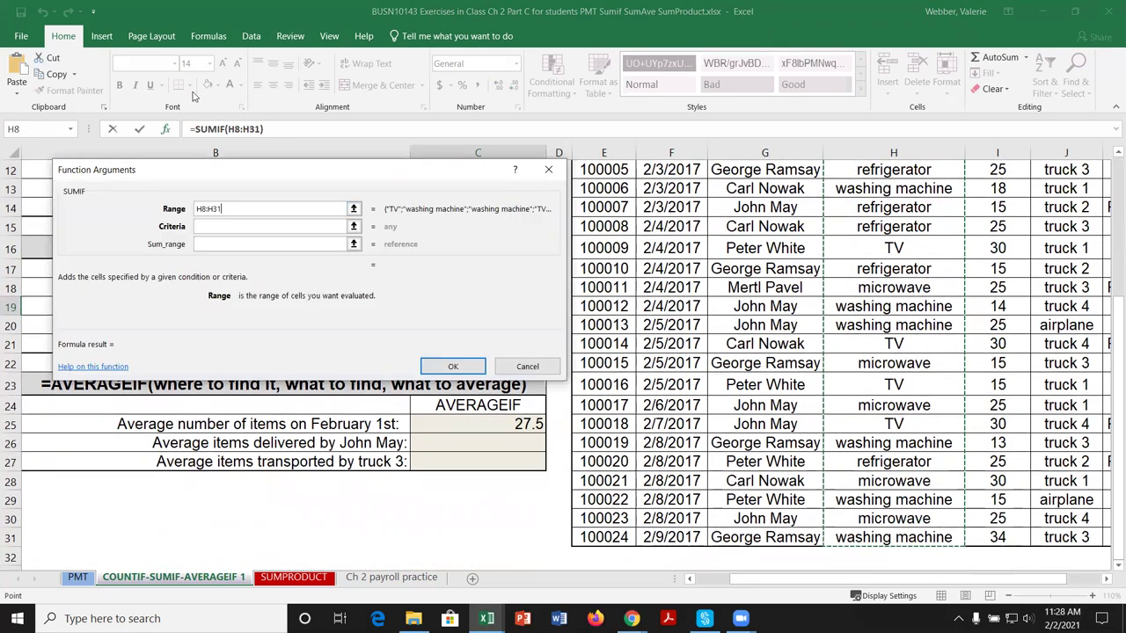
click(347, 225)
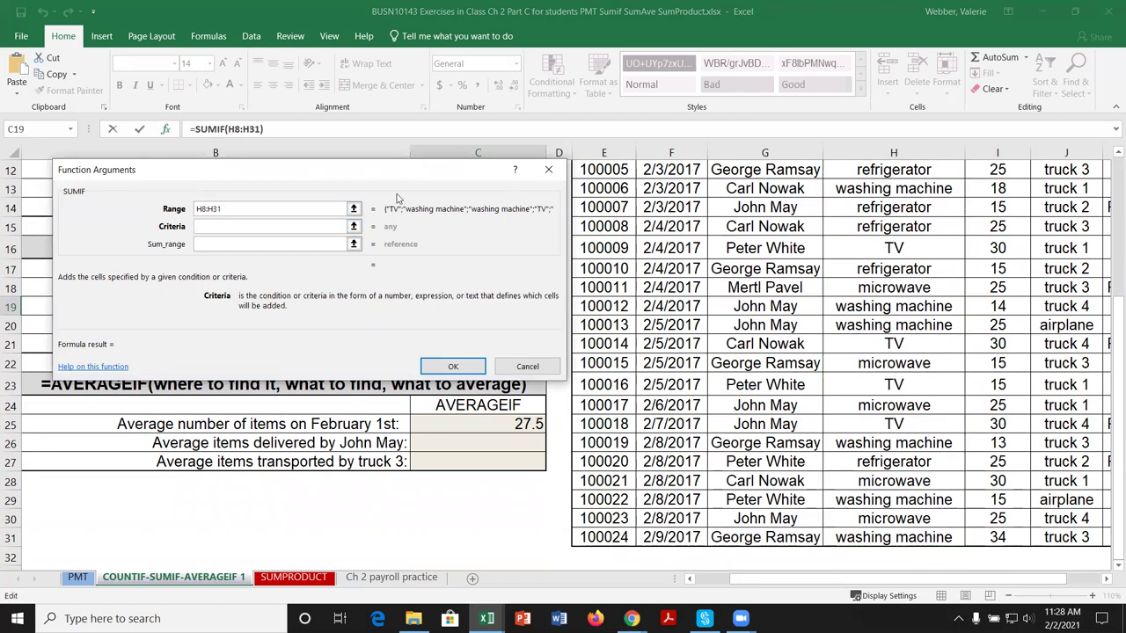
scroll(330, 449, up, 2)
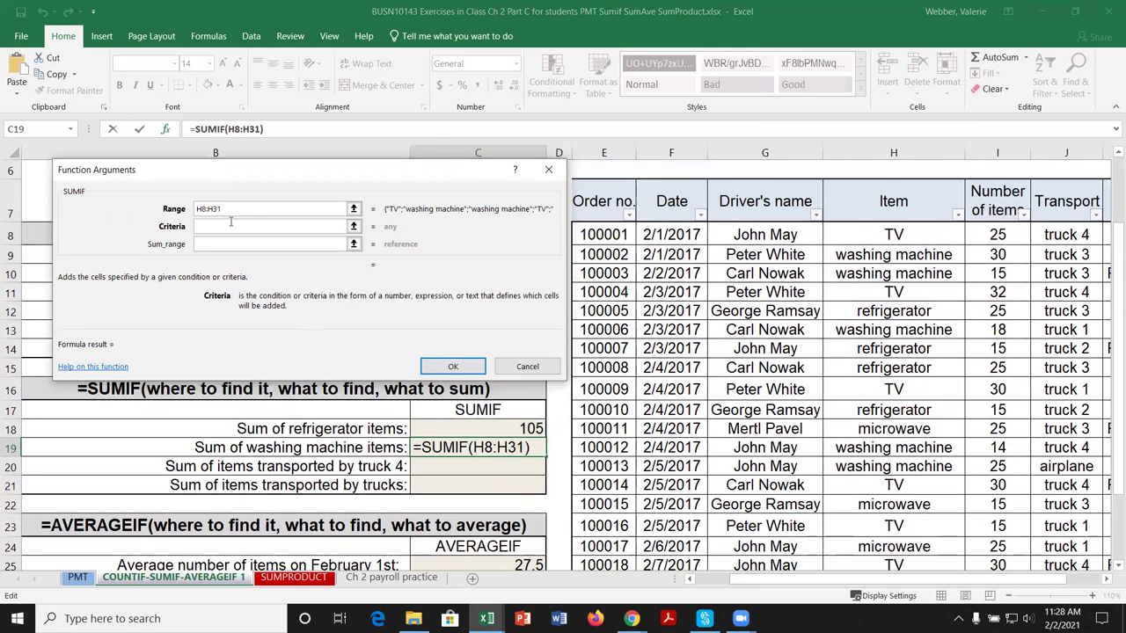
text(washing machine)
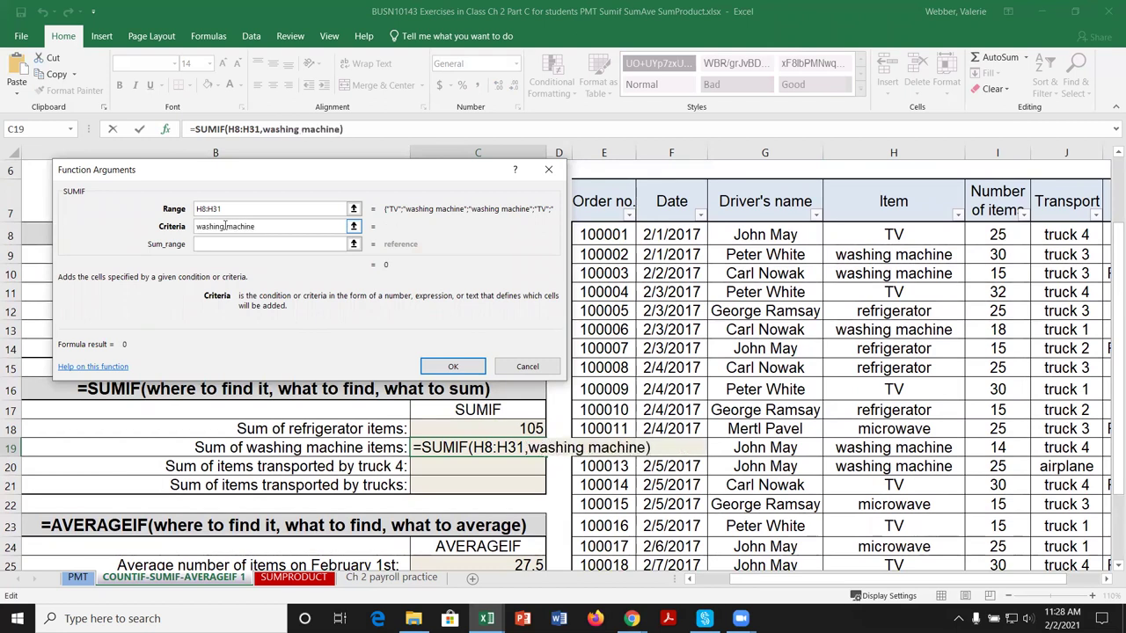
key(Tab)
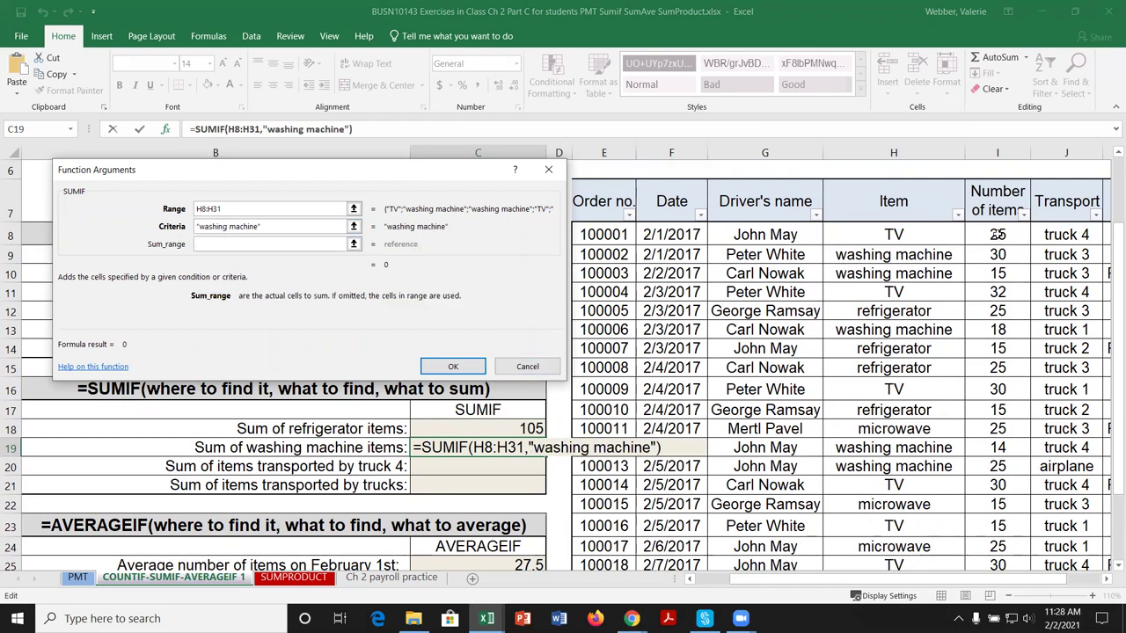
drag(997, 234, 997, 523)
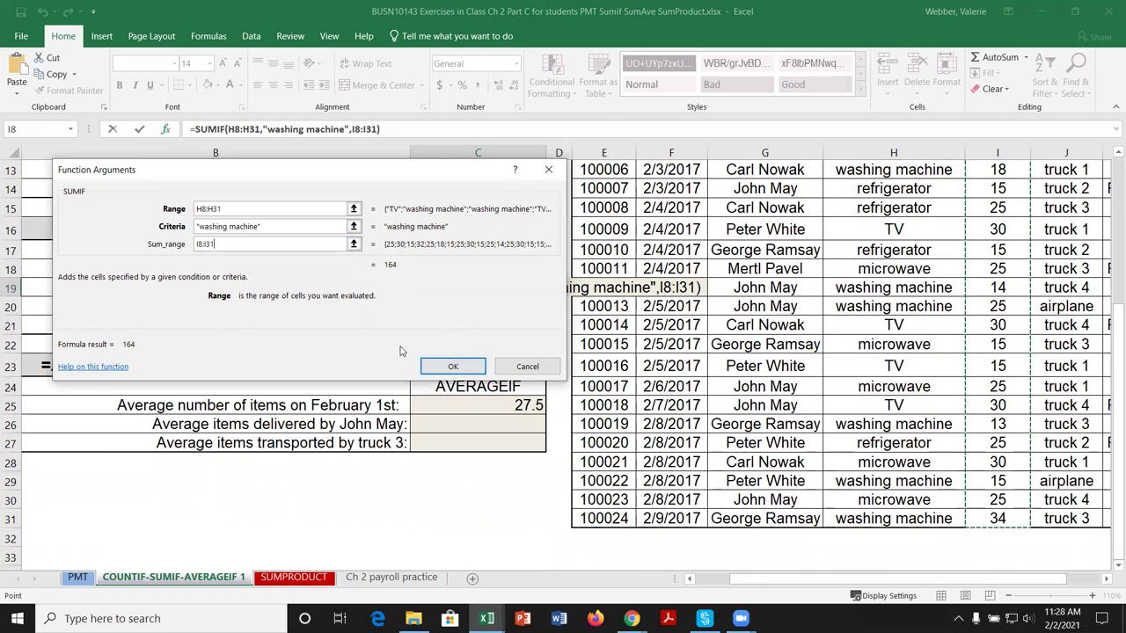
click(435, 364)
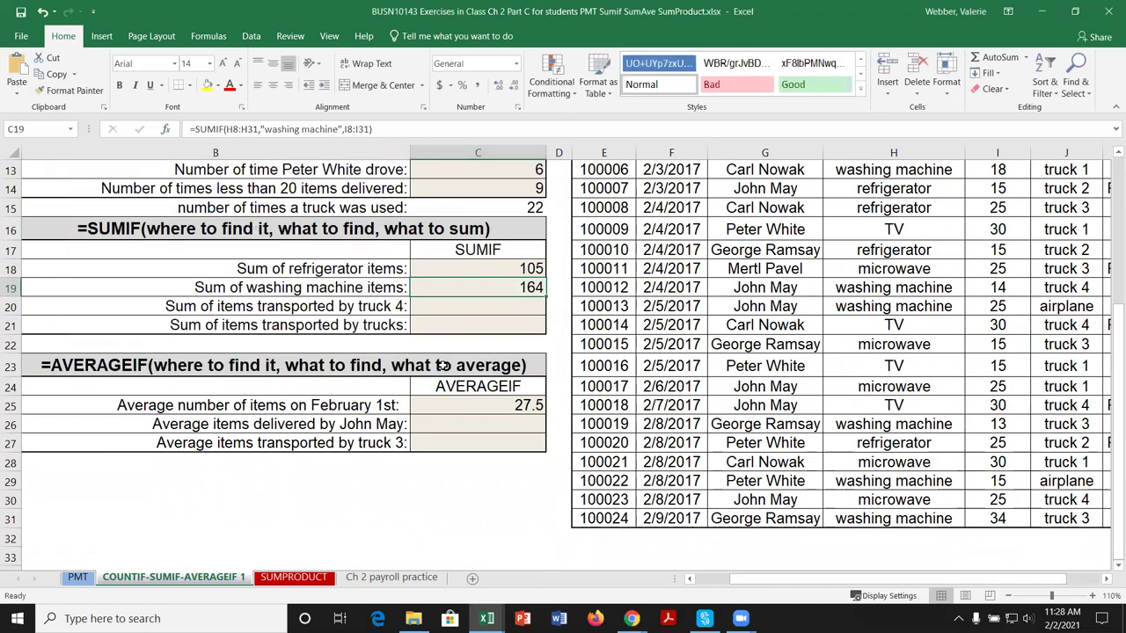
Select C20 and start a SUMIF formula there
click(510, 309)
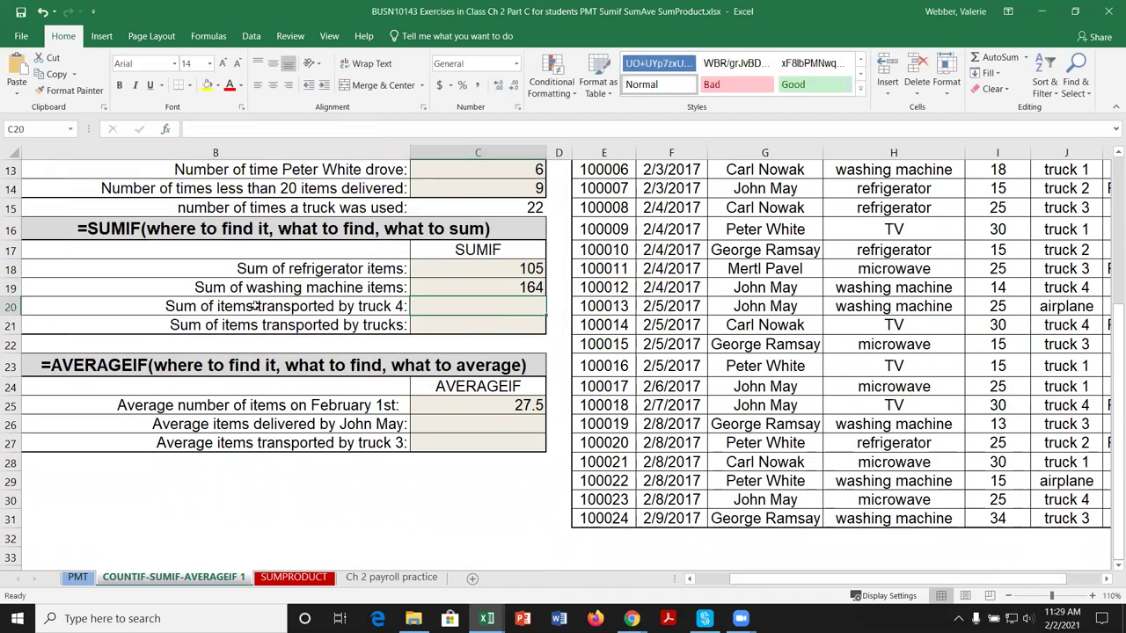
click(258, 132)
text(=)
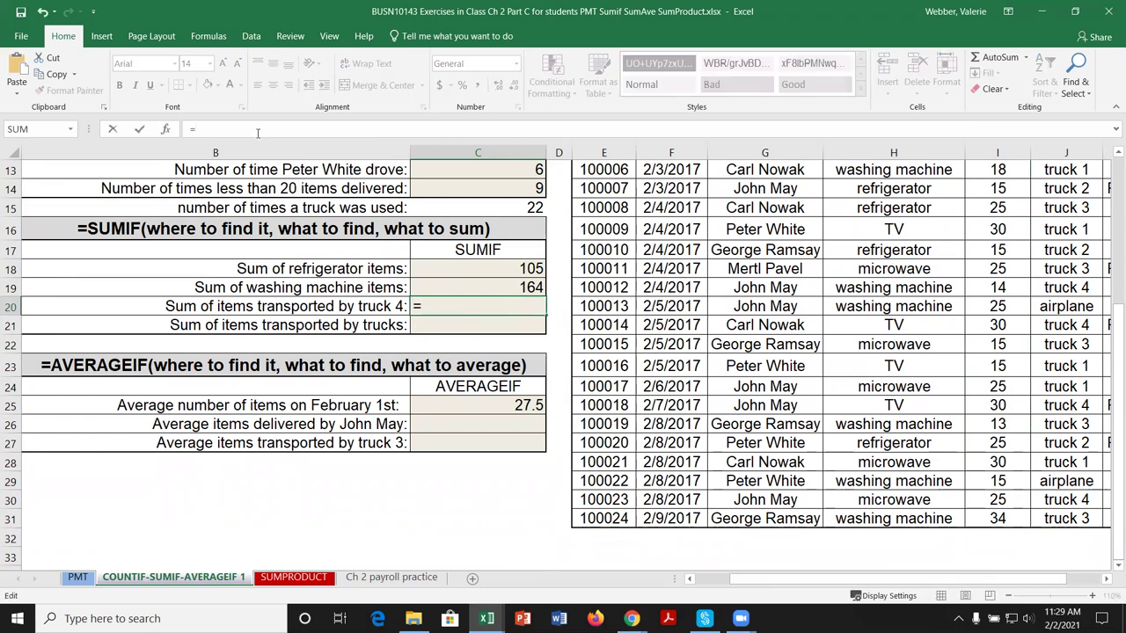
text(sumif)
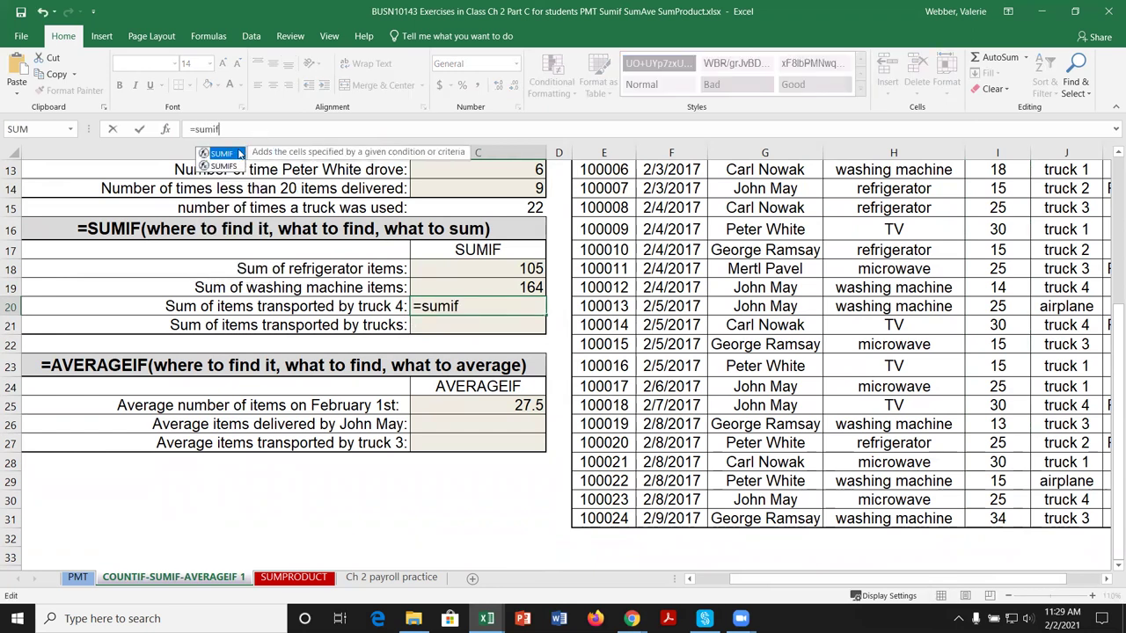
Fill the C20 SUMIF with range J8:J31, criteria "truck 4", sum range I8:I31, totalling 156
double_click(235, 157)
click(167, 129)
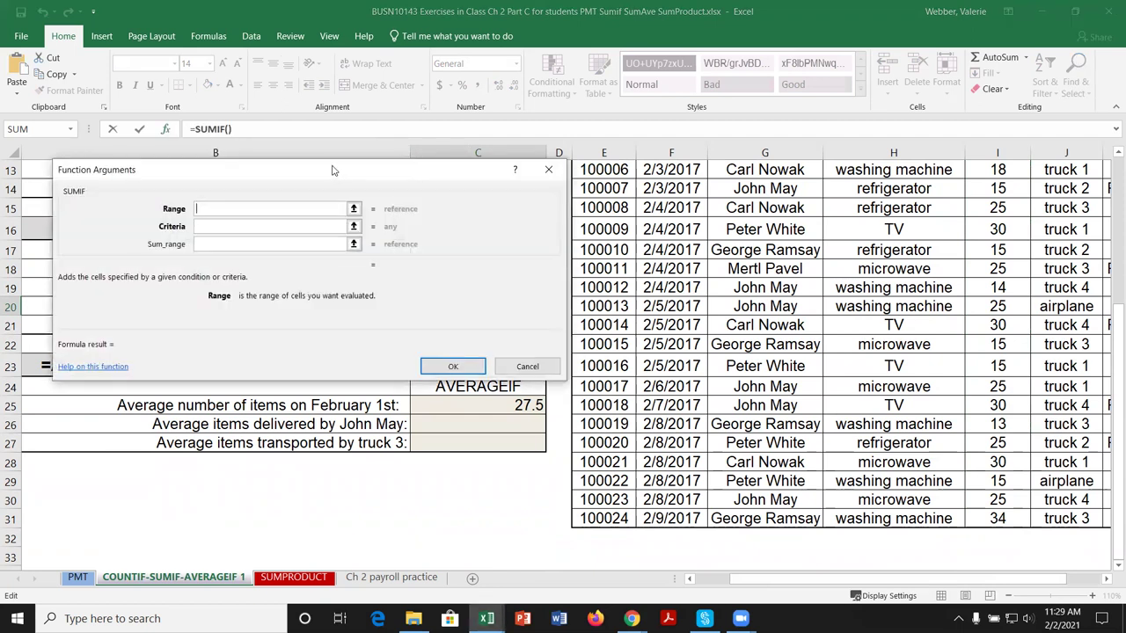
drag(332, 169, 325, 81)
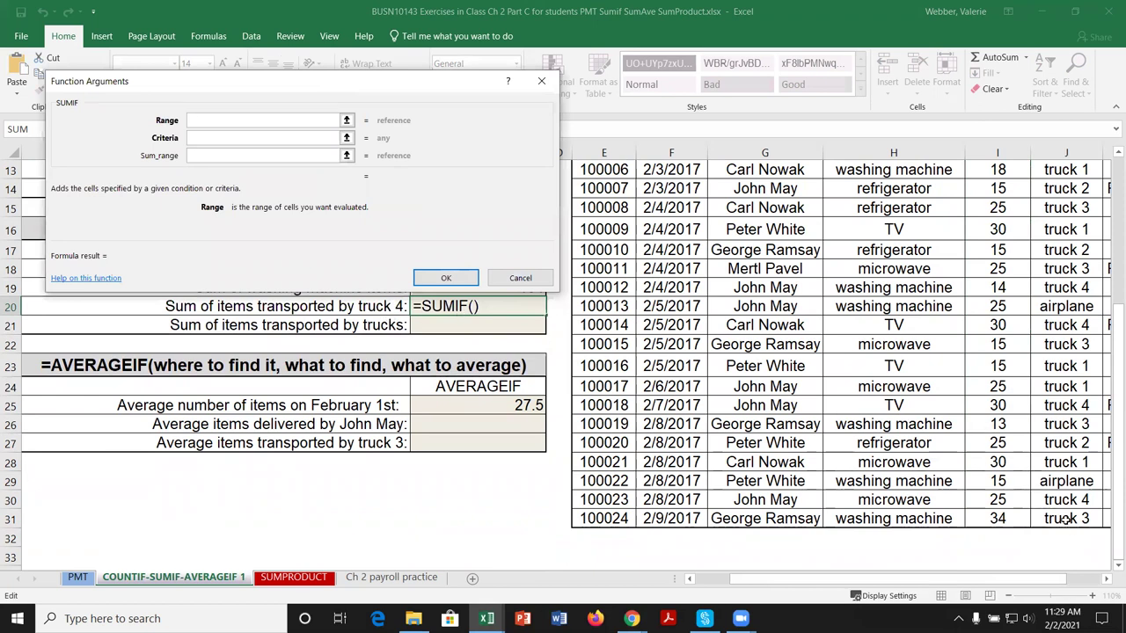
drag(1062, 519, 1063, 230)
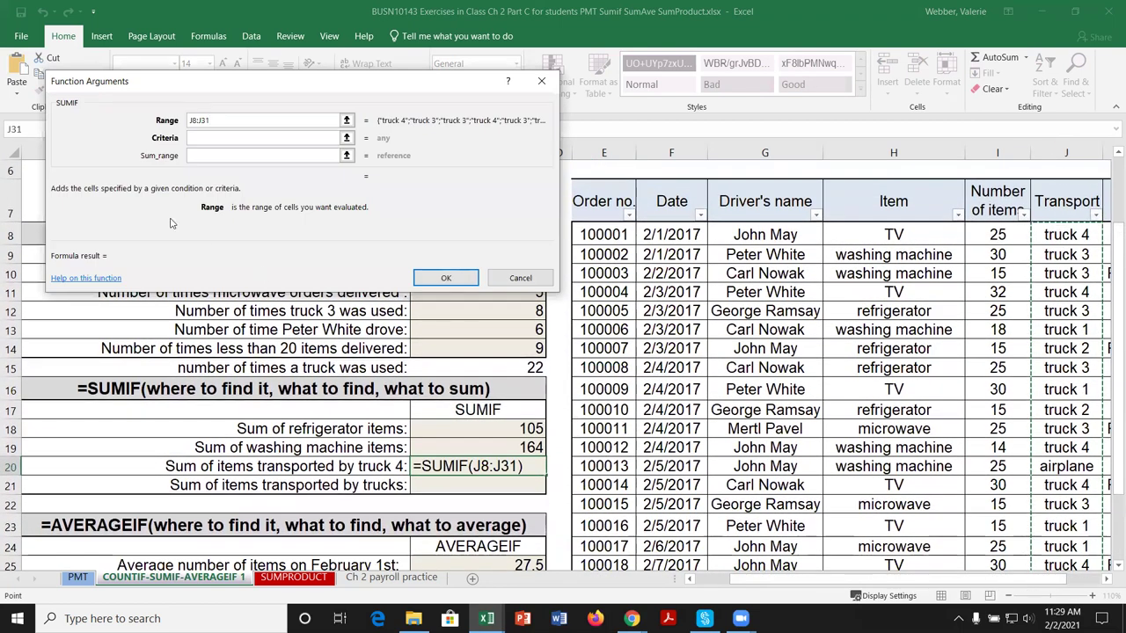
click(208, 136)
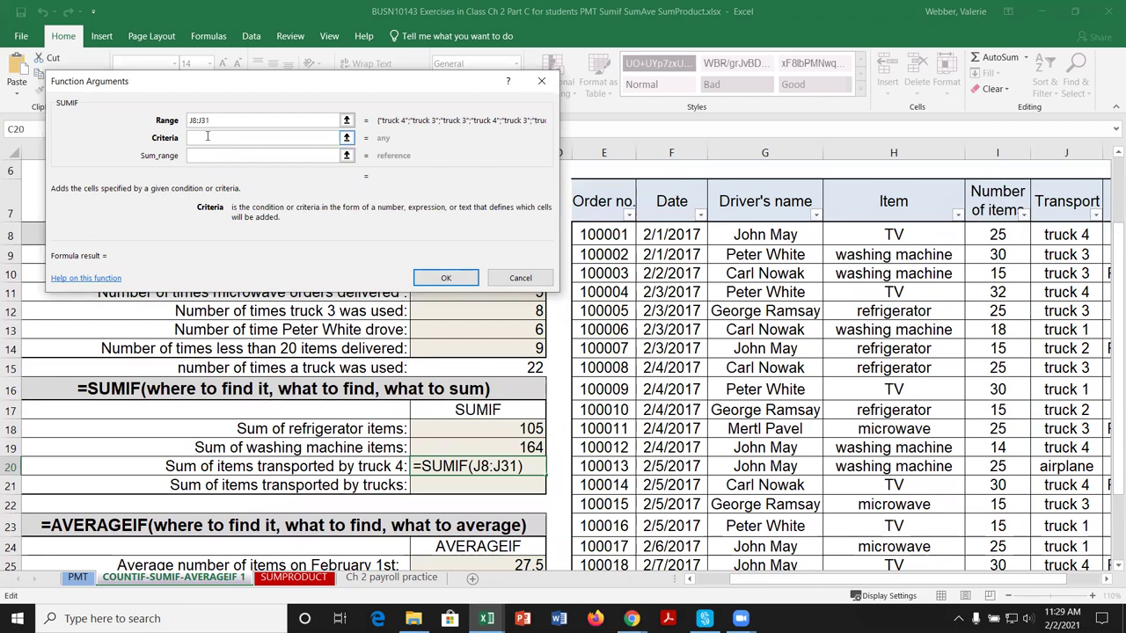
text(truck )
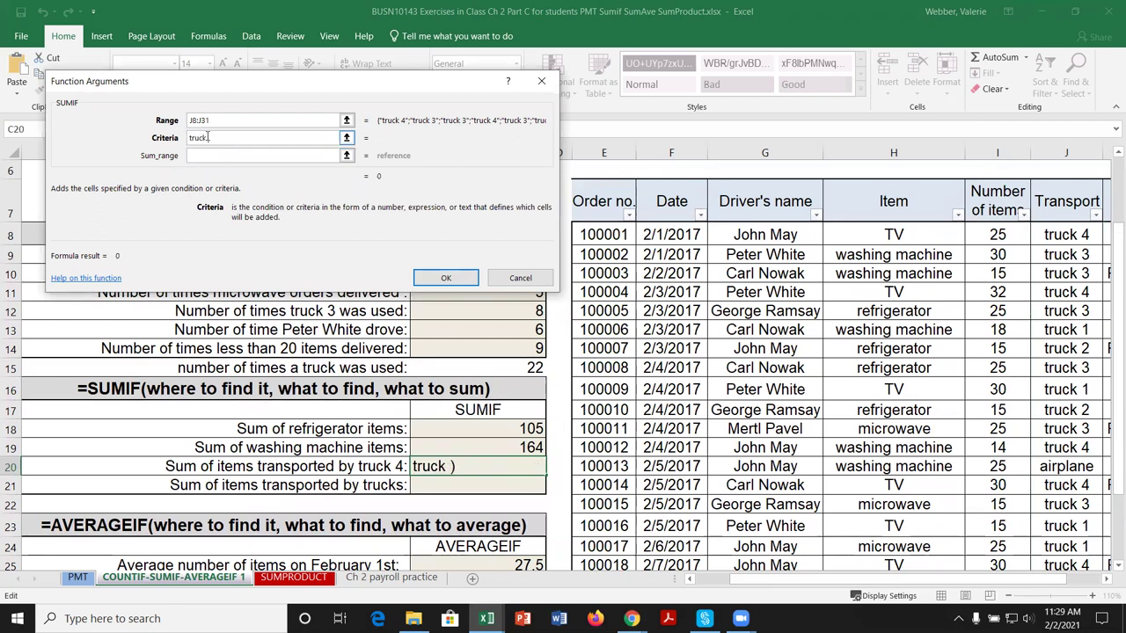
text(4)
key(Tab)
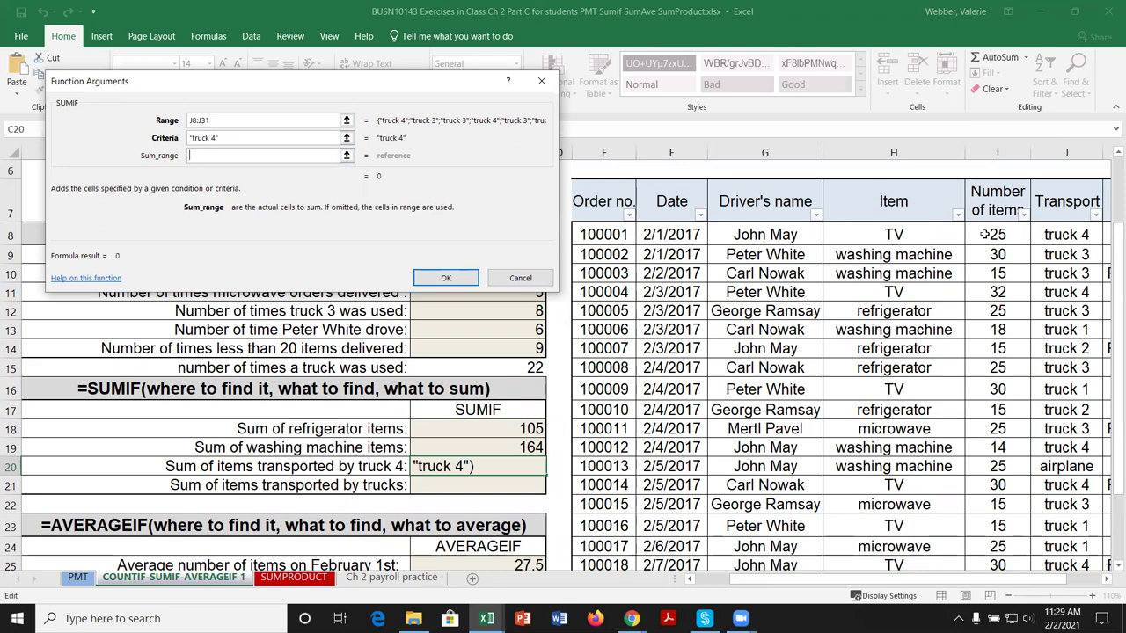
drag(1002, 234, 978, 532)
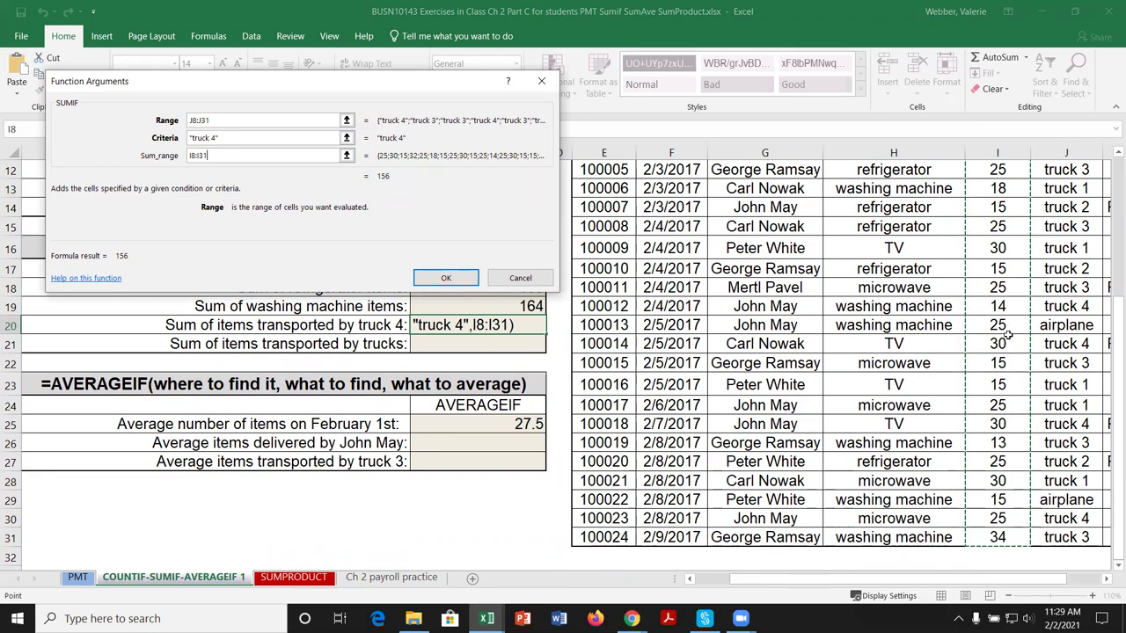
click(445, 278)
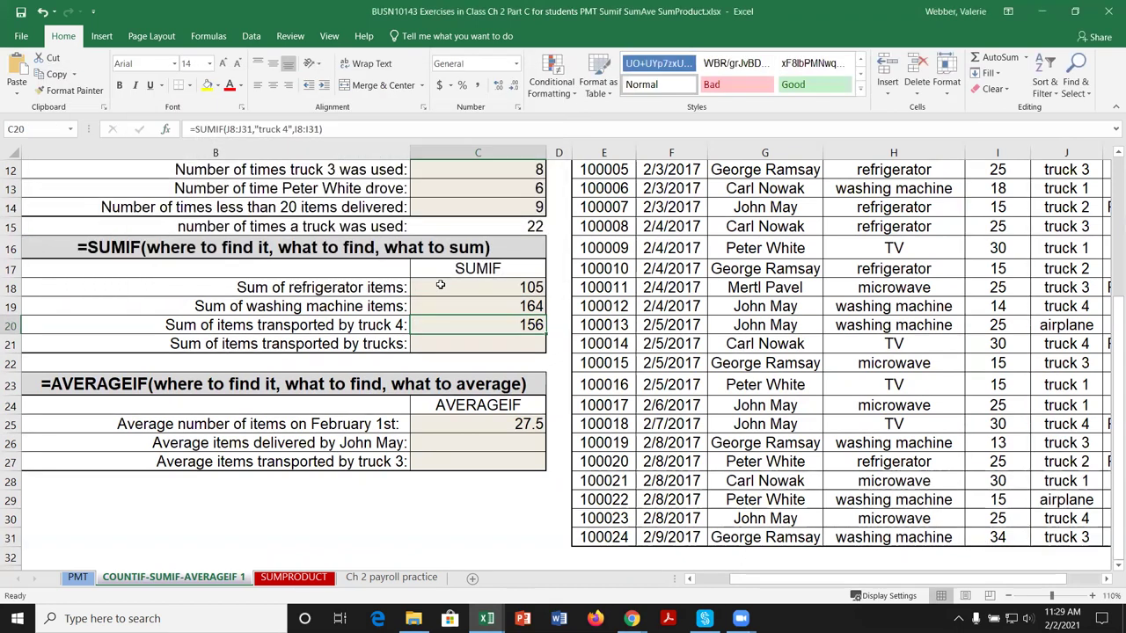
click(518, 345)
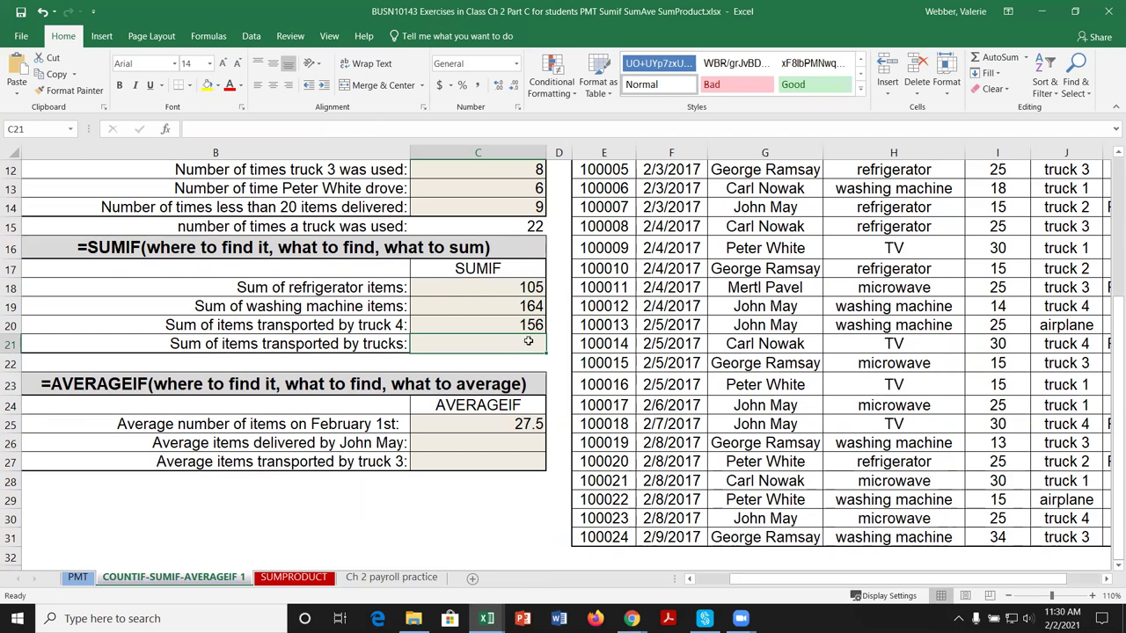
Enter =SUMIF(J8:J31,"truck *",I8:I31) in C21, totalling 511 truck-transported items
text(=sumif)
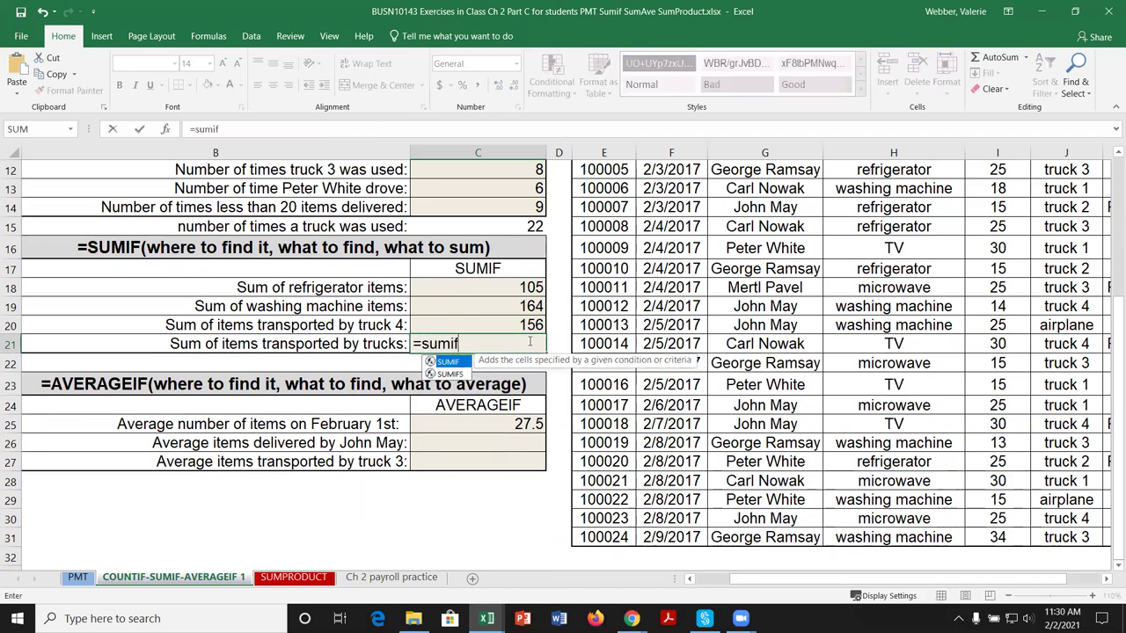
double_click(446, 362)
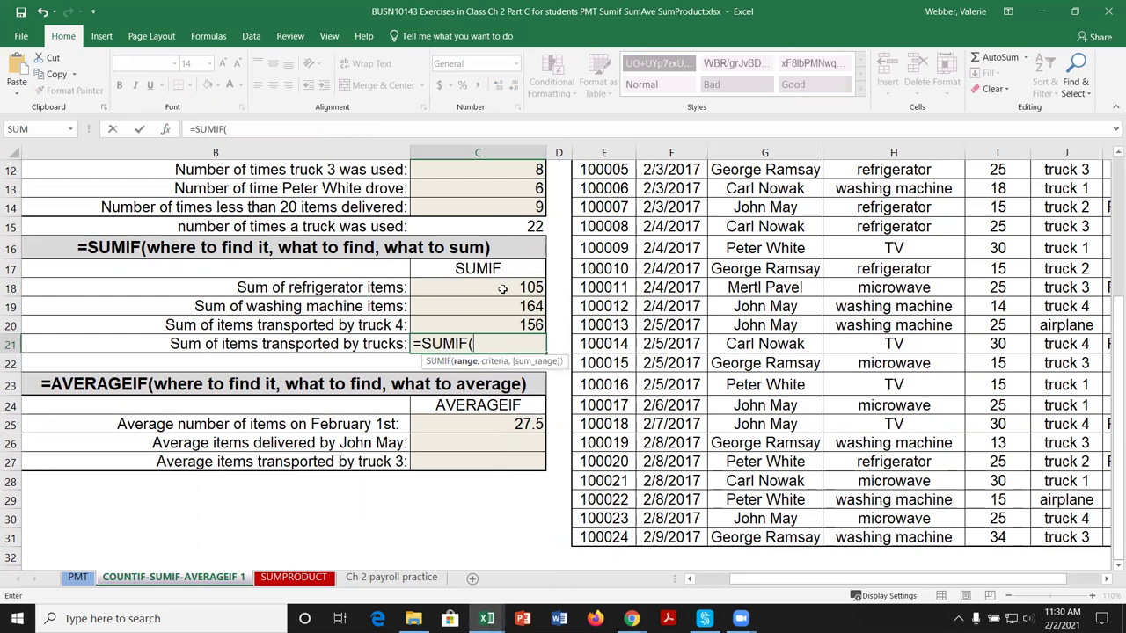
click(166, 130)
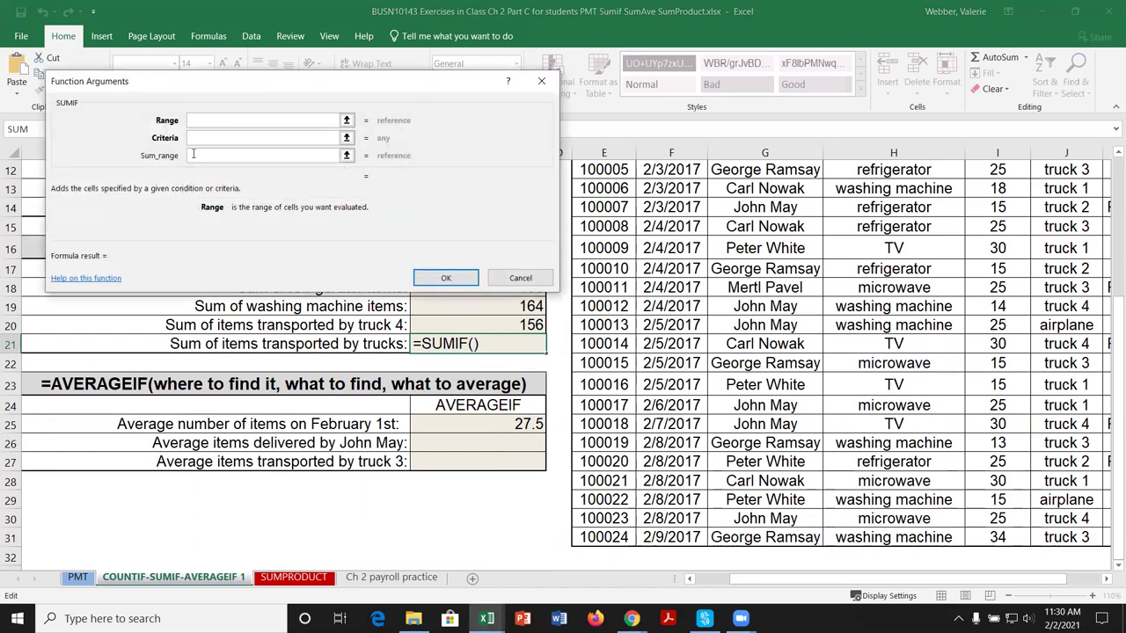
click(1066, 536)
drag(1067, 532, 1083, 231)
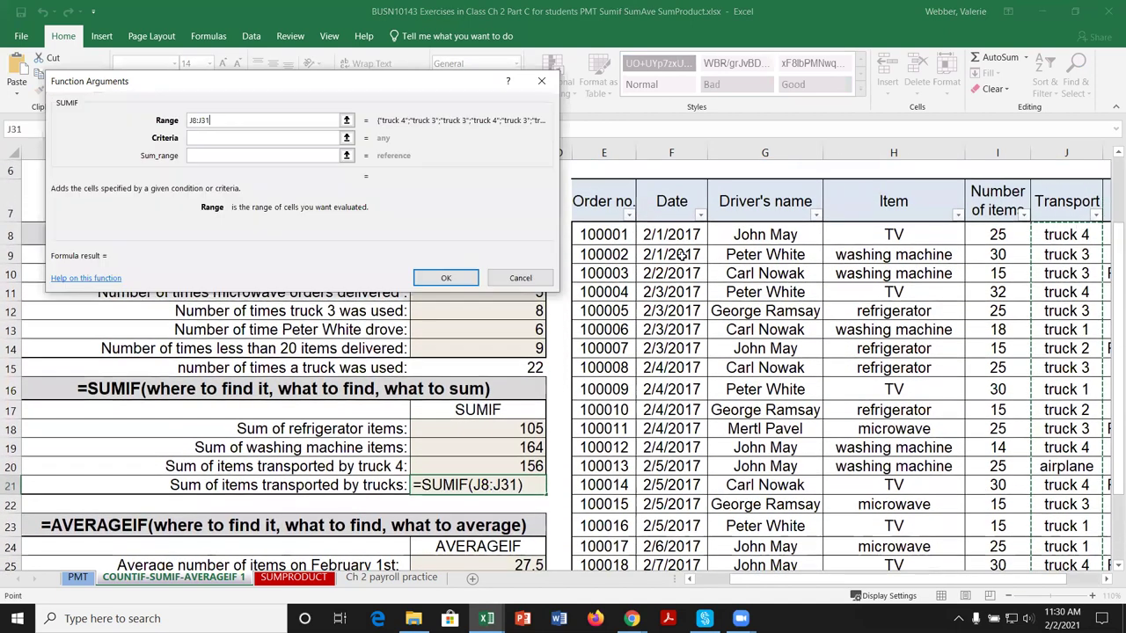
click(268, 138)
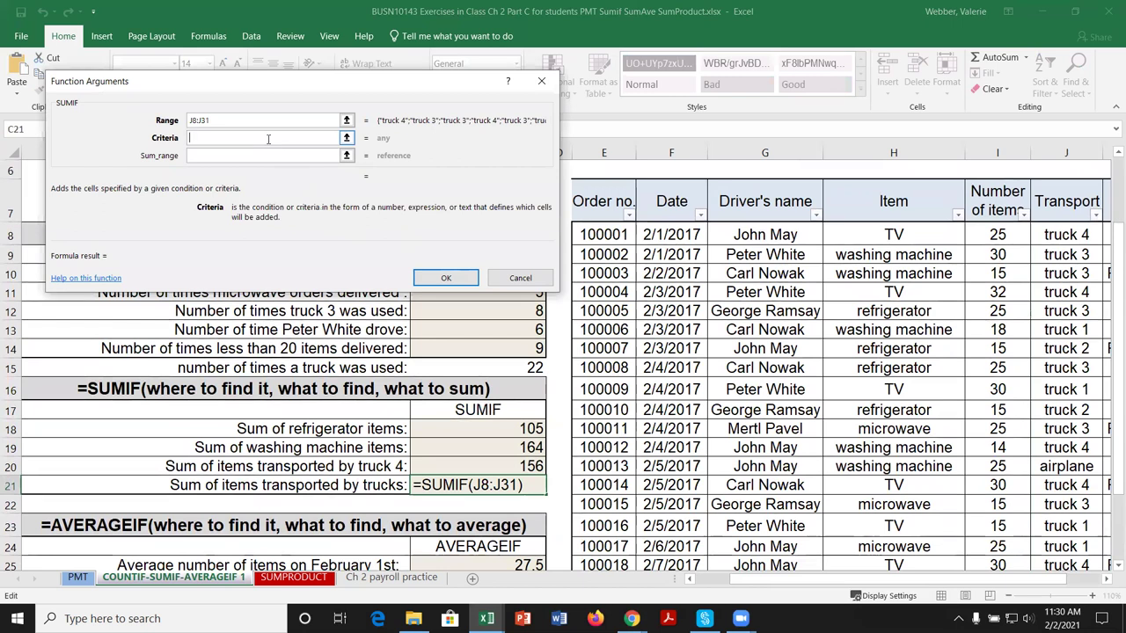
text(truck *)
click(233, 156)
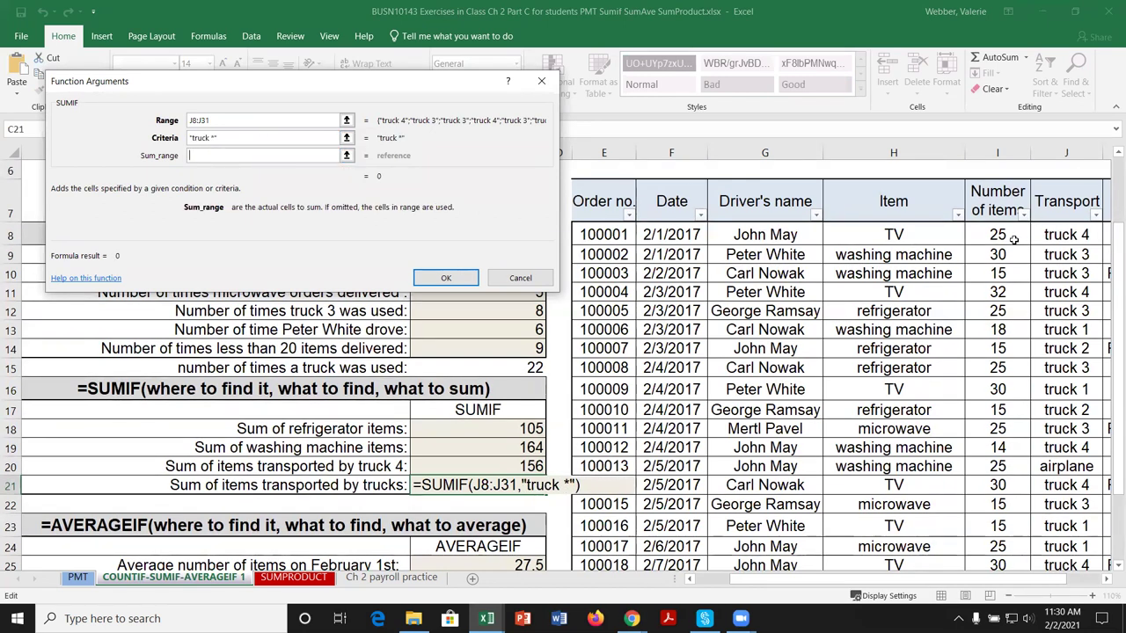
drag(1002, 234, 999, 534)
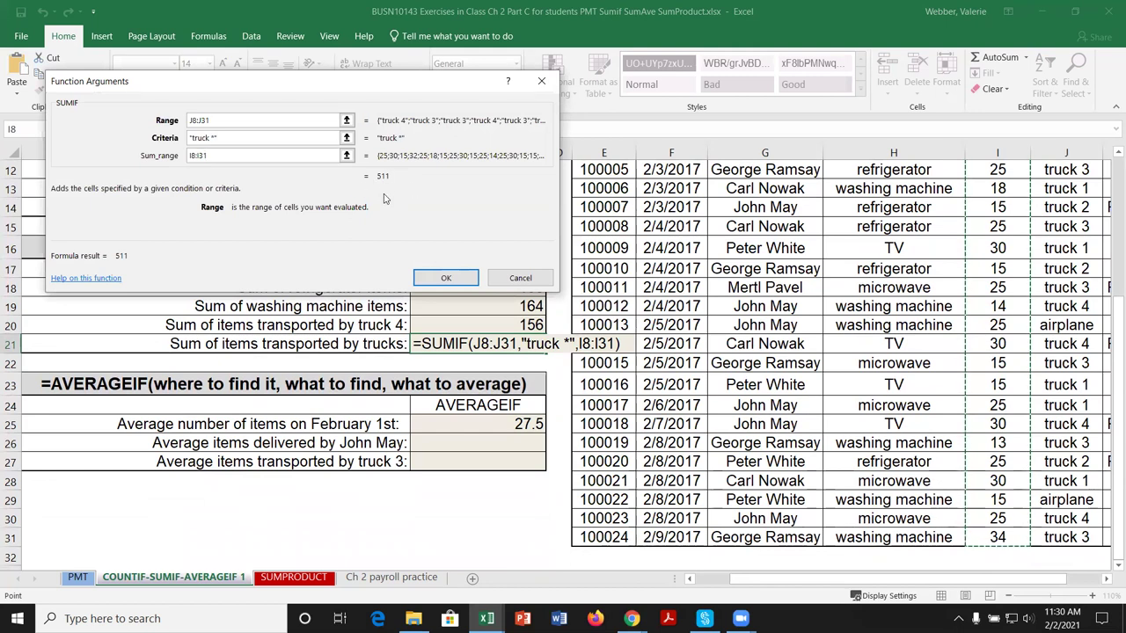
click(448, 277)
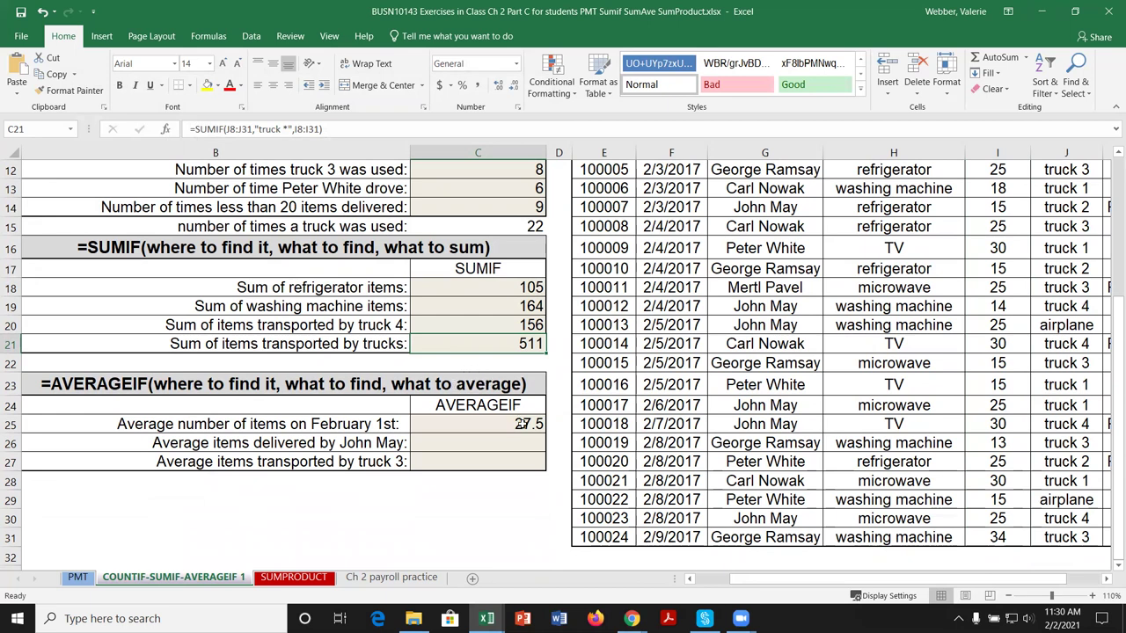
click(522, 424)
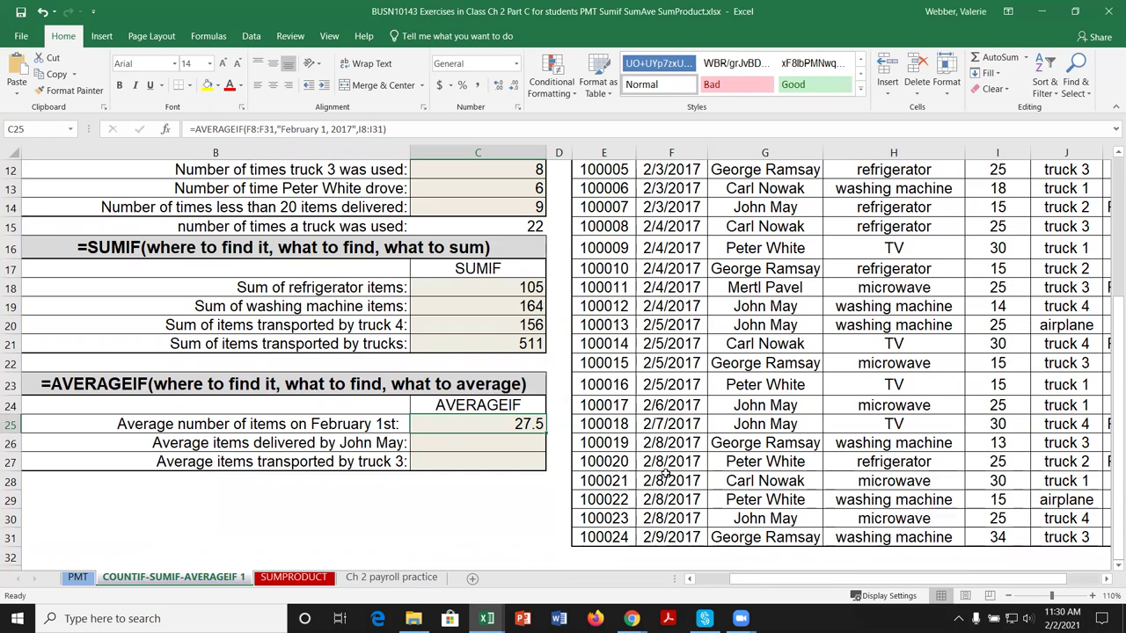
scroll(666, 472, up, 3)
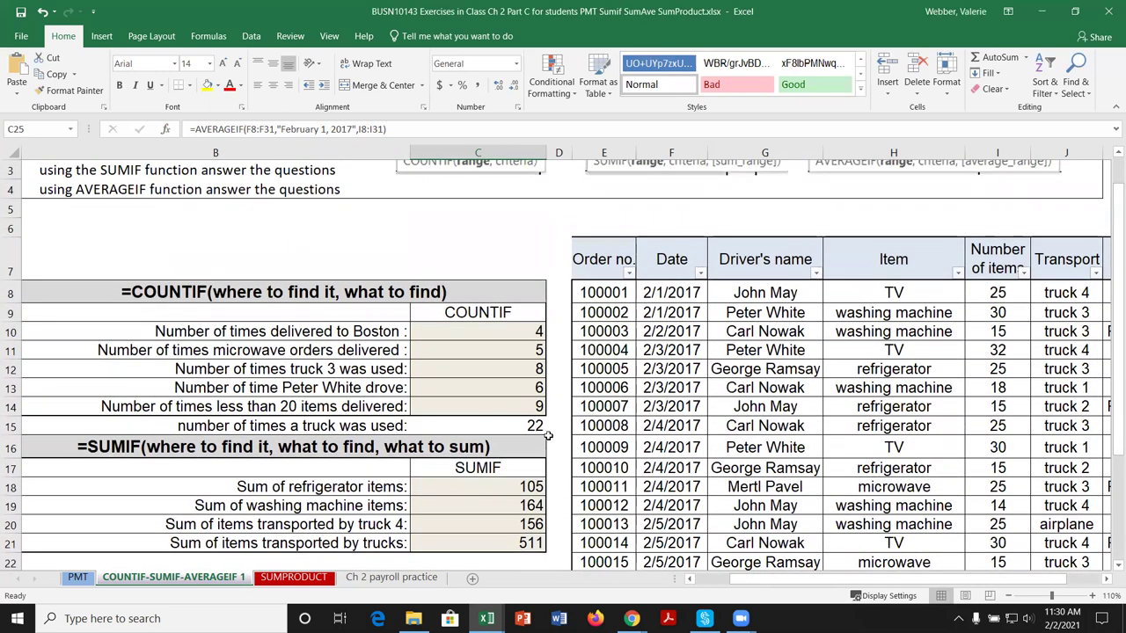
scroll(546, 435, down, 2)
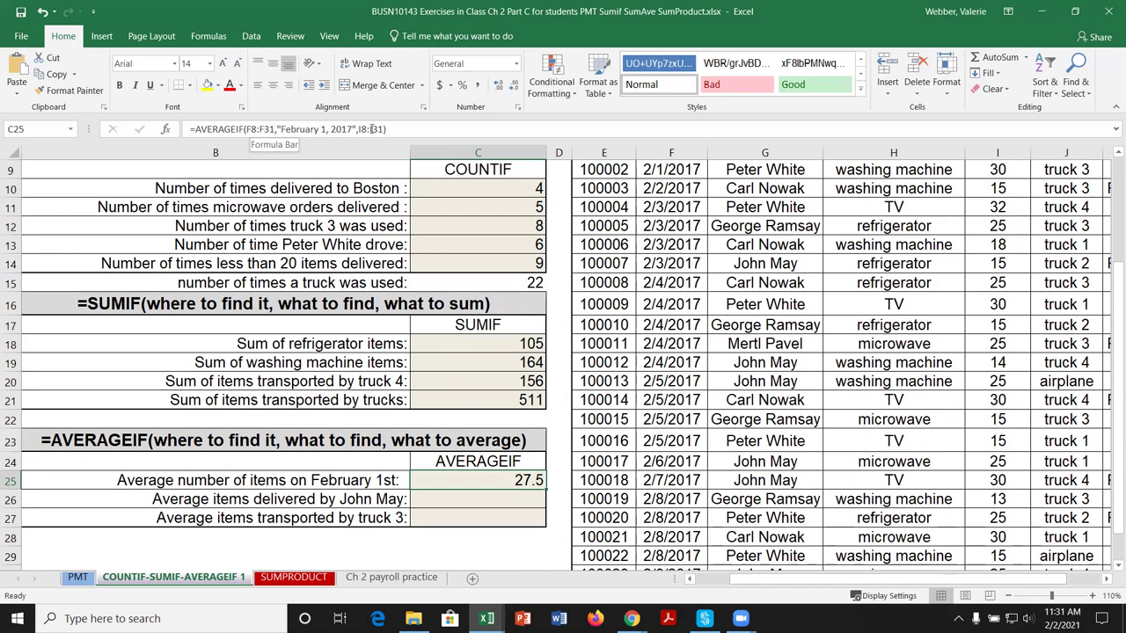
click(514, 497)
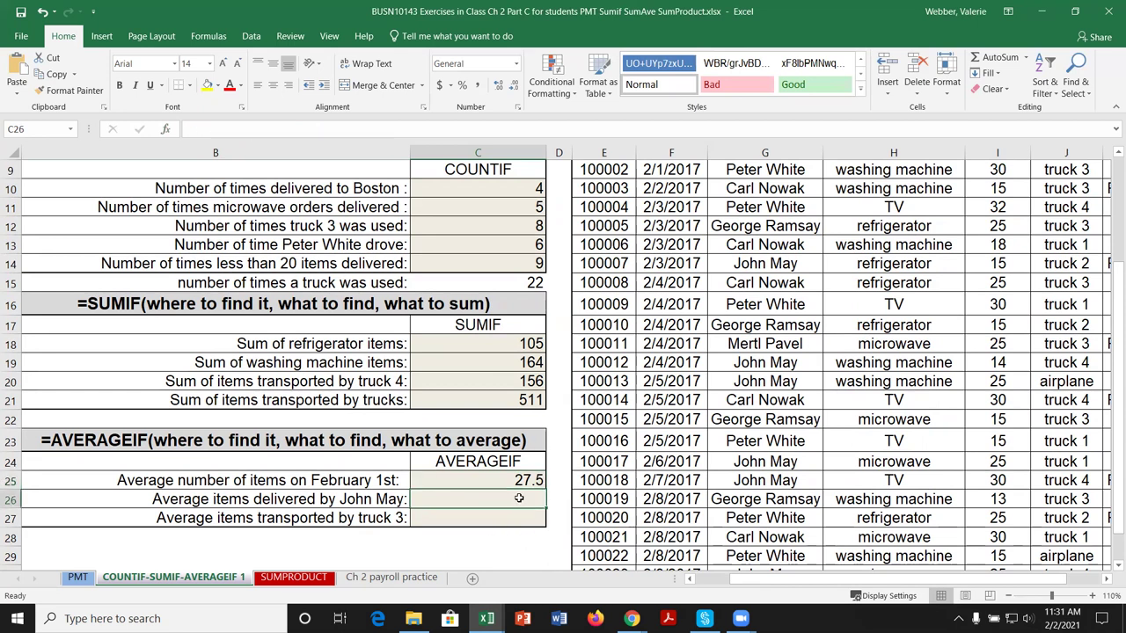
Build an AVERAGEIF in C26 over range G8:G31 with the driver's name as criteria, averaging I8:I31
text(=aver)
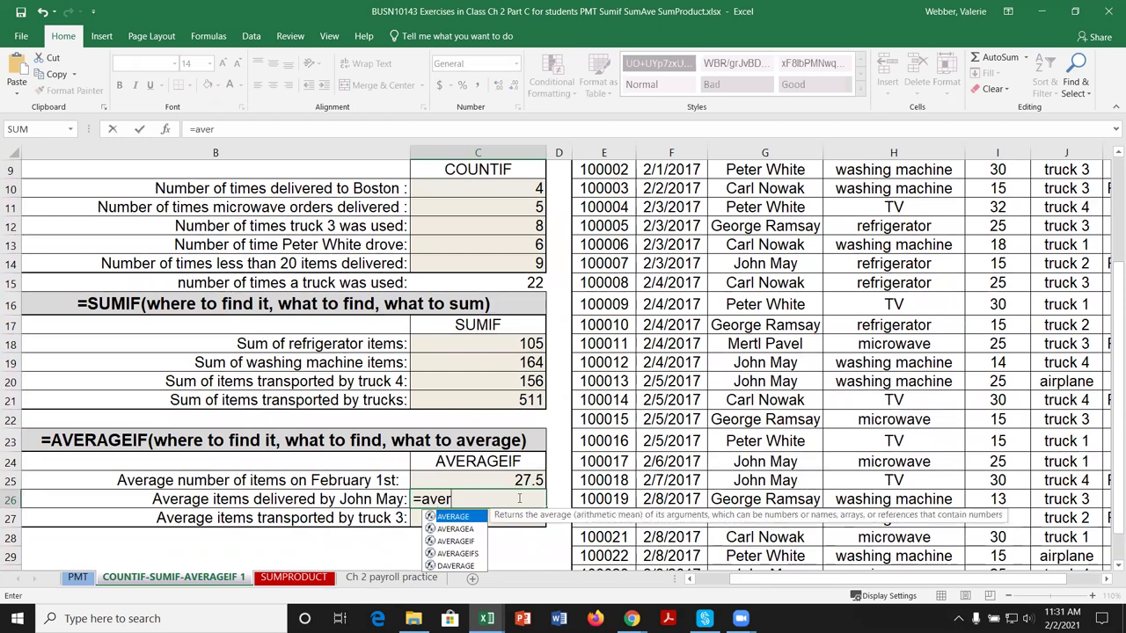
text(ageif)
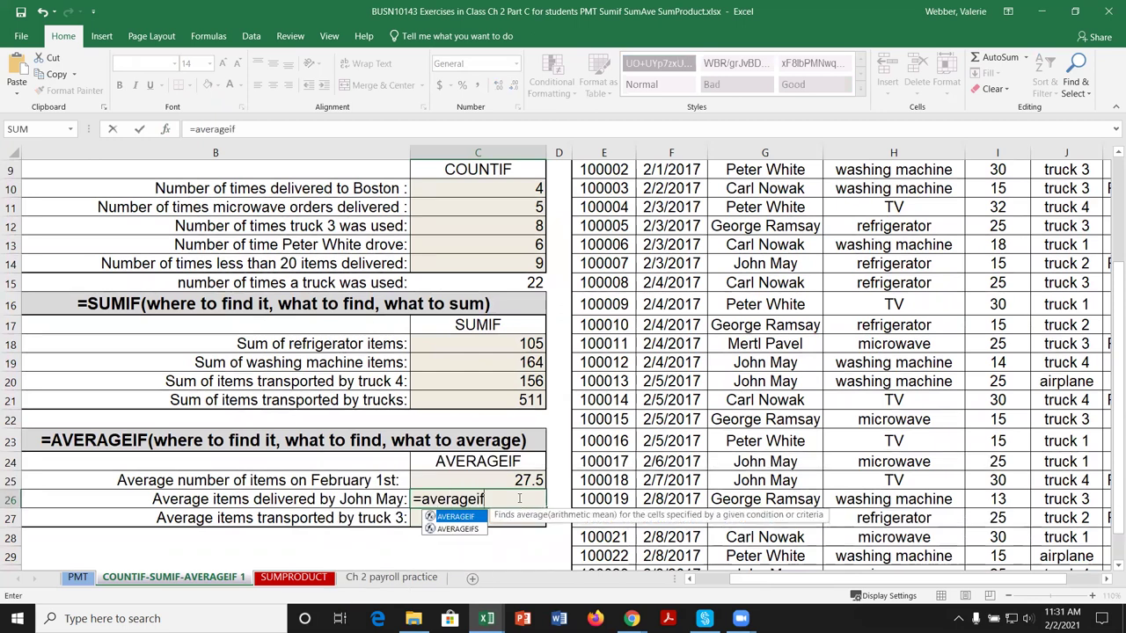
double_click(457, 516)
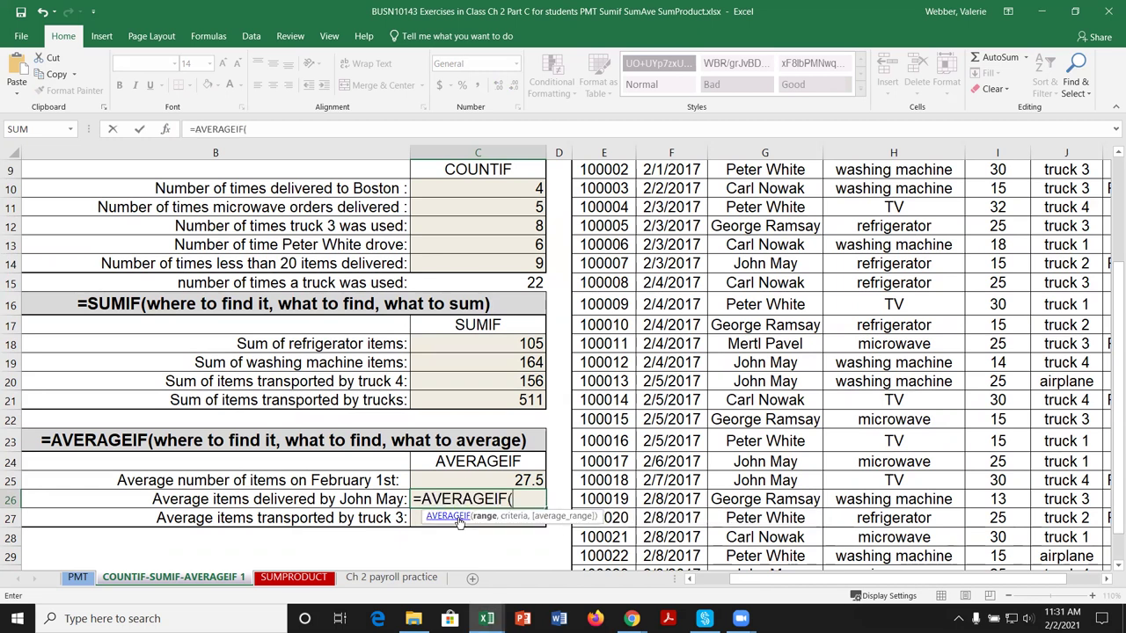
click(167, 131)
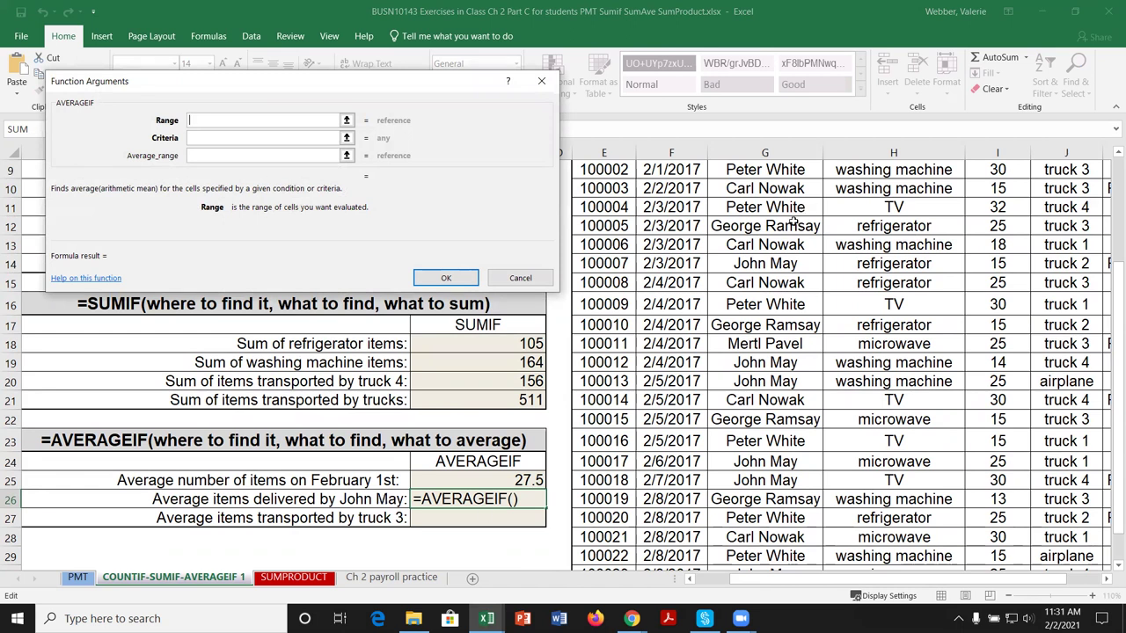
scroll(793, 222, up, 2)
drag(773, 294, 774, 563)
click(243, 137)
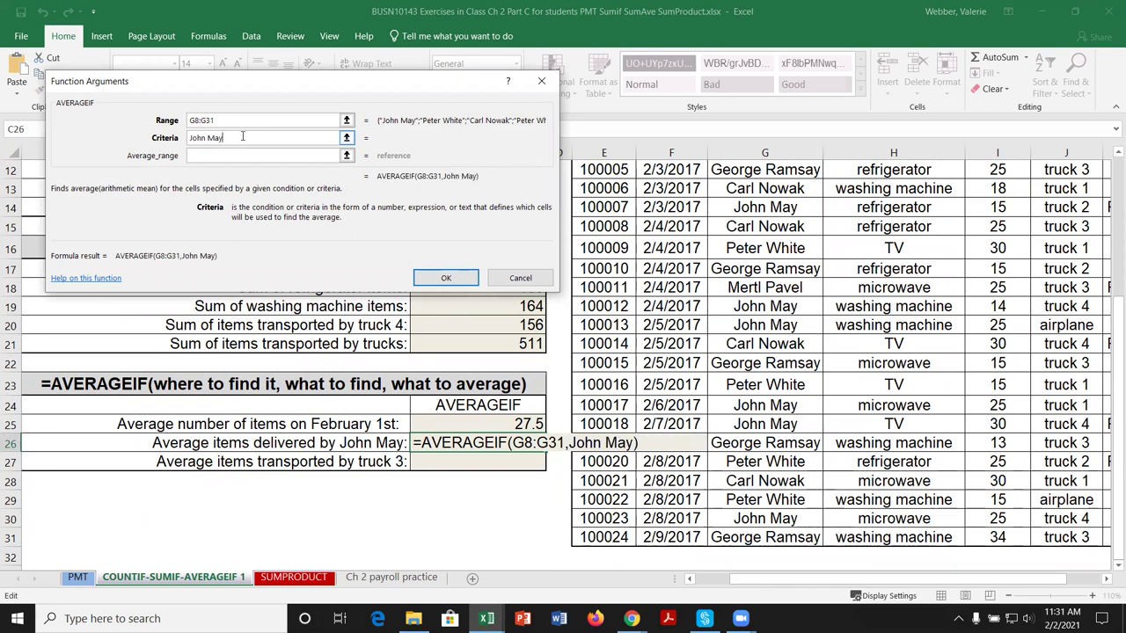
key(Tab)
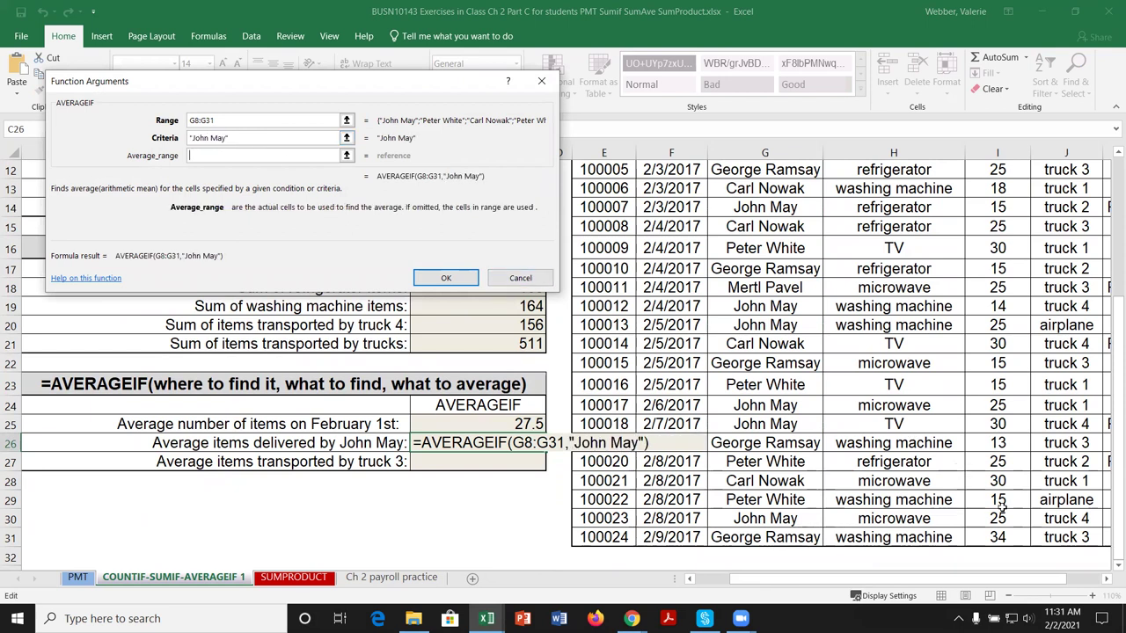
drag(1005, 537, 1017, 161)
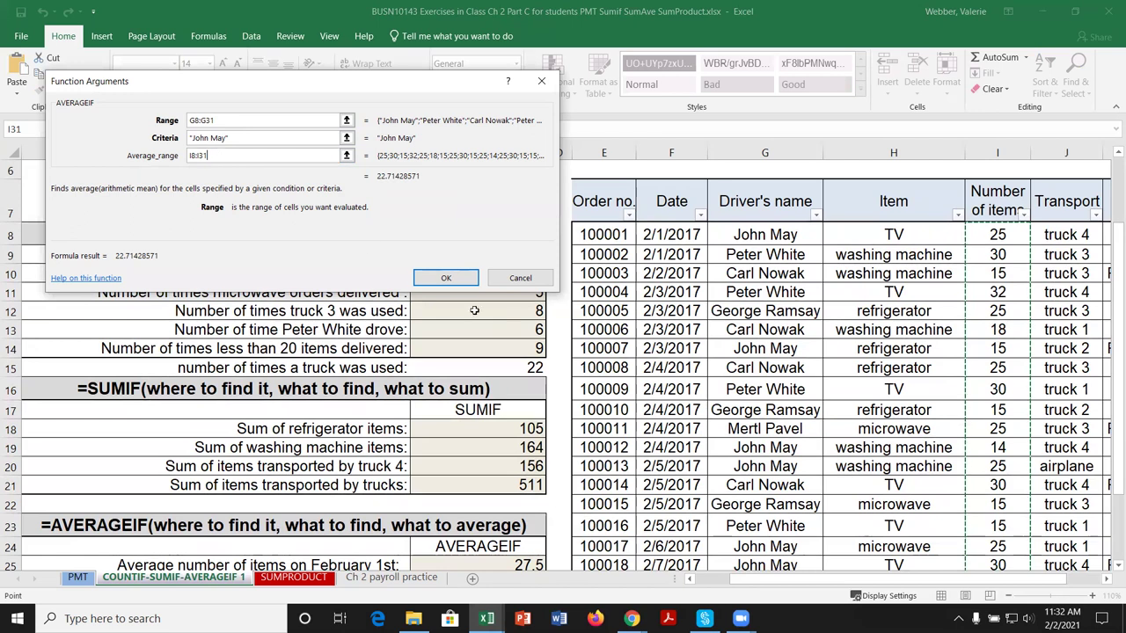
click(446, 278)
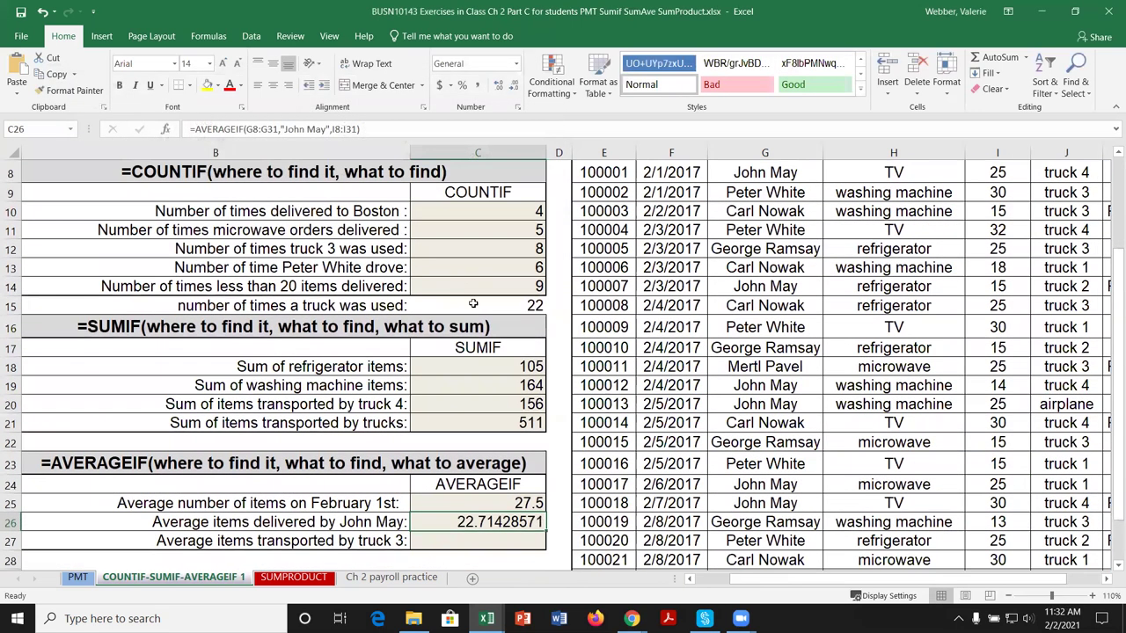
Reduce C26 to one decimal place so it shows 22.7
click(515, 87)
click(514, 87)
click(515, 87)
click(515, 87)
click(514, 87)
click(515, 87)
click(514, 87)
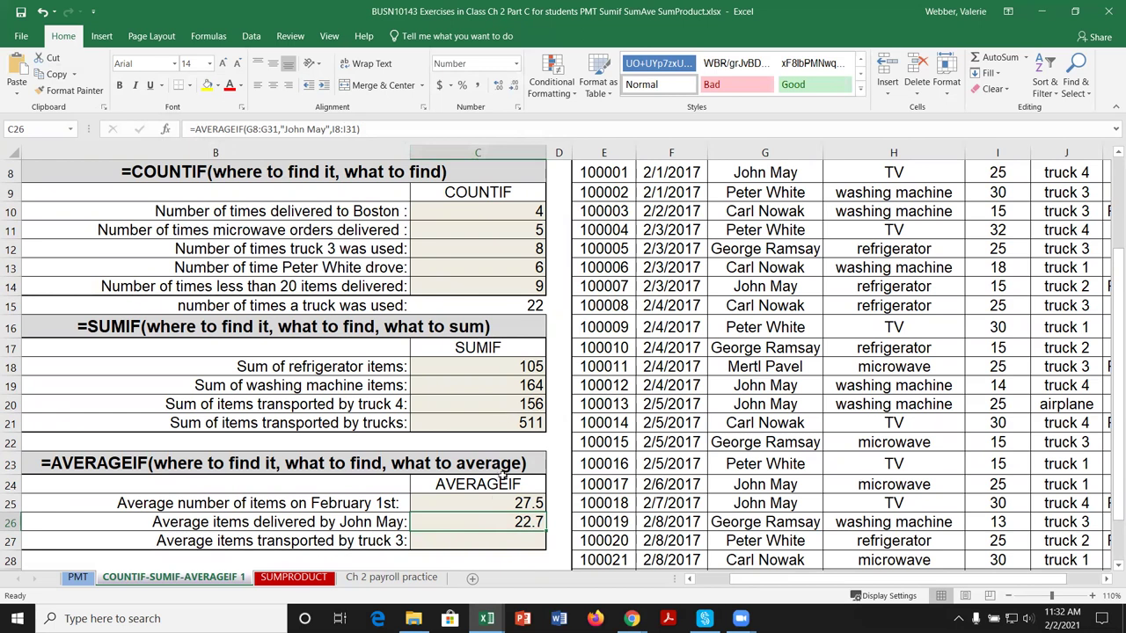
click(509, 543)
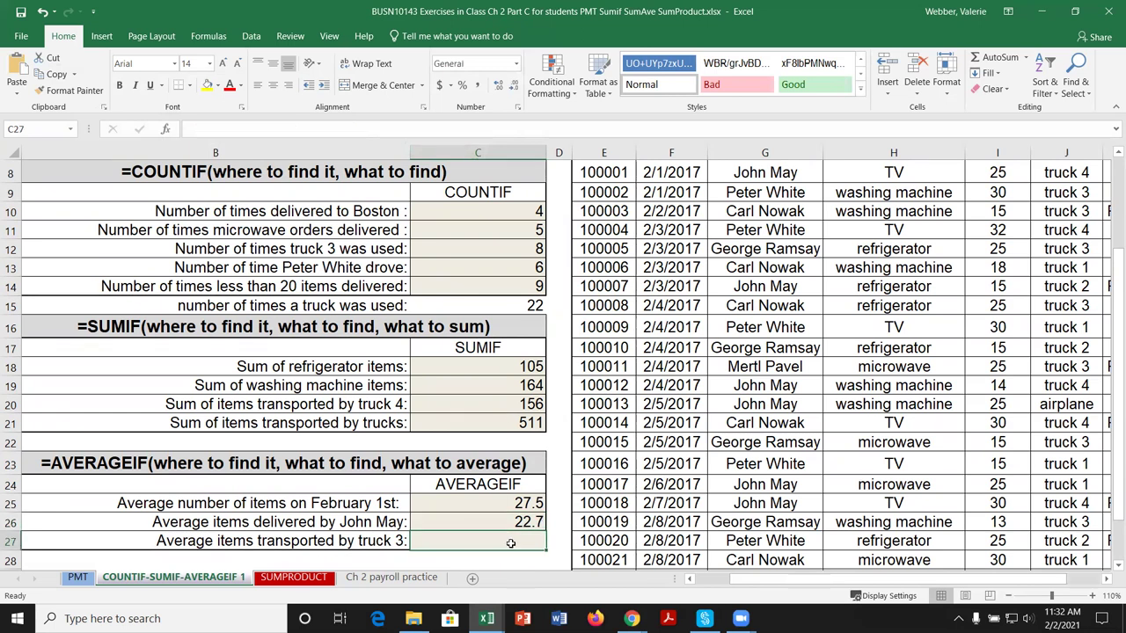
Enter an AVERAGEIF in C27 averaging I8:I31 where J8:J31 is "truck 3", giving 22.75
text(=aver)
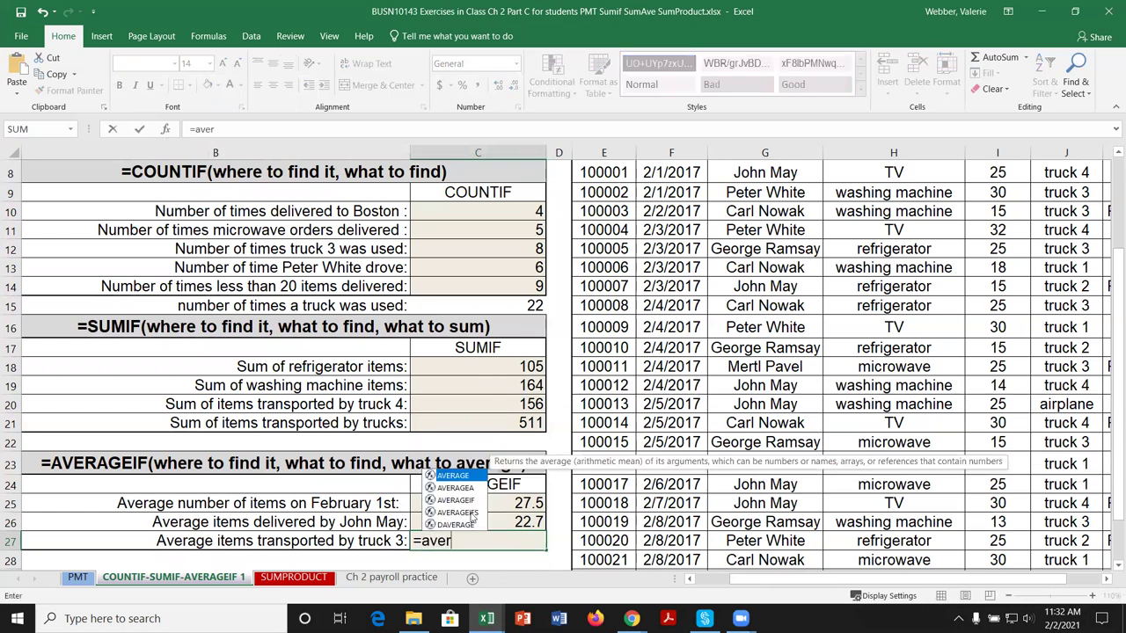
double_click(461, 500)
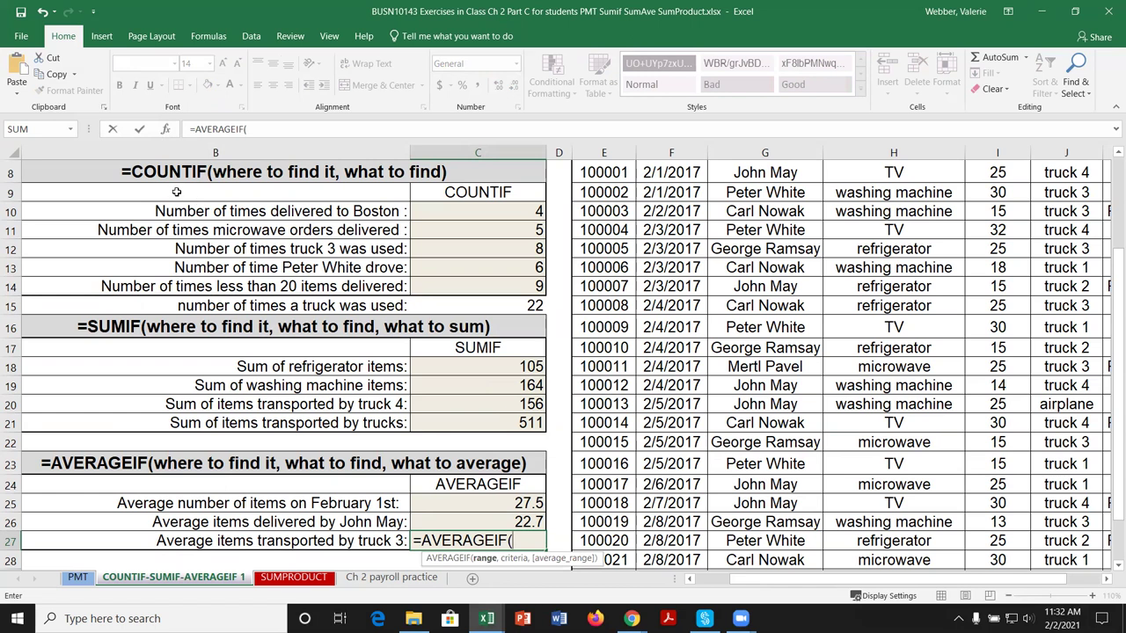
click(167, 131)
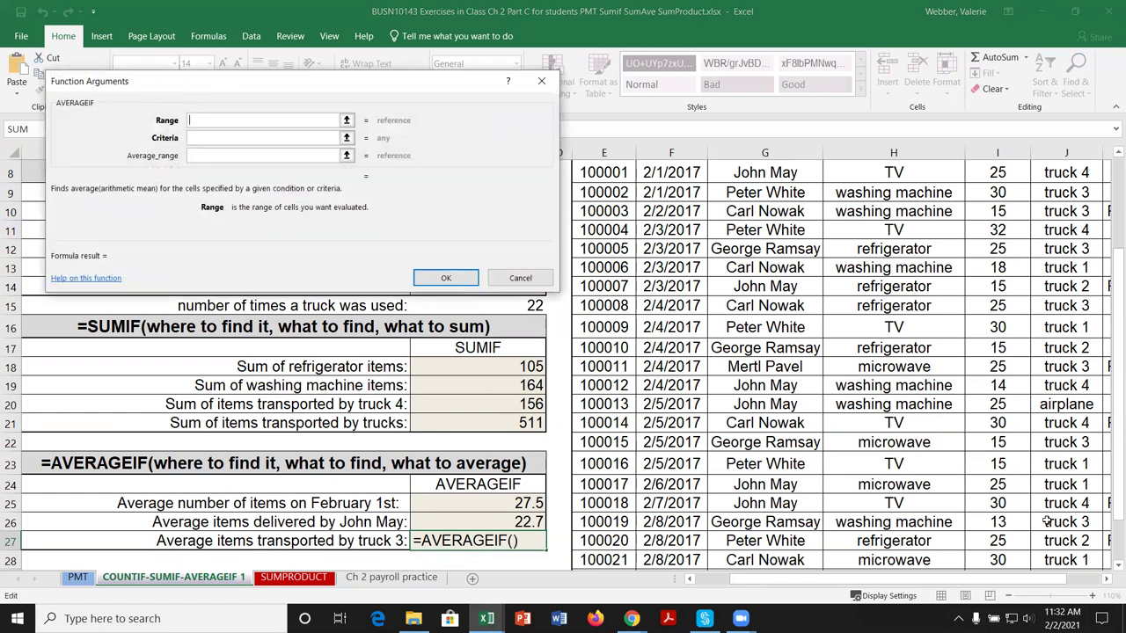
scroll(1091, 216, up, 2)
drag(1066, 313, 1068, 519)
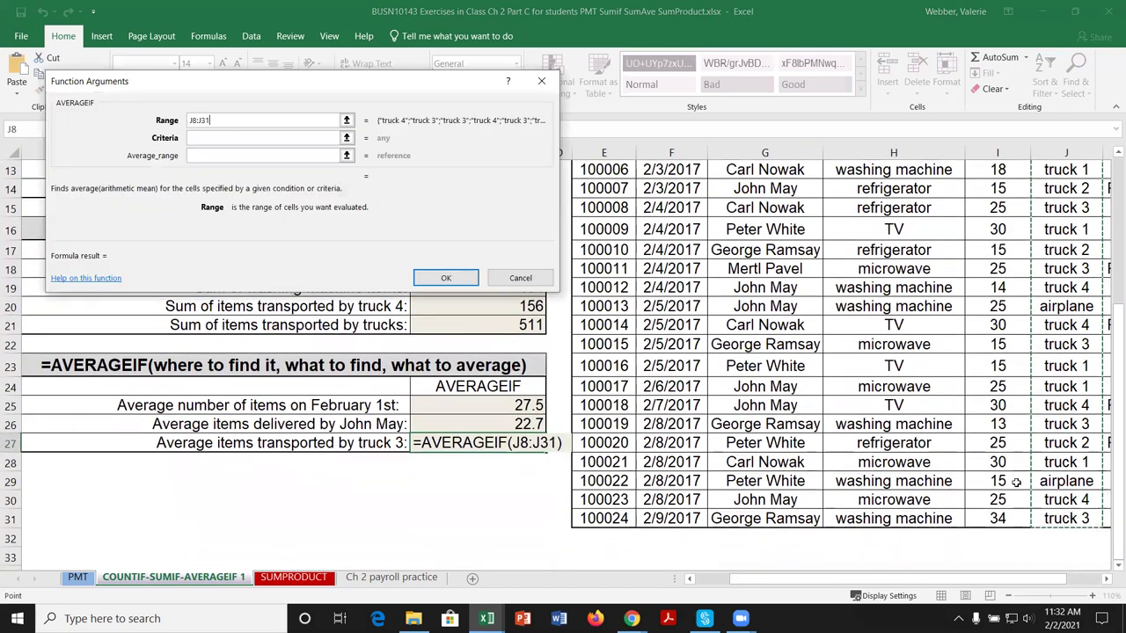
click(209, 136)
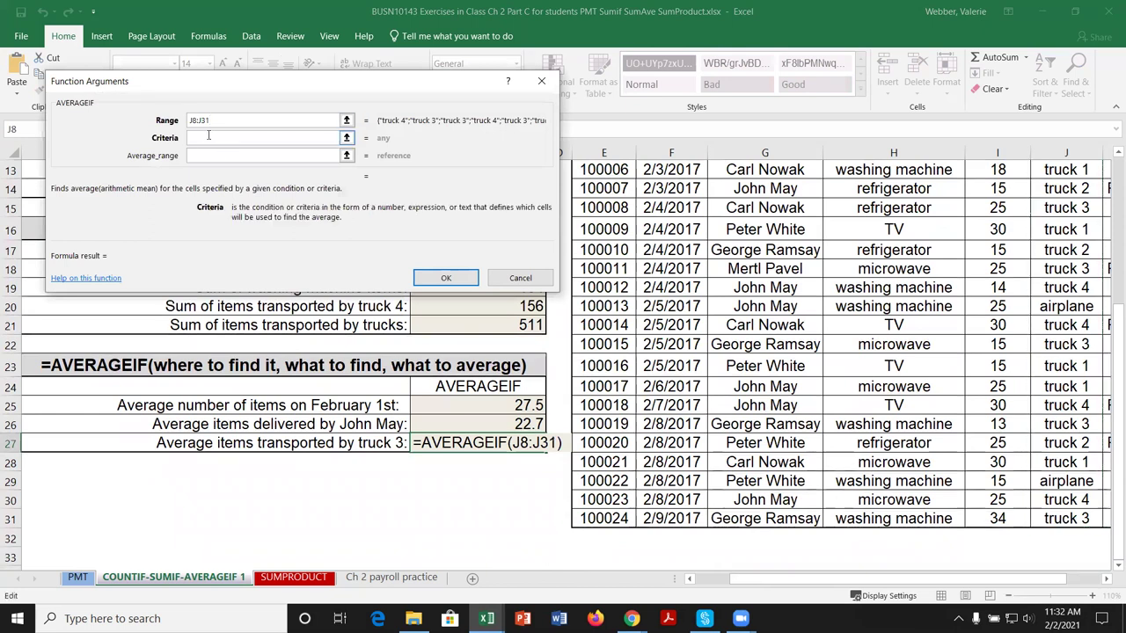
text(truck 3)
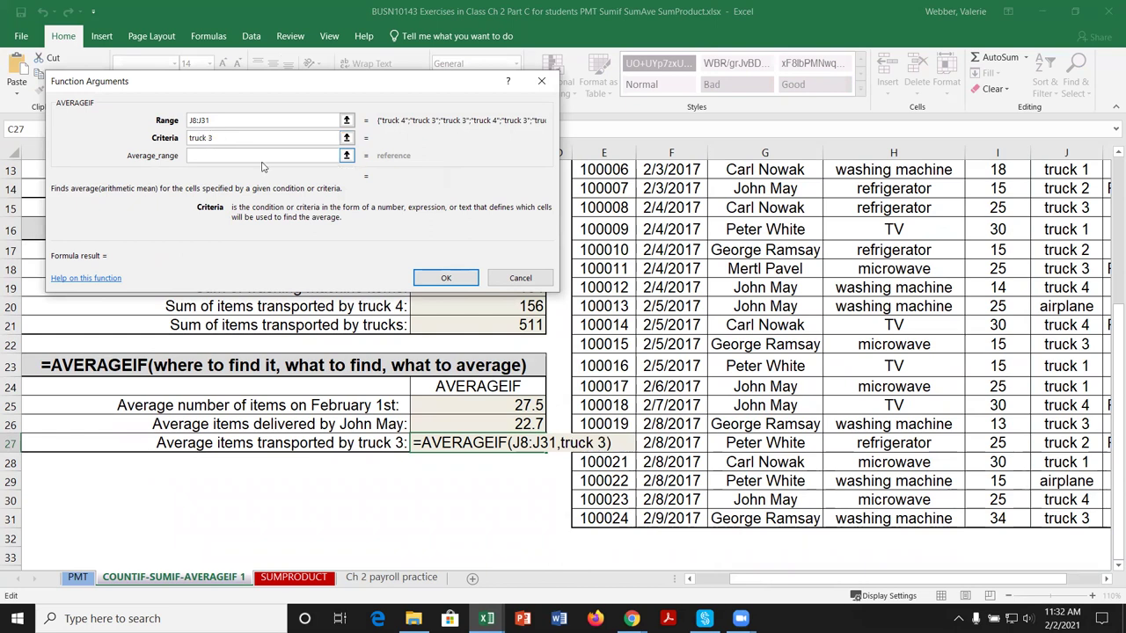
click(199, 155)
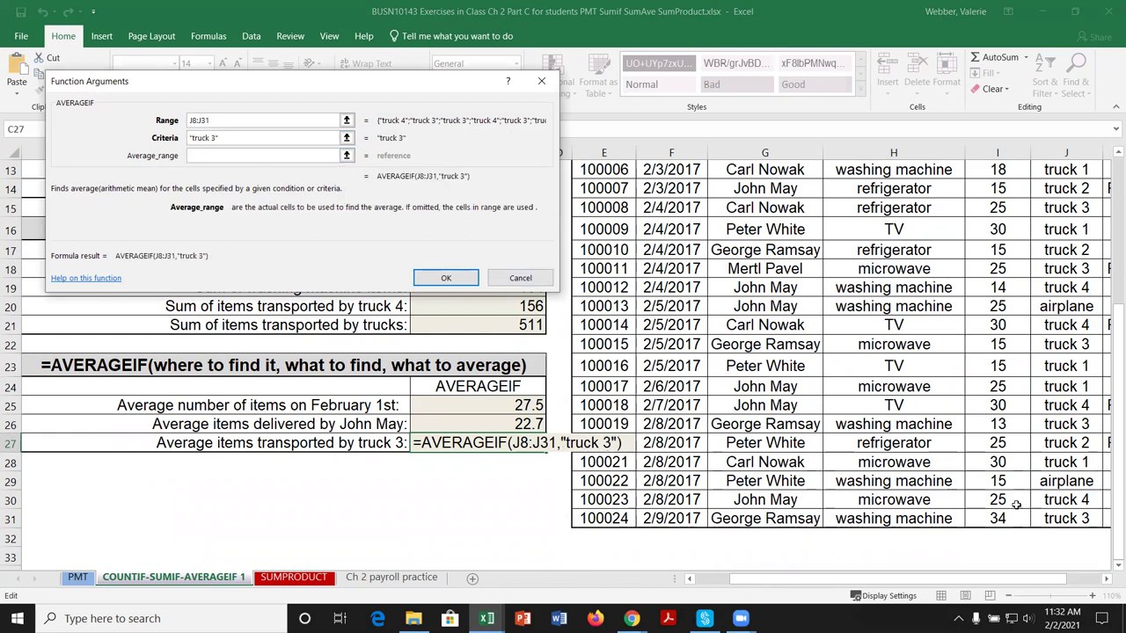
drag(1001, 516, 1001, 234)
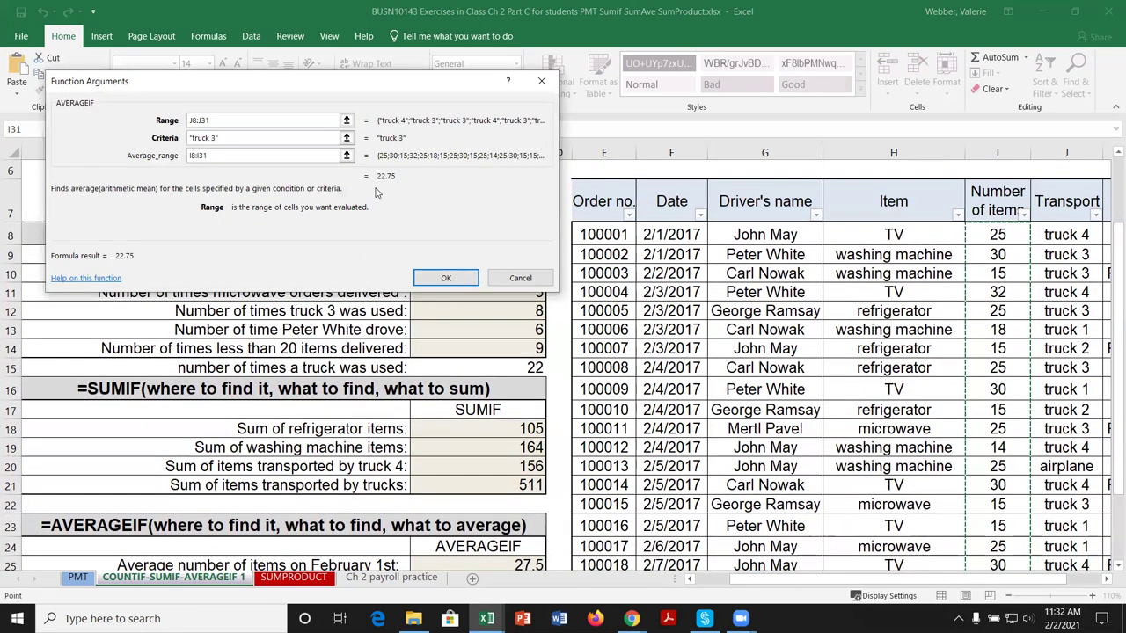
click(433, 283)
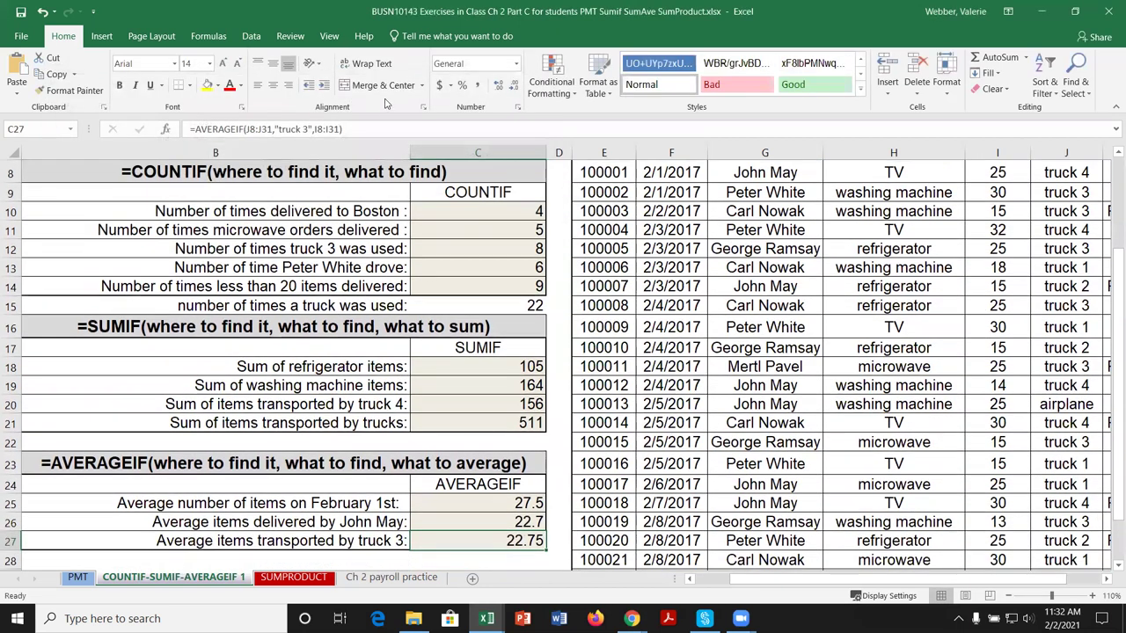
click(512, 85)
Scroll through the sheet to review the completed COUNTIF, SUMIF and AVERAGEIF answers
scroll(723, 415, up, 3)
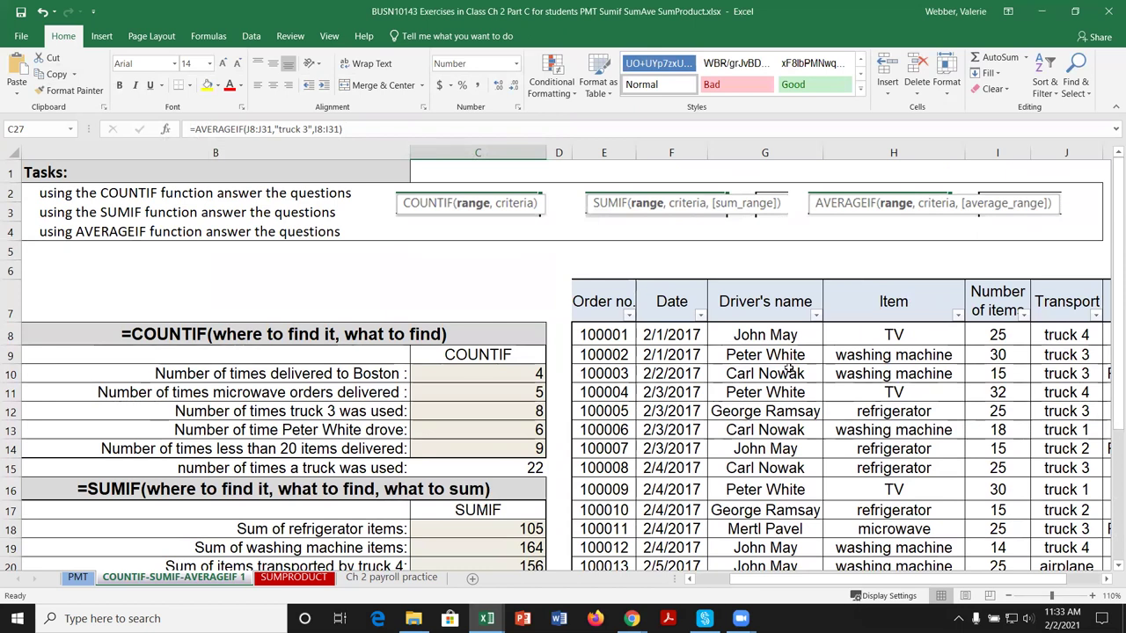
scroll(756, 405, down, 1)
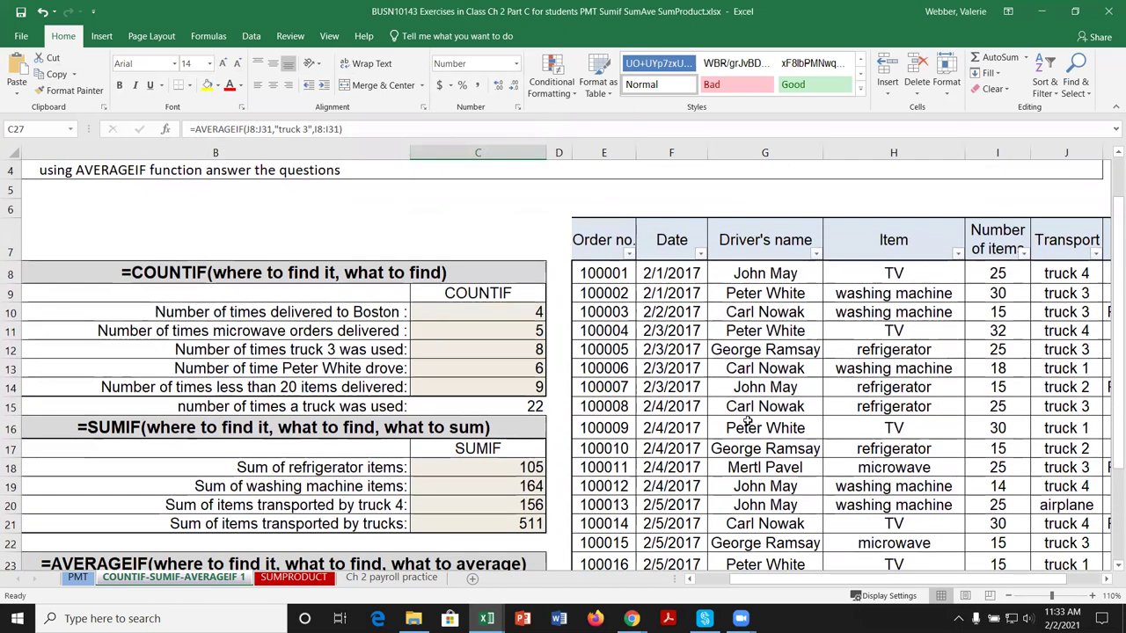
scroll(747, 420, down, 1)
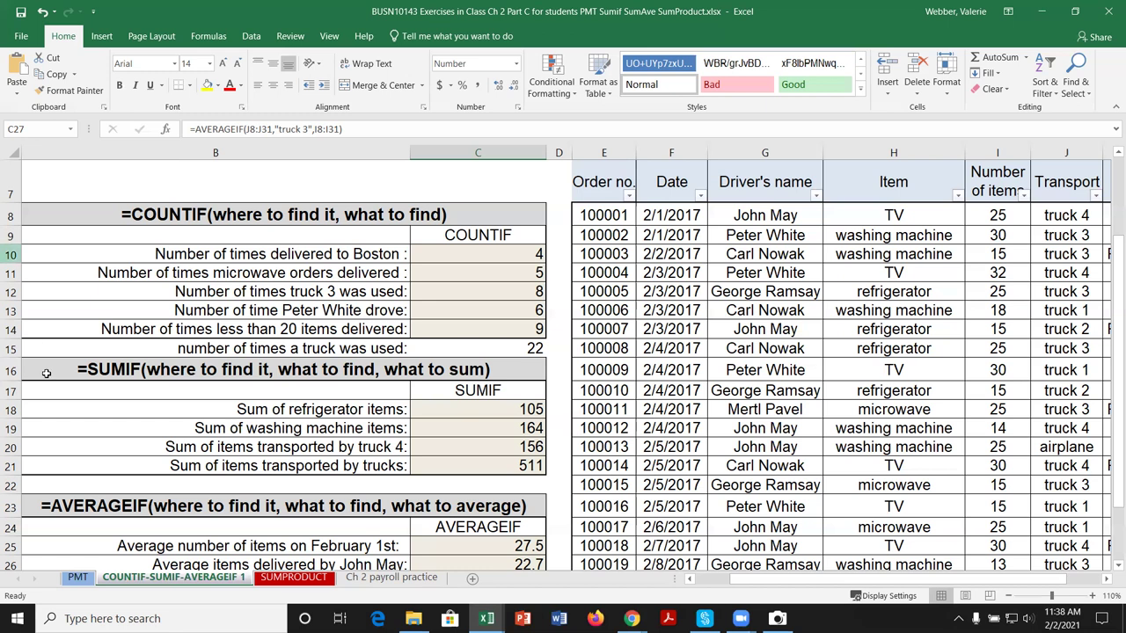
Switch to the Ch 2 payroll practice sheet
click(390, 578)
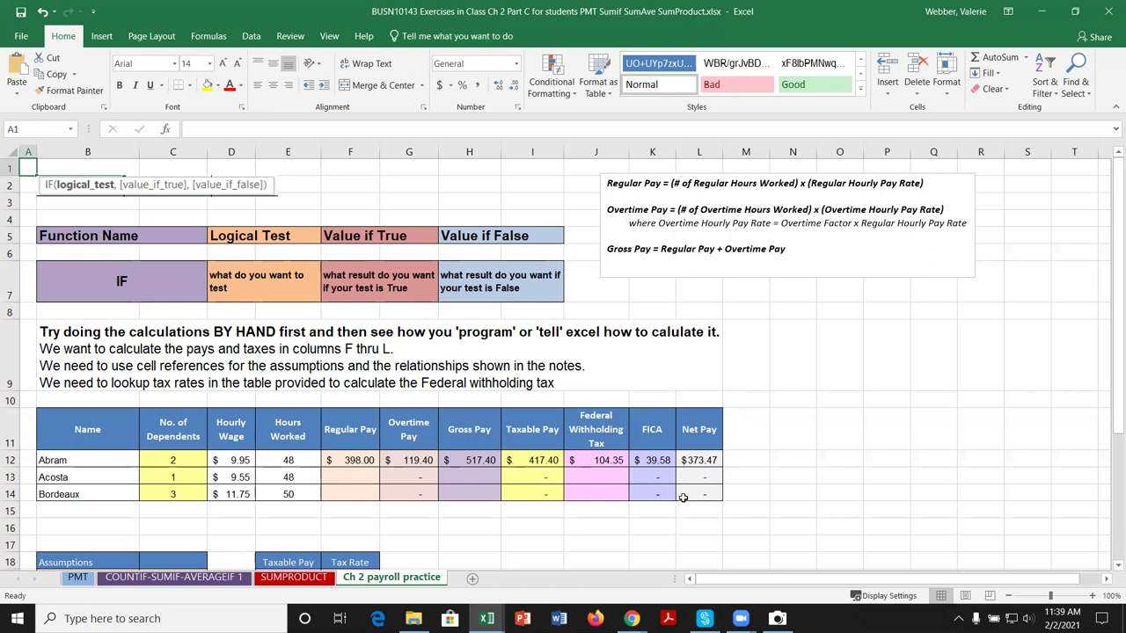
Review and recommit the gross pay ($517.40) and taxable pay ($417.40) formulas in H12 and I12
click(492, 462)
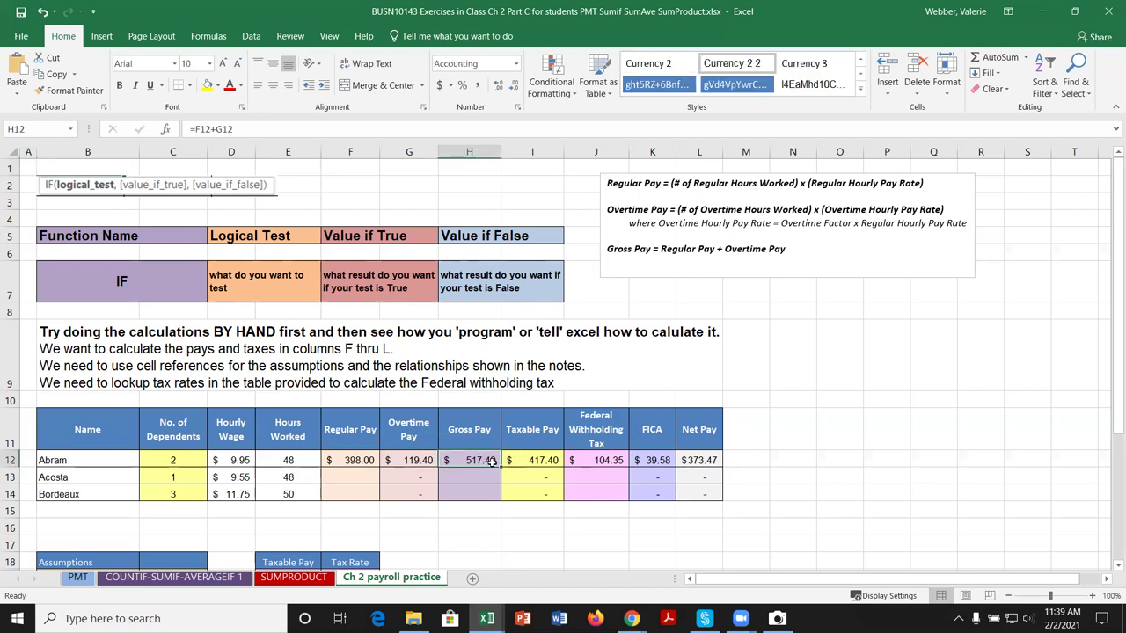
click(254, 130)
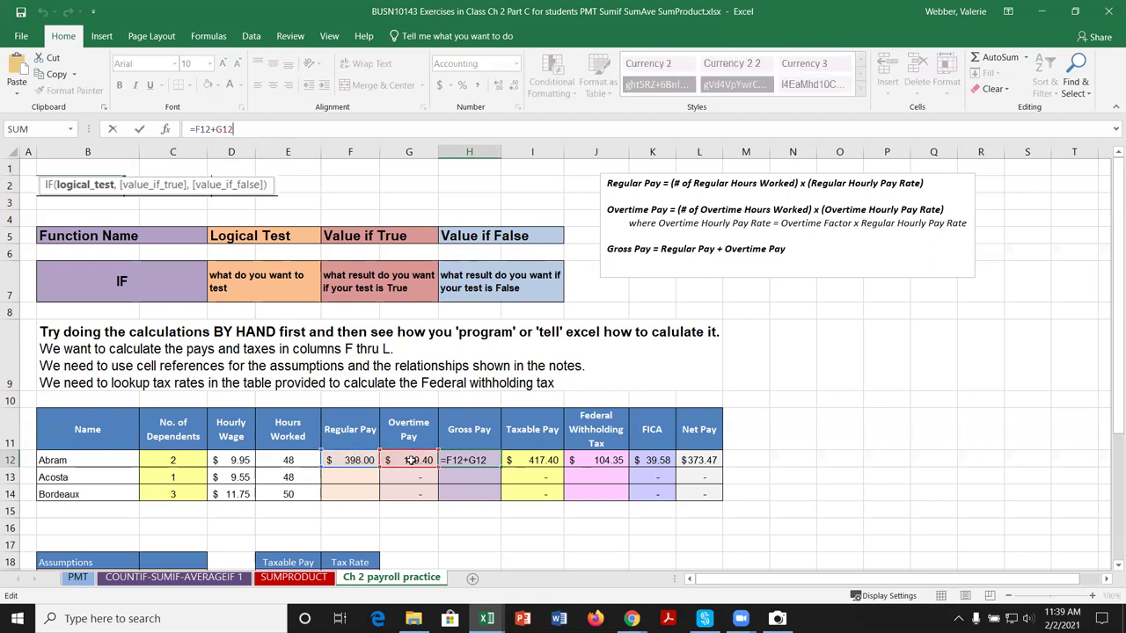
click(545, 461)
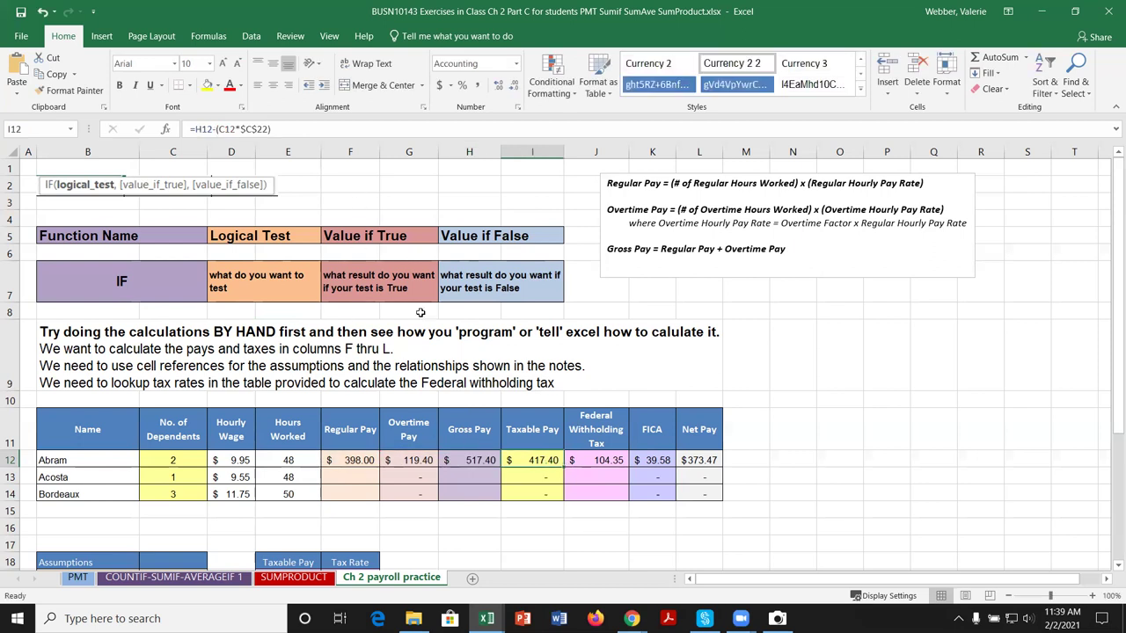
click(294, 130)
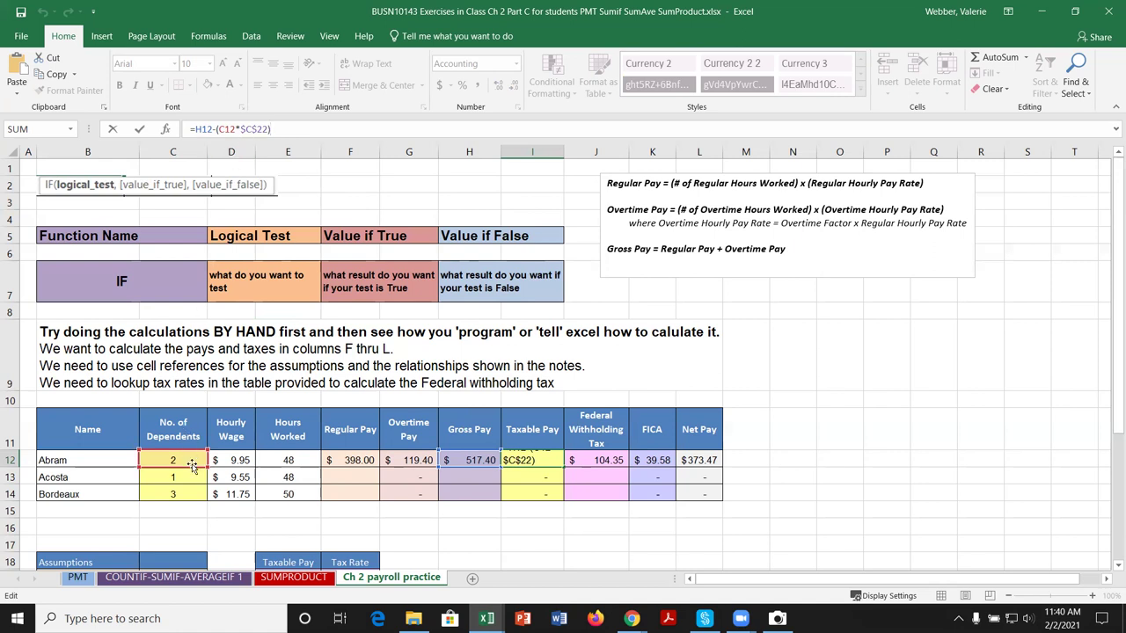
scroll(191, 464, down, 2)
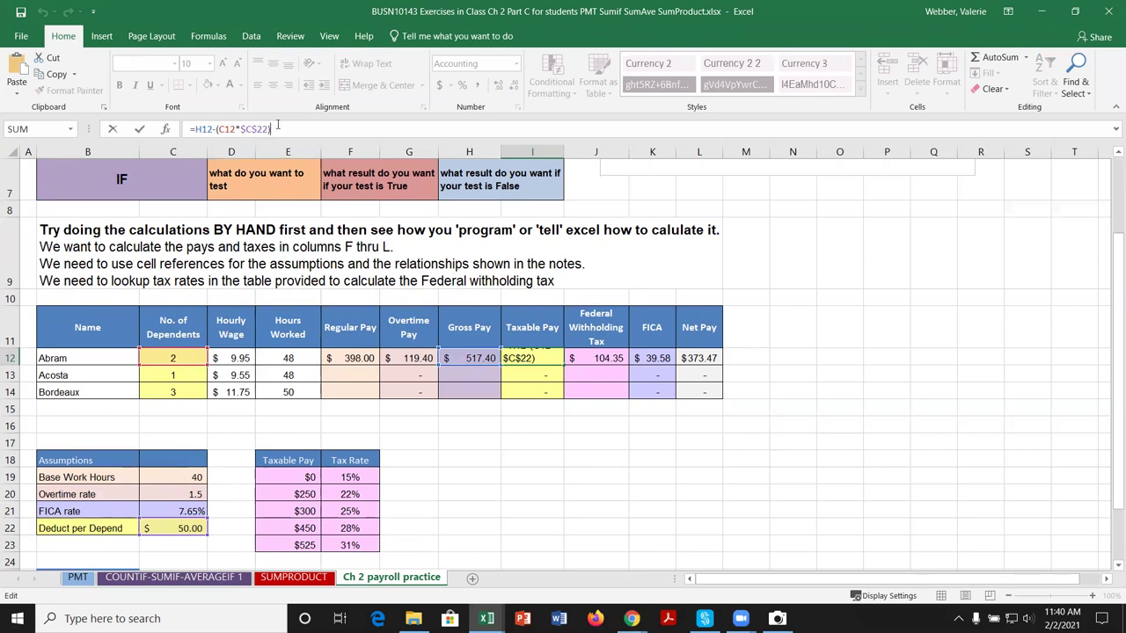
scroll(513, 417, up, 1)
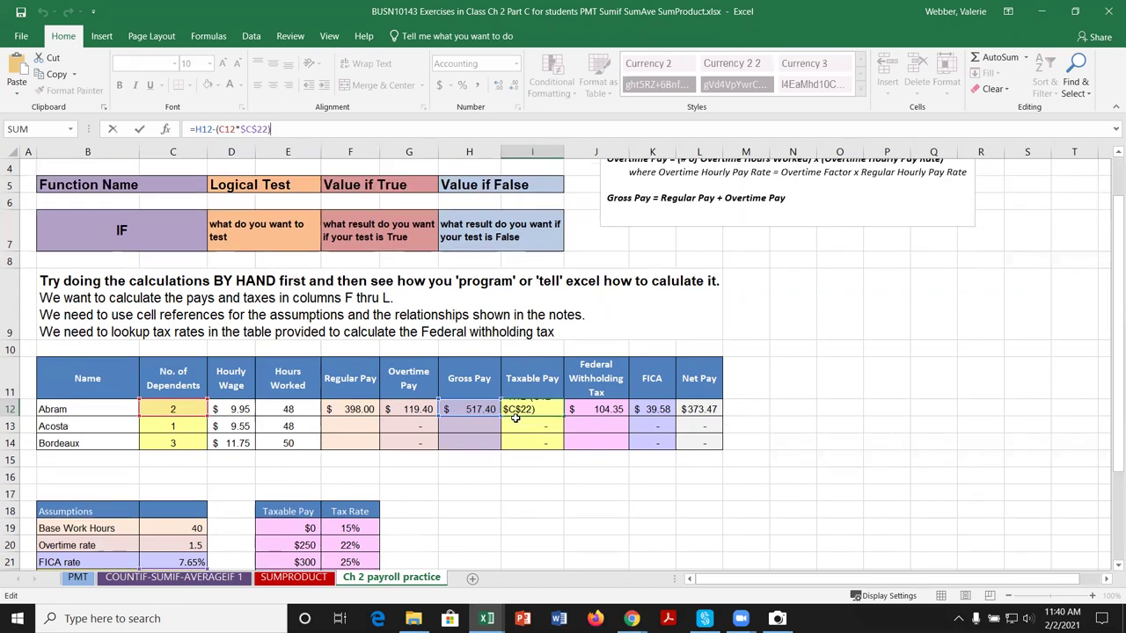
key(ctrl+Return)
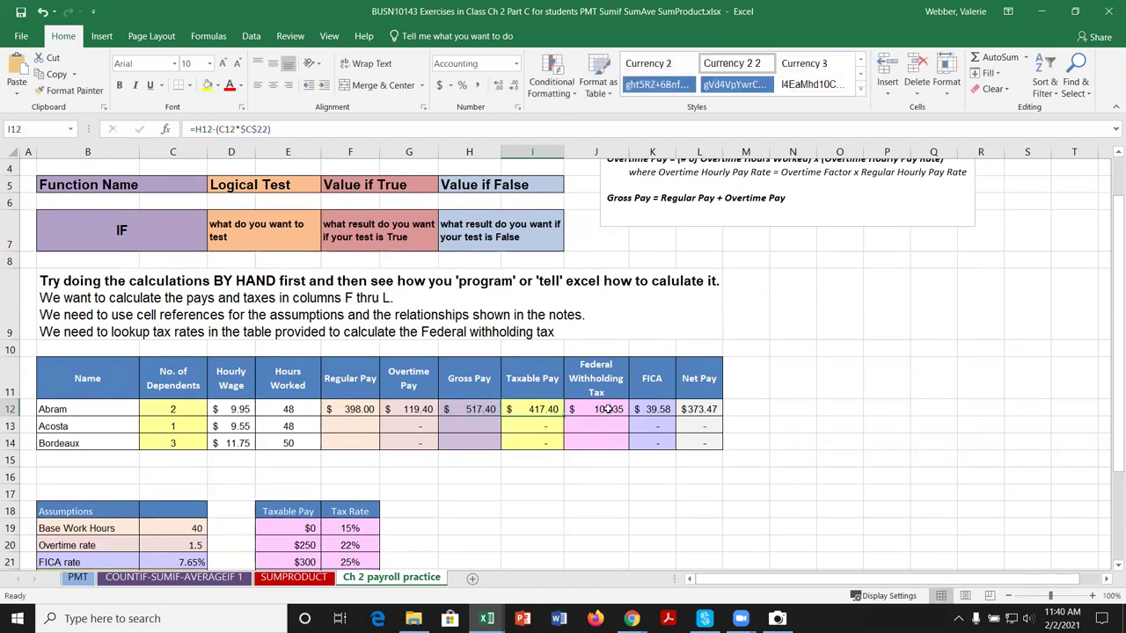
Inspect J12's VLOOKUP withholding formula, which gives $104.35 federal tax
click(607, 408)
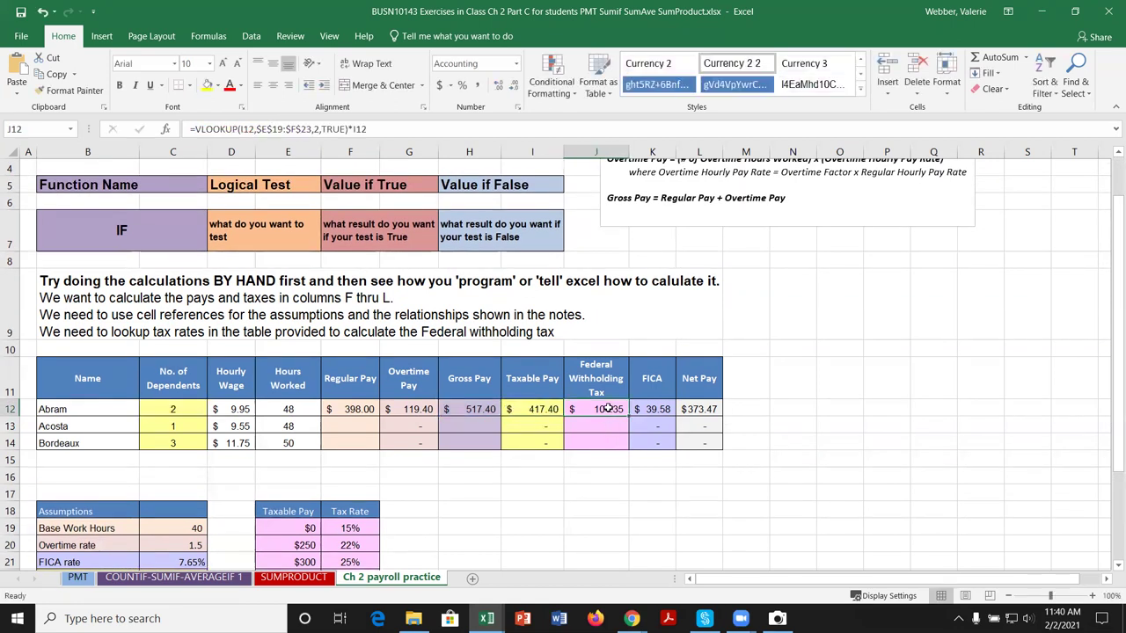
click(387, 129)
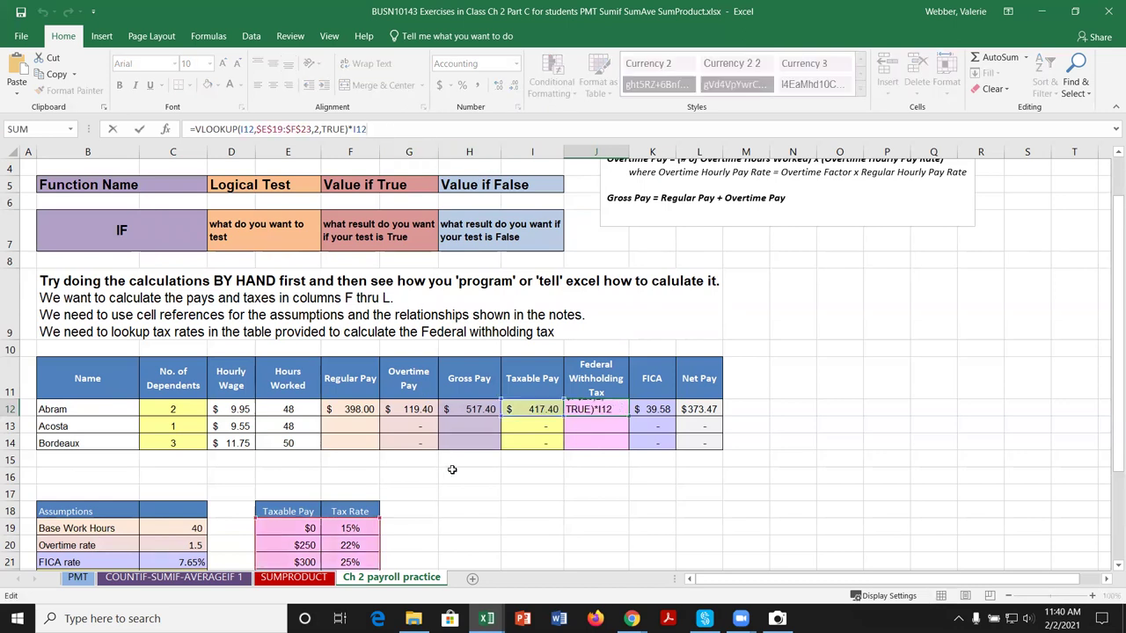
scroll(451, 469, down, 1)
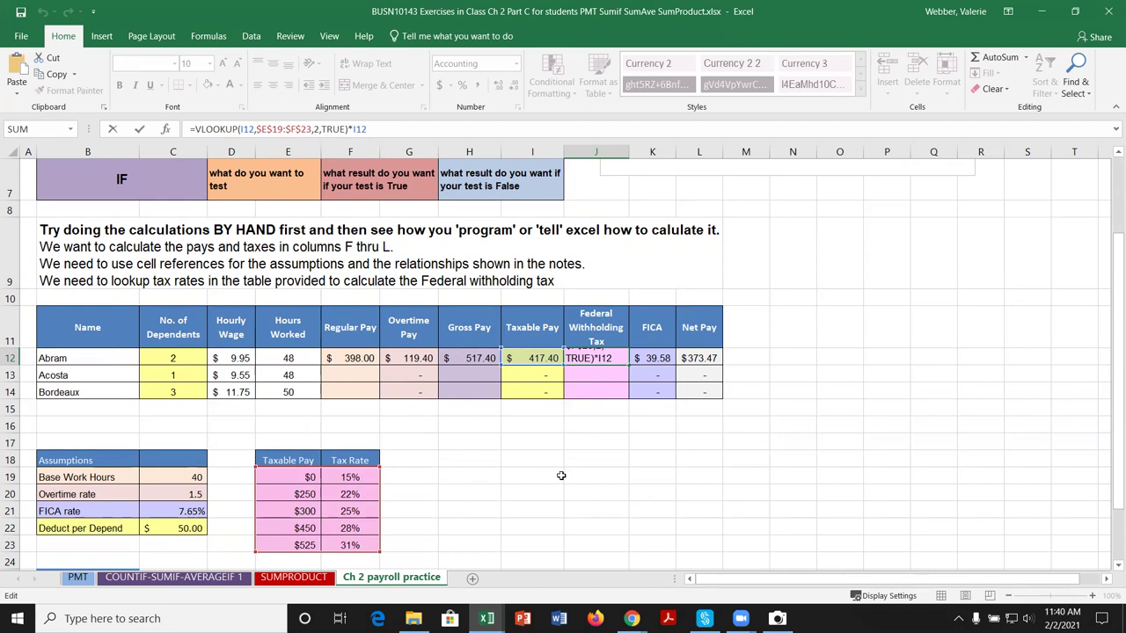
key(ctrl+Return)
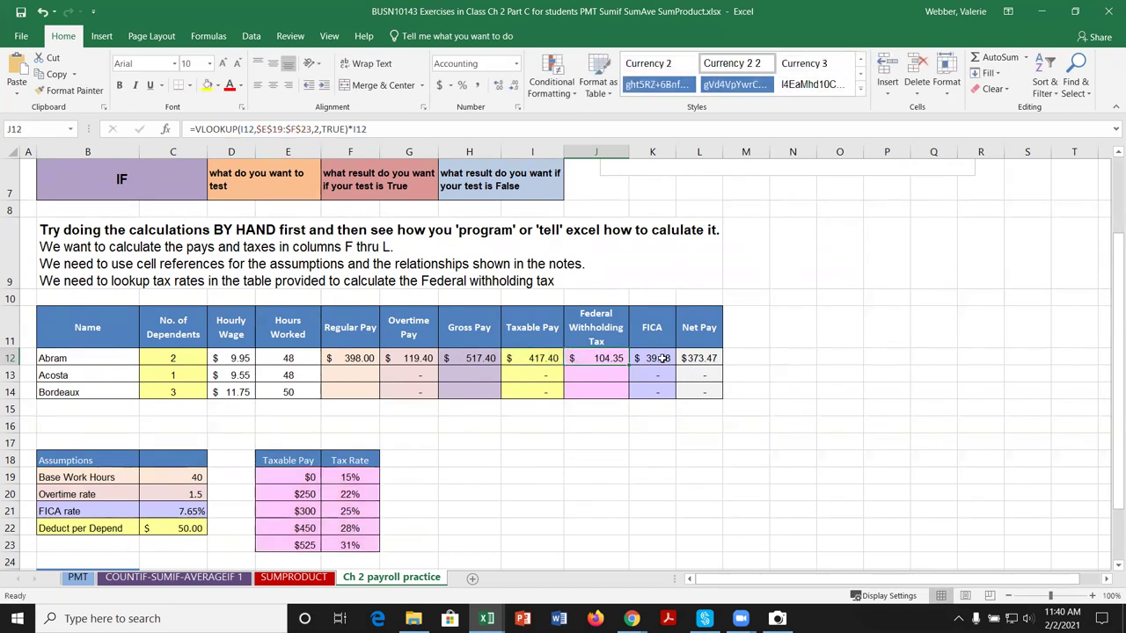
Review and recommit Abram's FICA formula in K12, =H12*$C$21, giving $39.58
scroll(563, 468, down, 2)
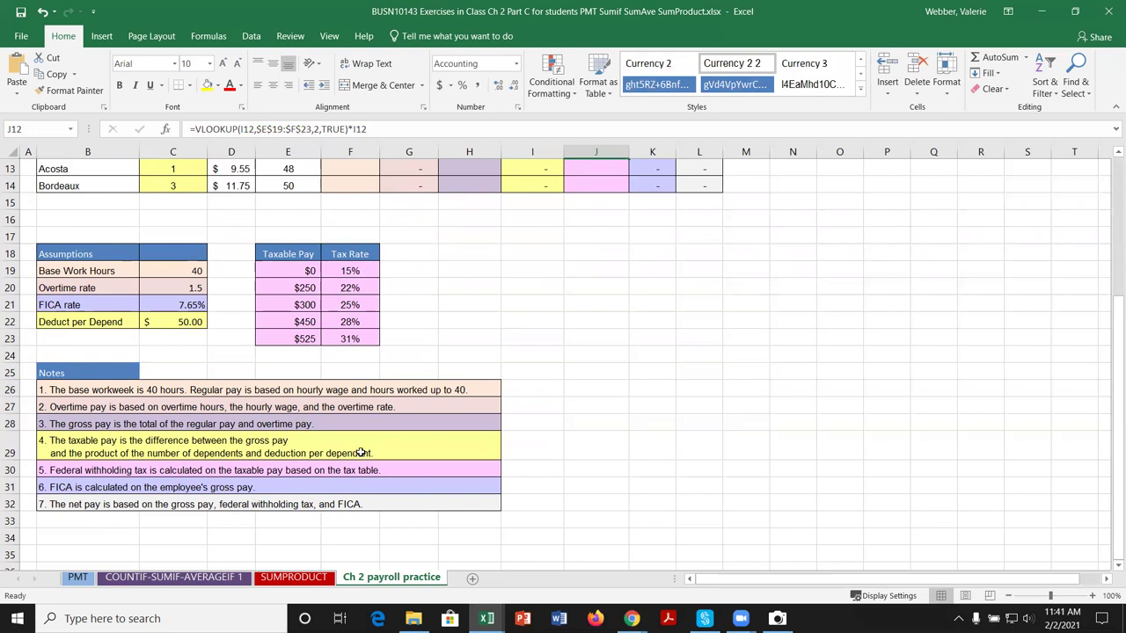
scroll(360, 453, up, 2)
click(665, 358)
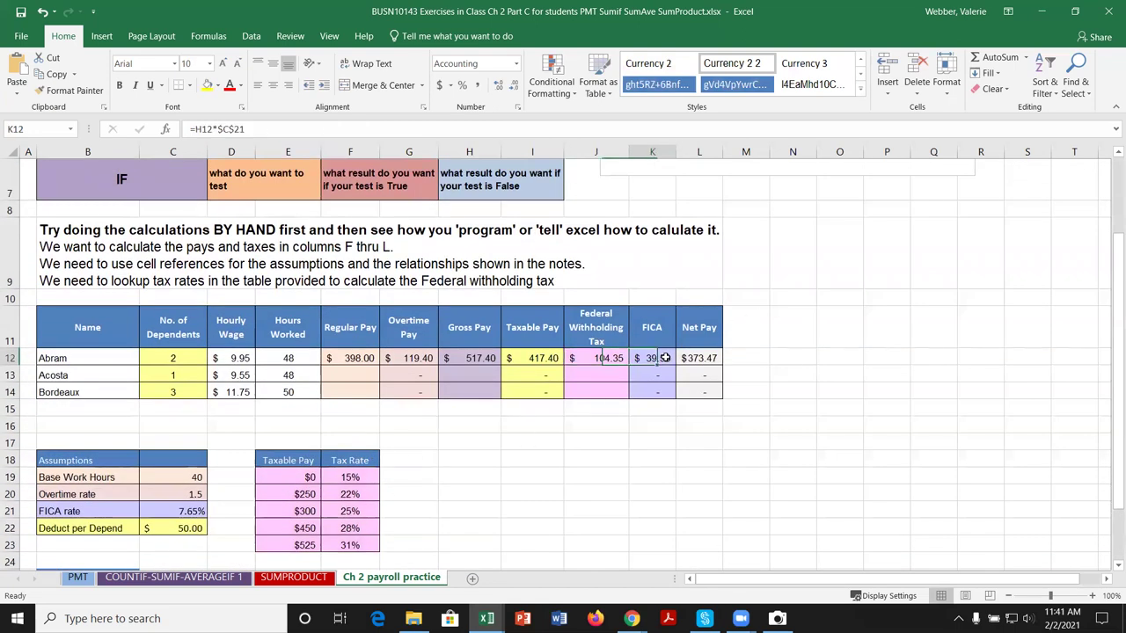
click(259, 127)
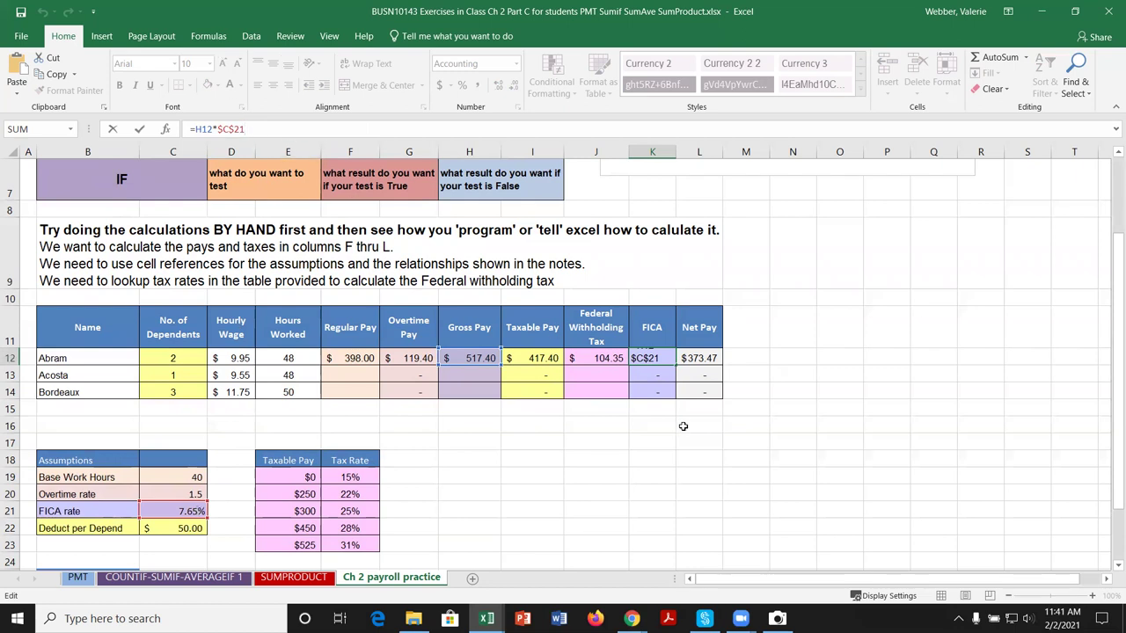
key(Return)
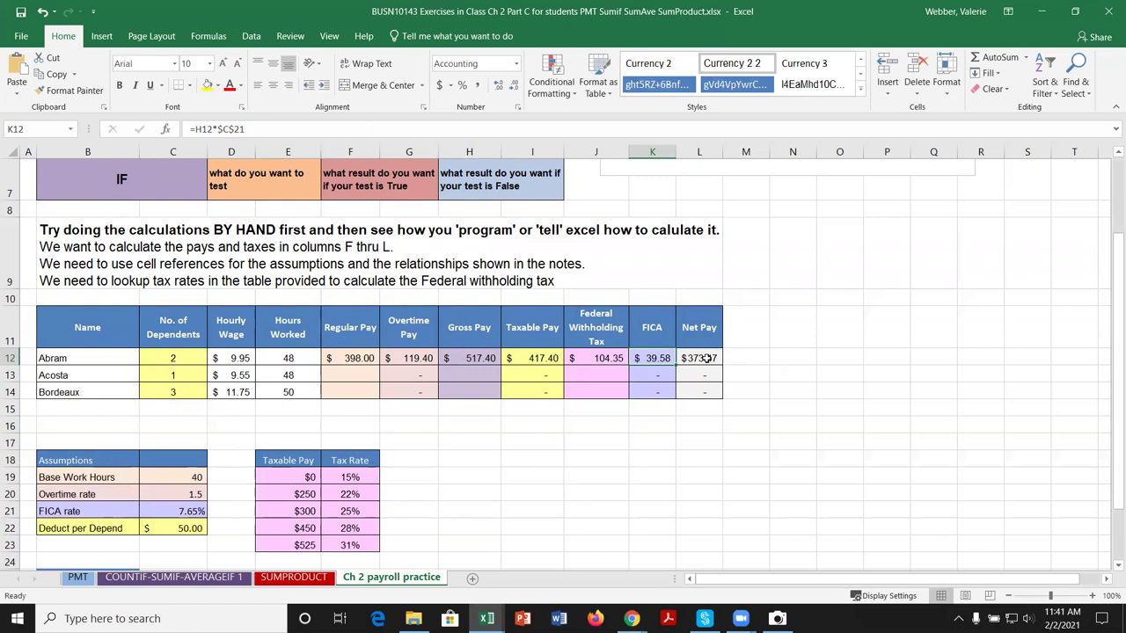
Review and recommit Abram's net pay formula in L12, =H12-J12-K12, giving $373.47
click(708, 359)
click(261, 130)
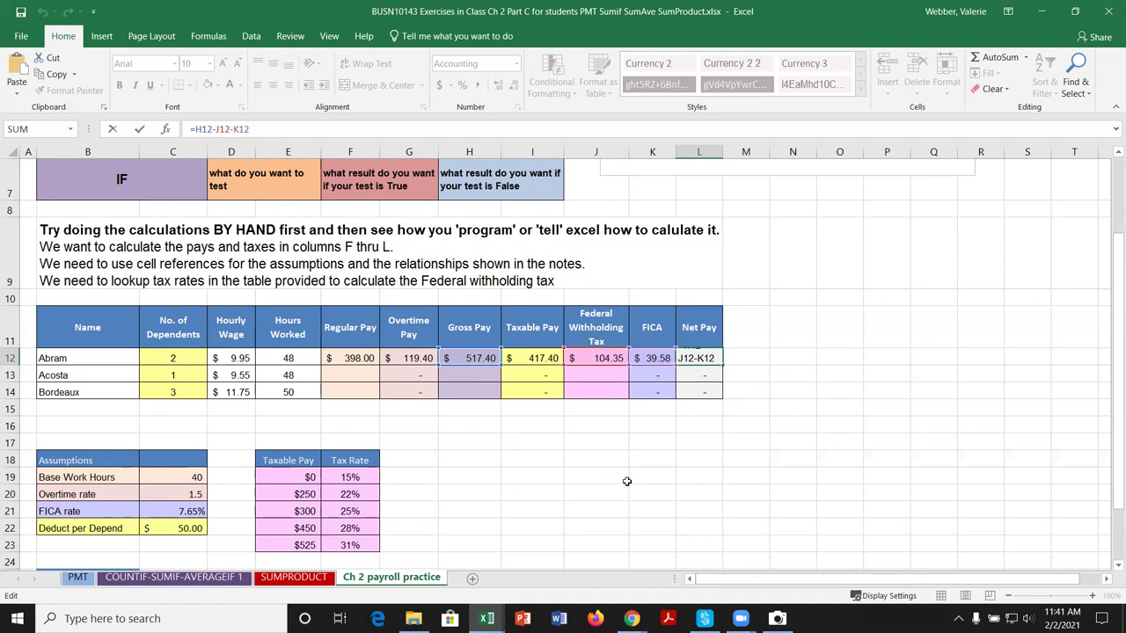
key(ctrl+Return)
scroll(537, 477, down, 1)
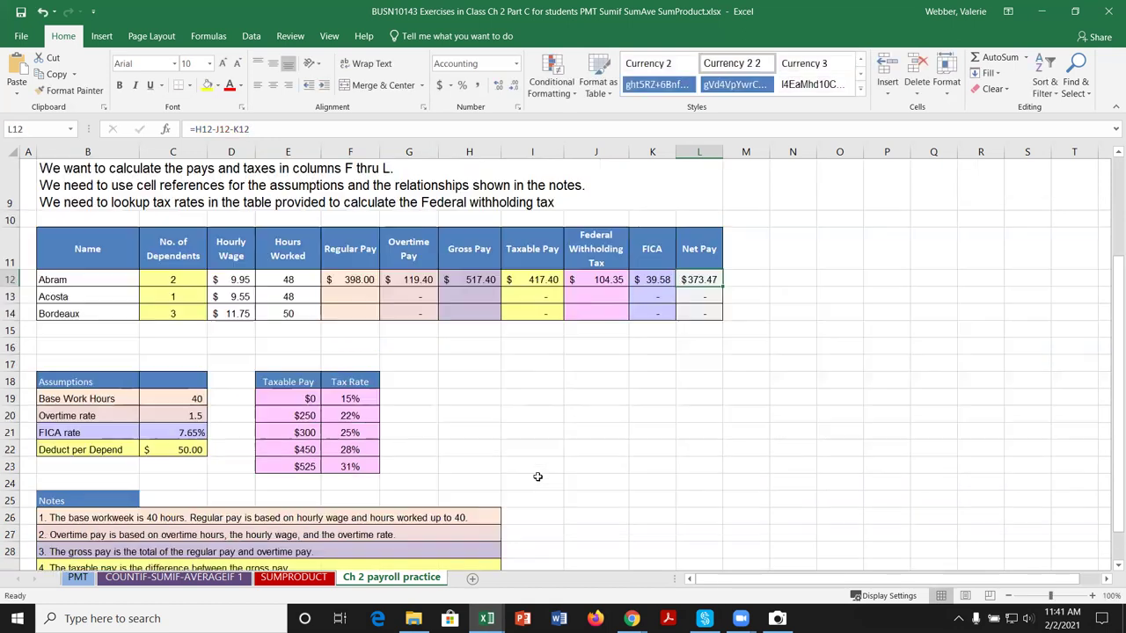
scroll(537, 476, down, 2)
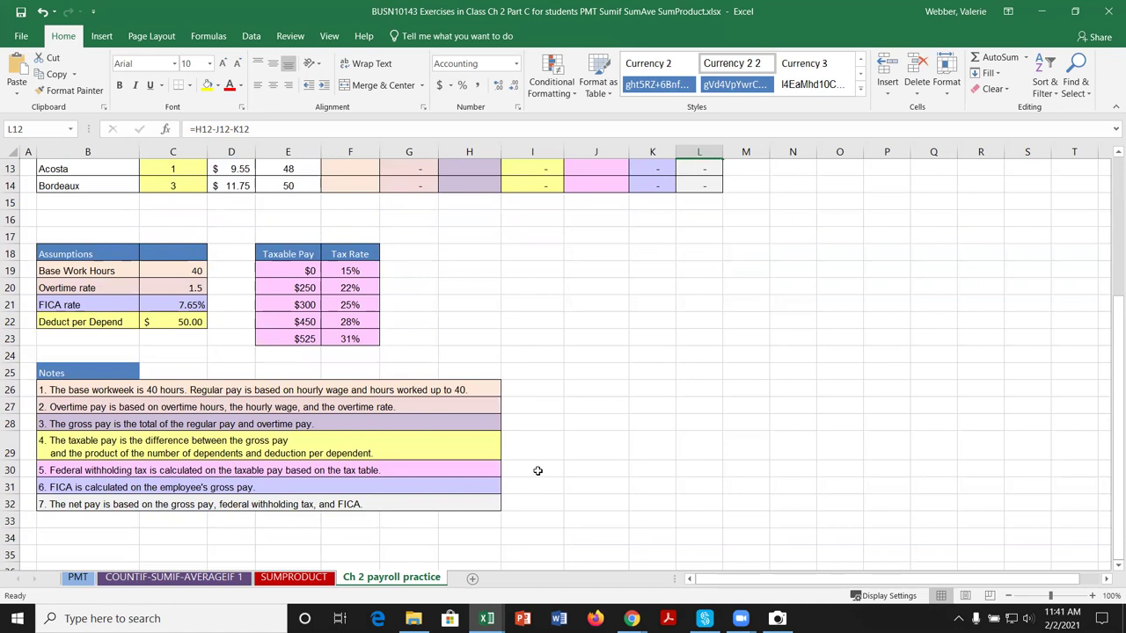
Recheck row 12's FICA, withholding, taxable pay and gross pay formulas in K12 through H12
scroll(556, 476, up, 1)
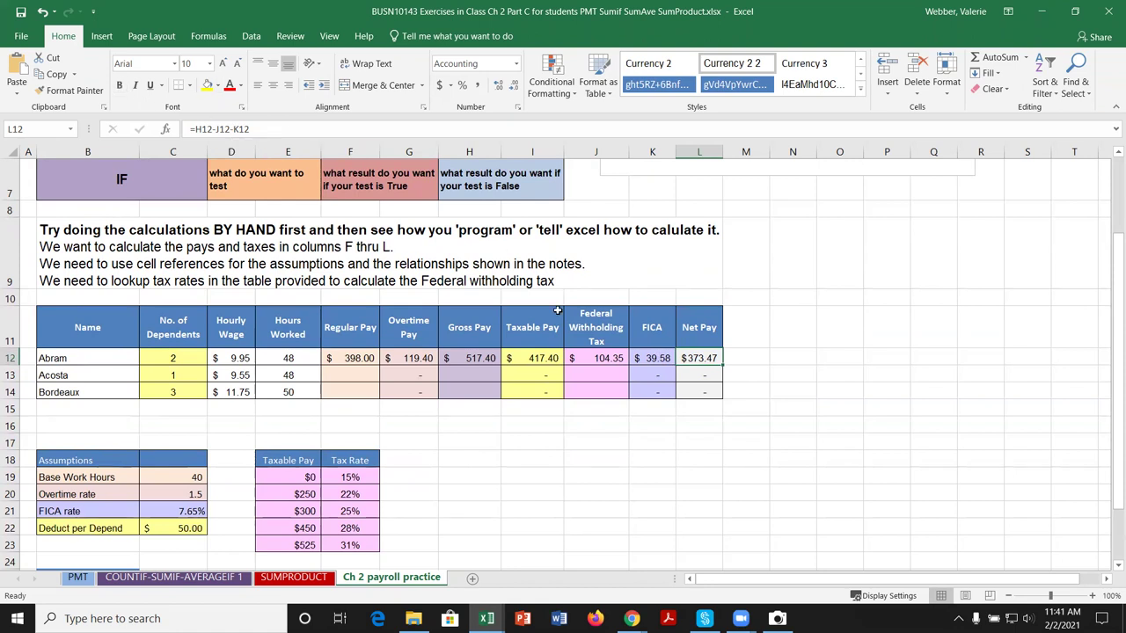
click(657, 359)
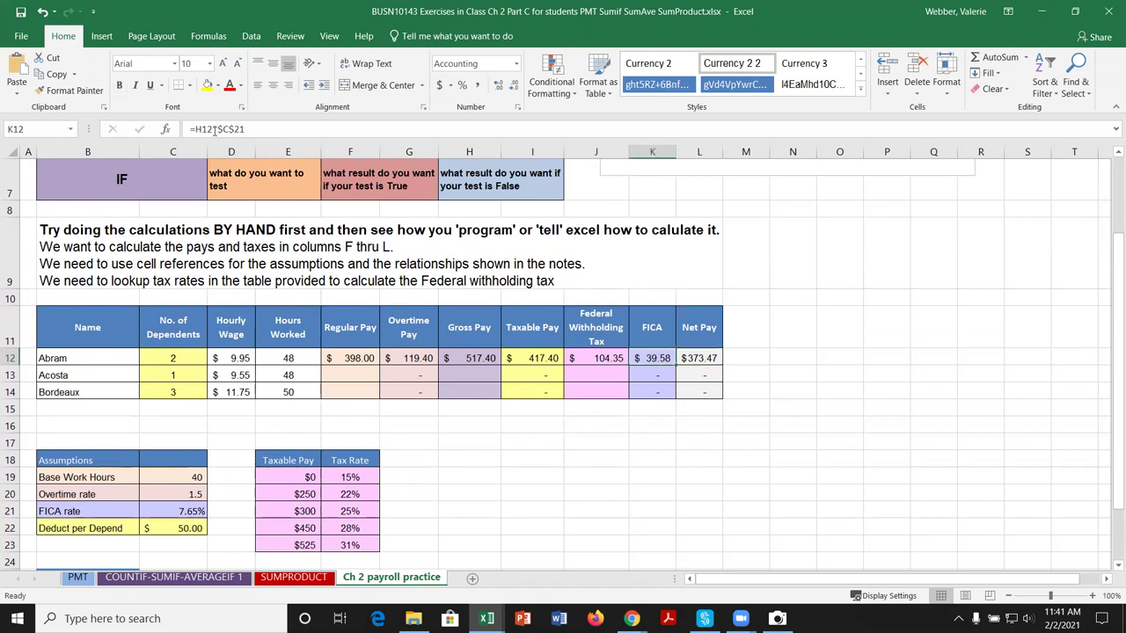
click(587, 359)
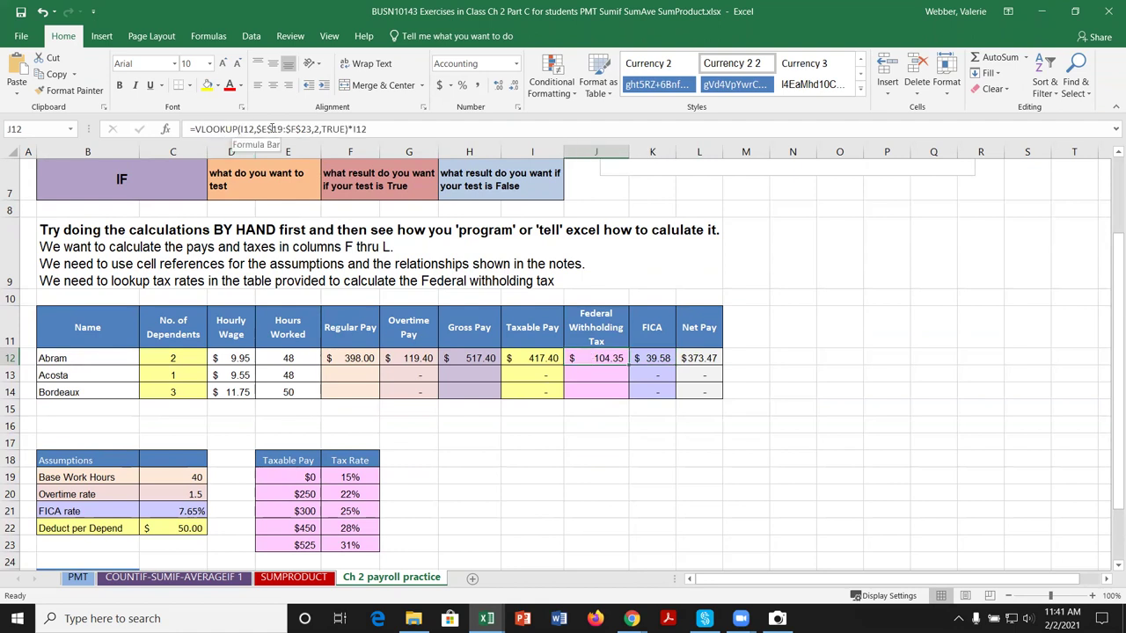
click(534, 358)
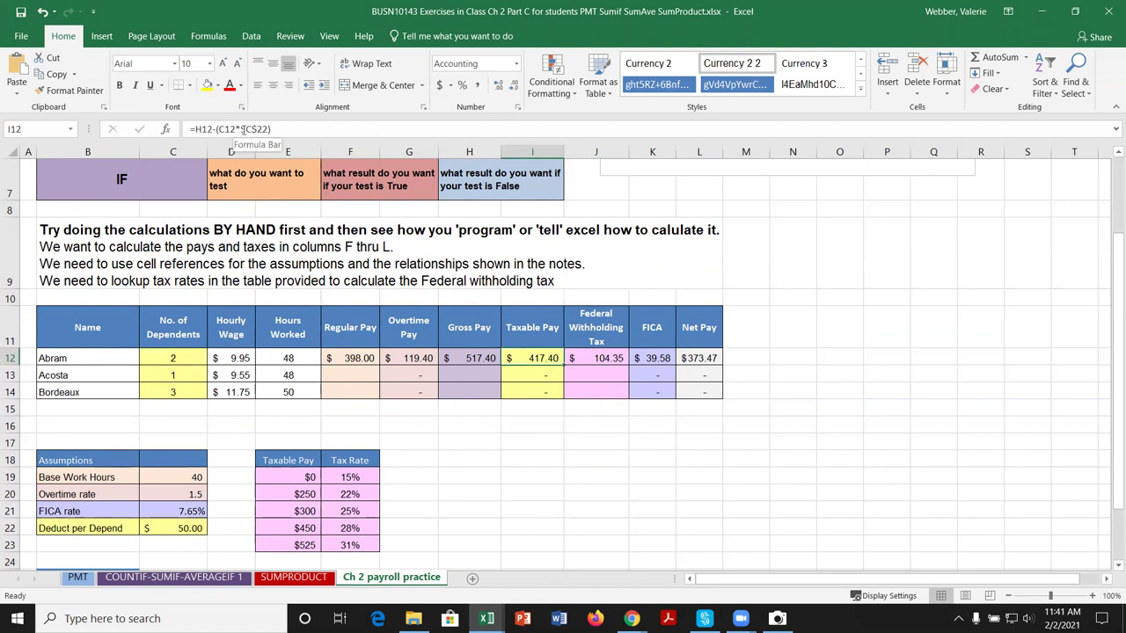
click(482, 358)
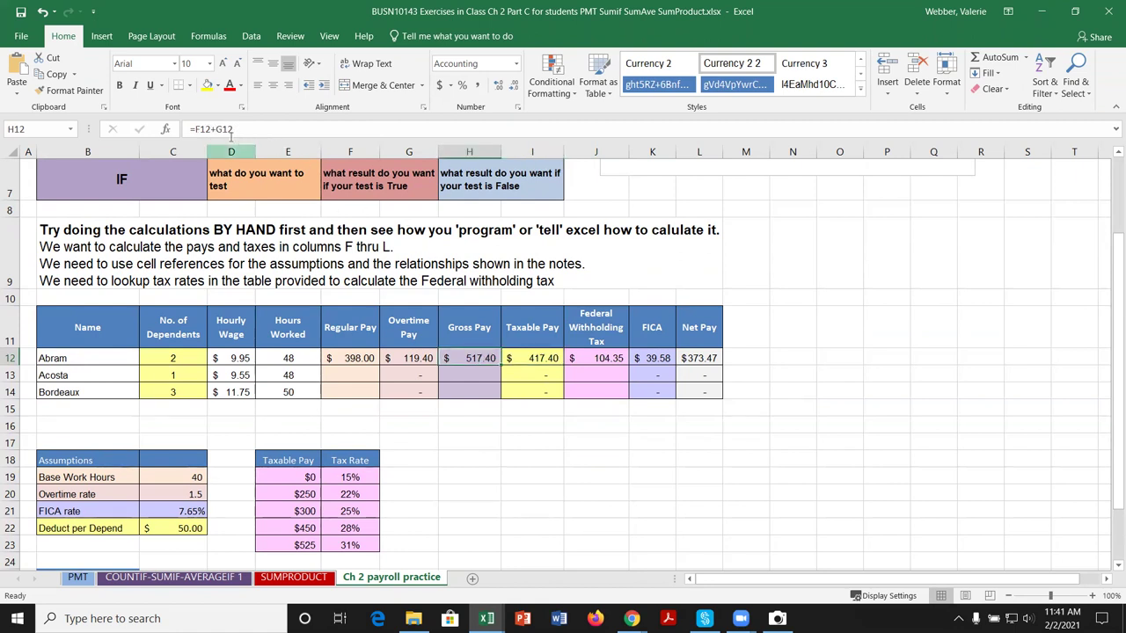
Confirm G12's overtime IF formula giving Abram $119.40, then launch the Camera app
click(407, 357)
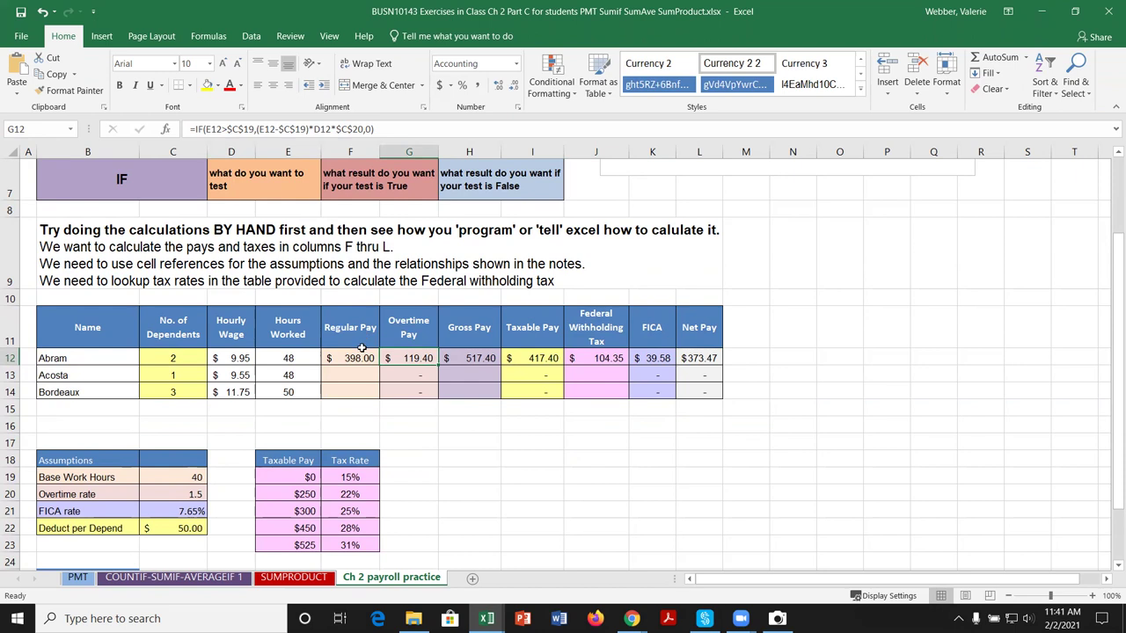
click(366, 412)
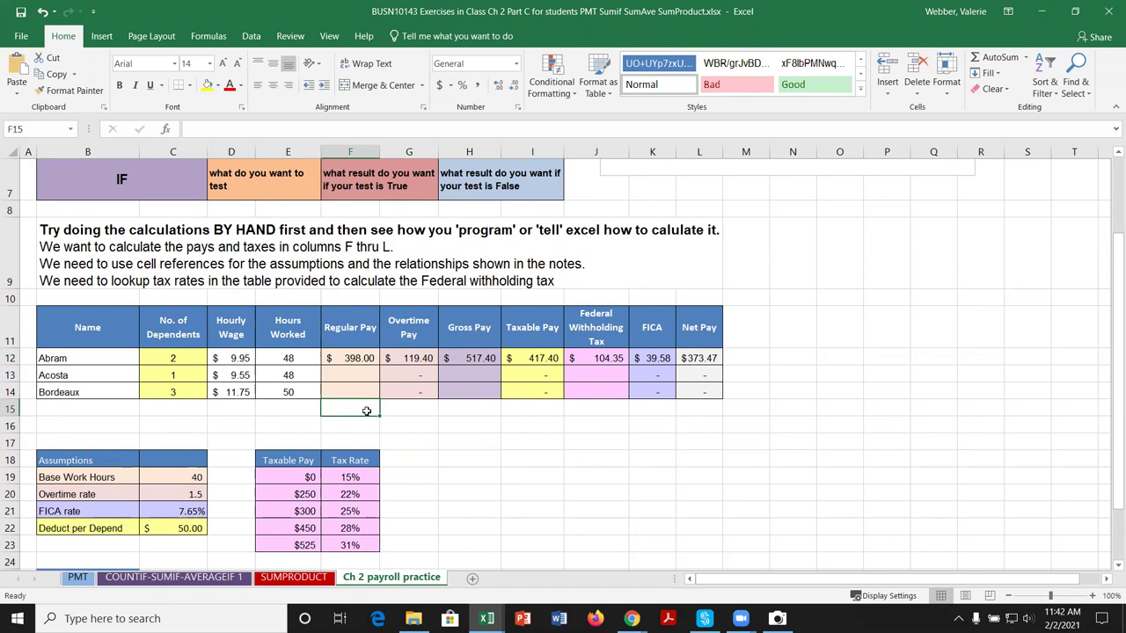
click(355, 358)
click(410, 358)
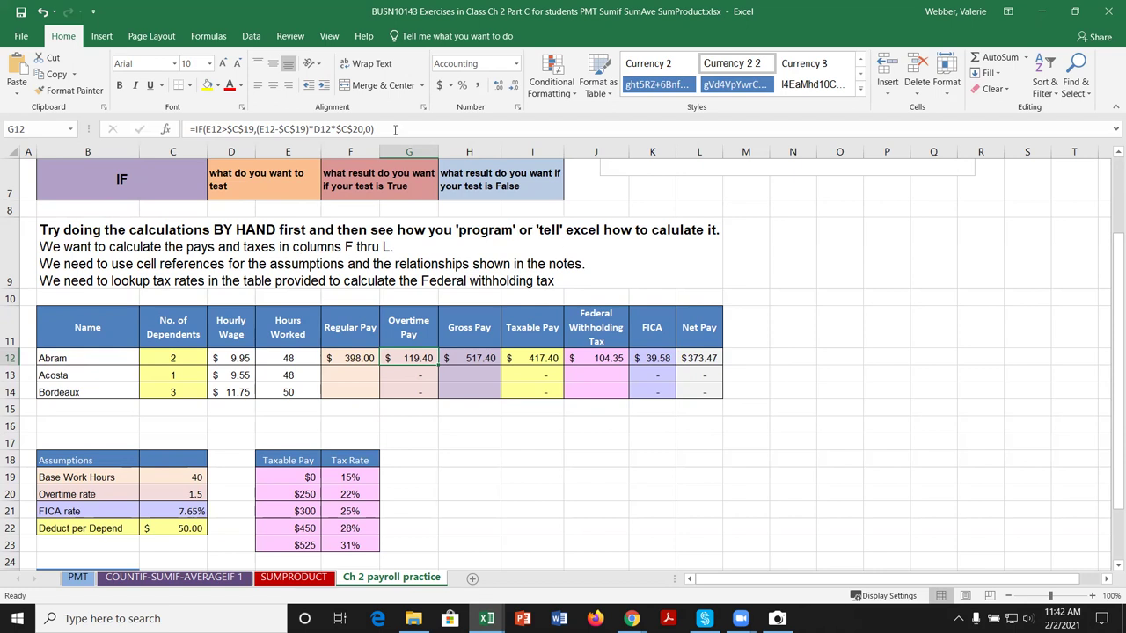
click(395, 129)
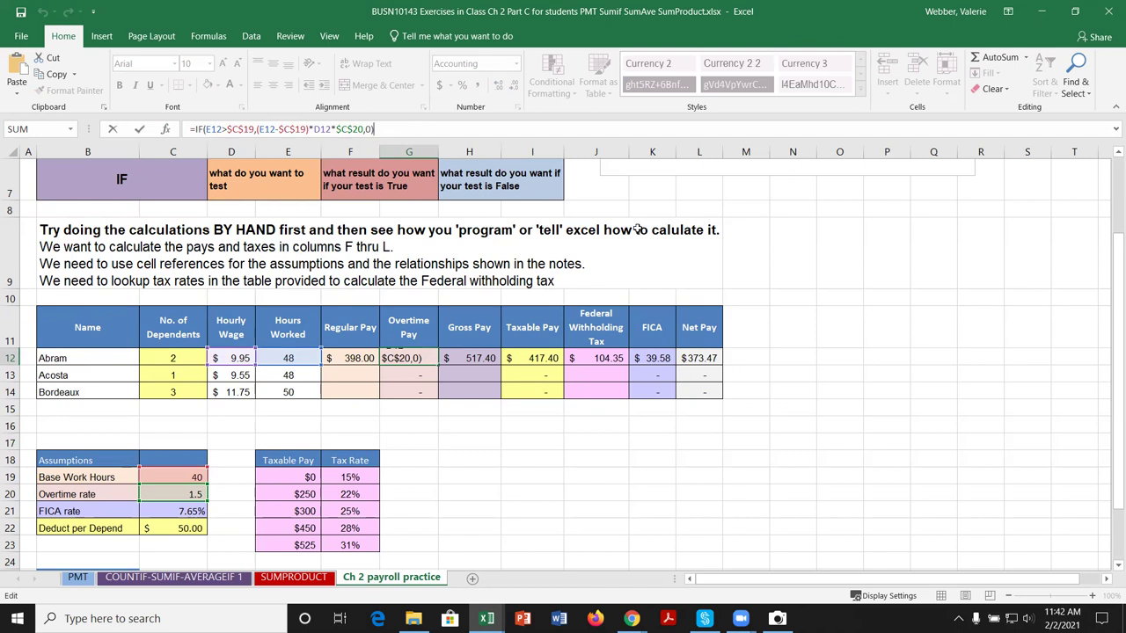
key(ctrl+Return)
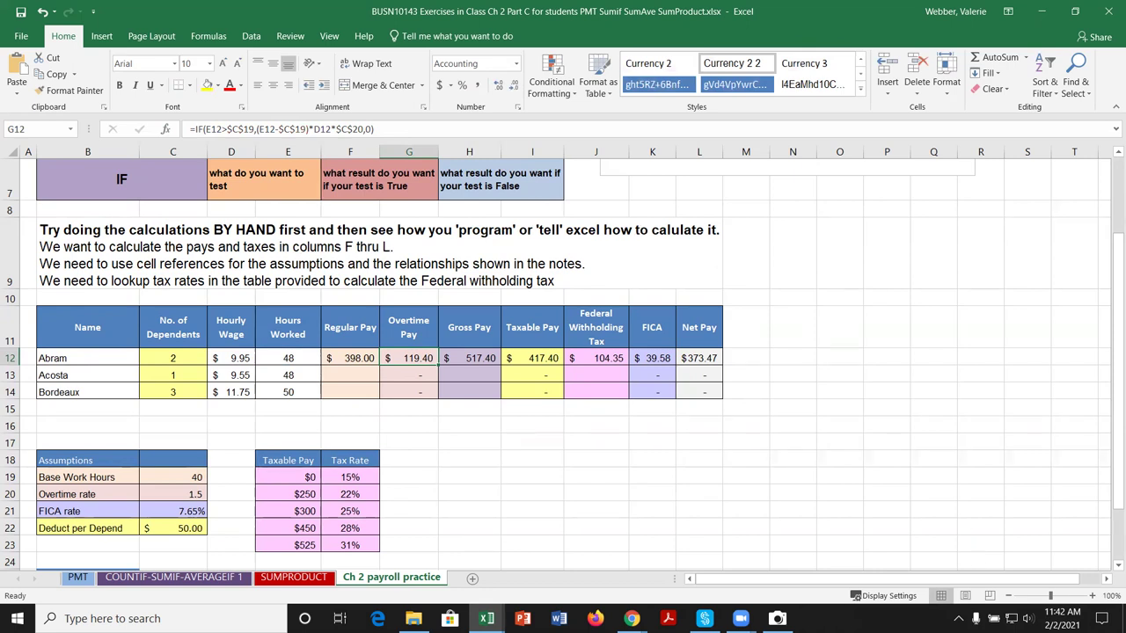
mouse_move(740, 618)
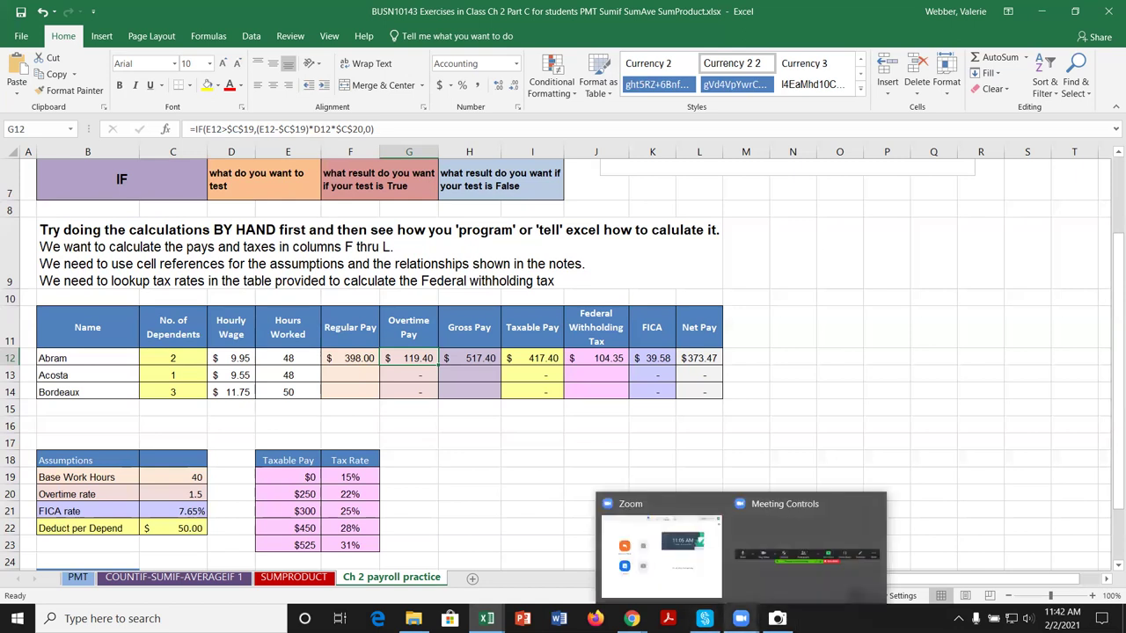
click(776, 618)
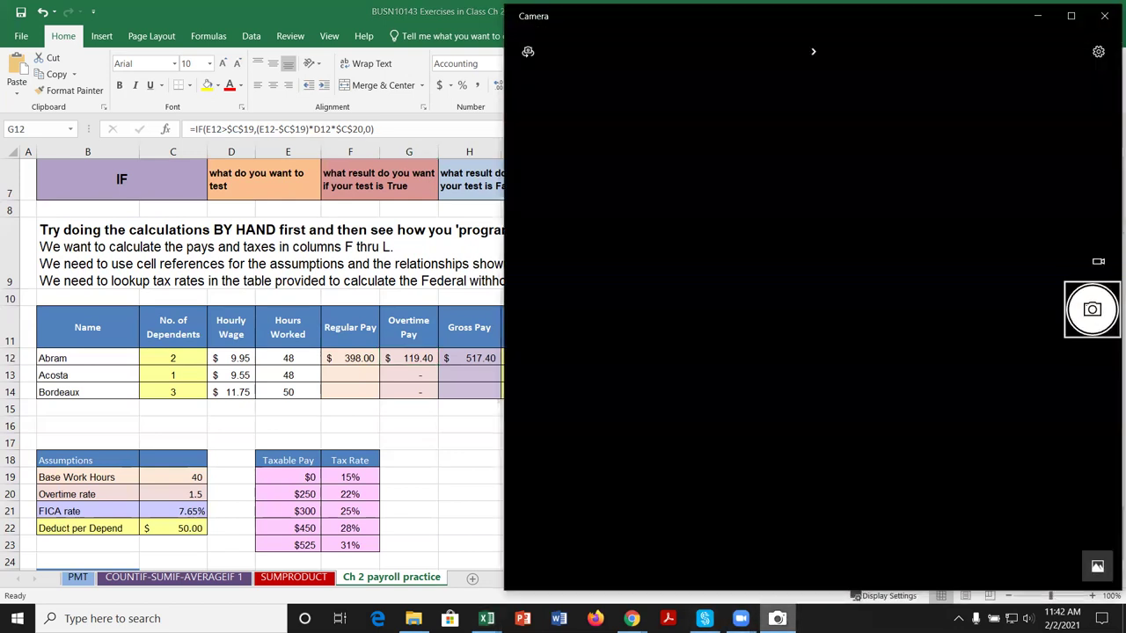
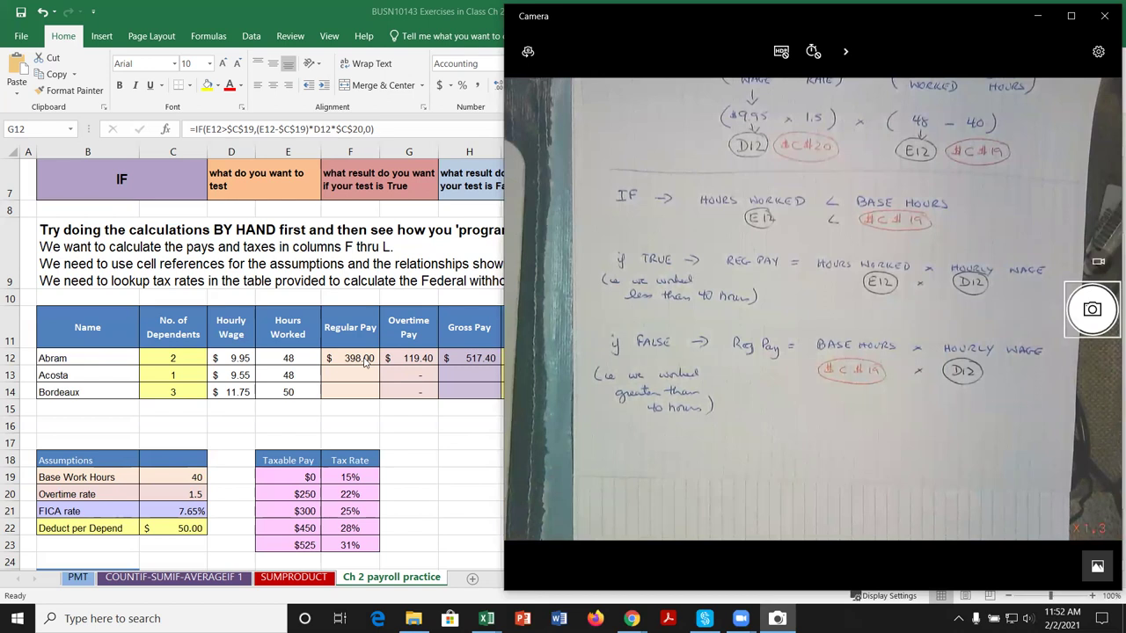
Back in the spreadsheet, inspect G12's Overtime Pay formula without changing it
key(alt+Tab)
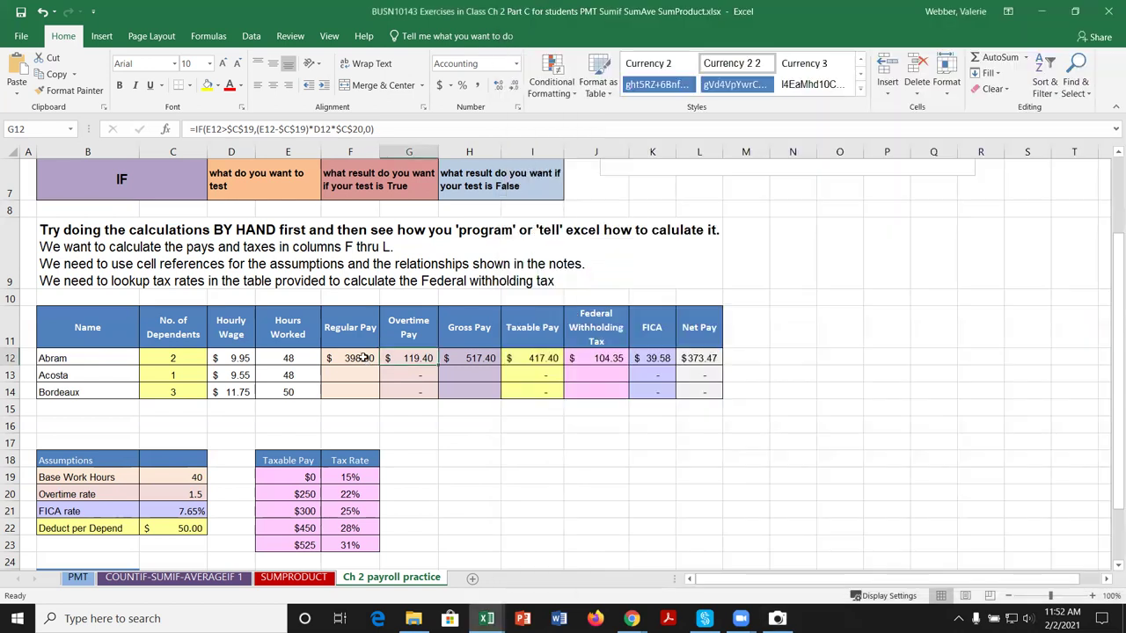
key(F2)
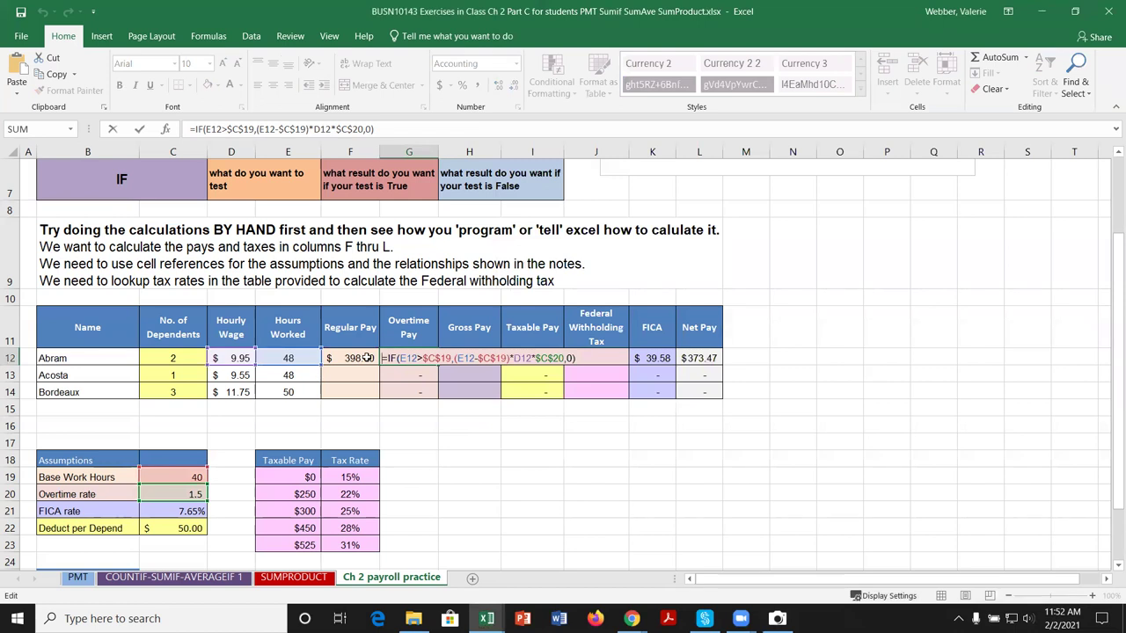
key(Escape)
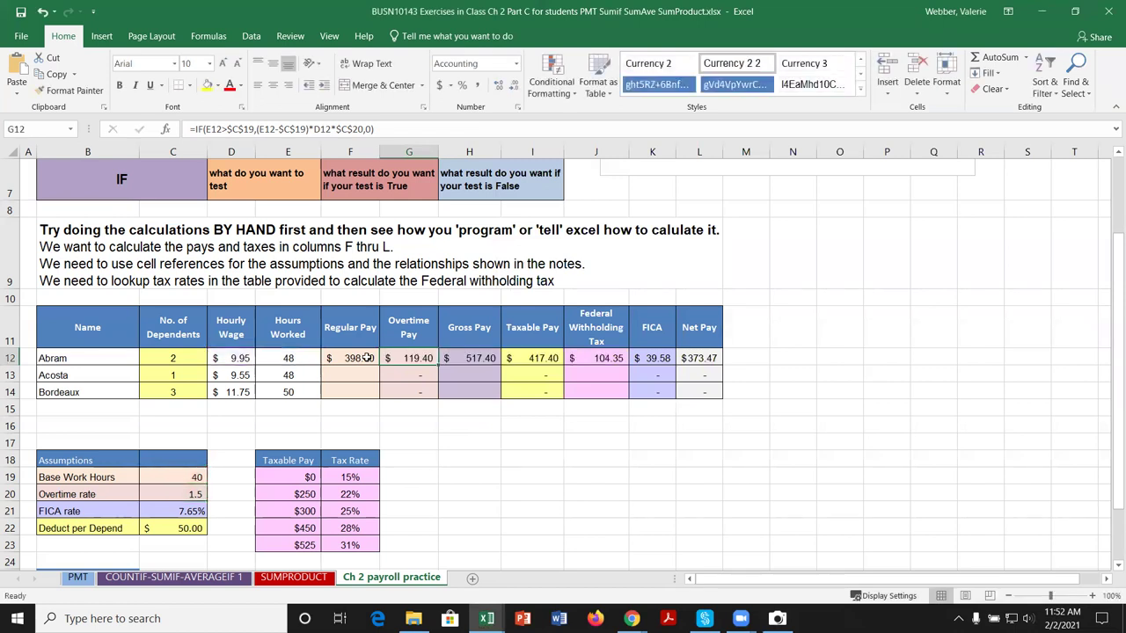
Clear Abram's Regular Pay formula in F12 and begin typing =if there
click(362, 359)
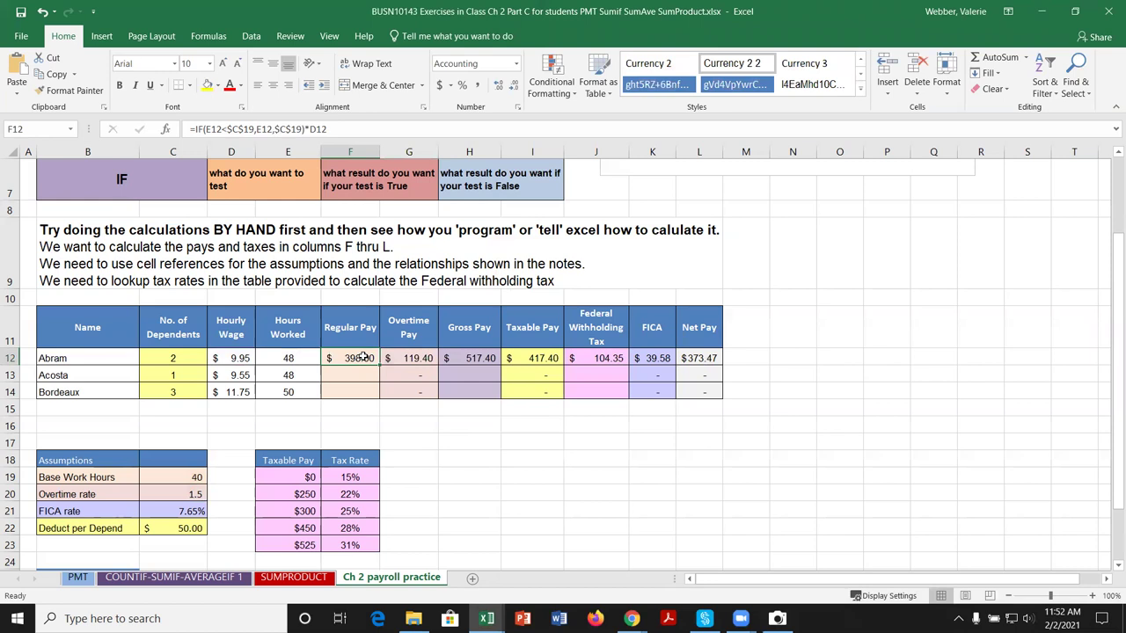
key(Delete)
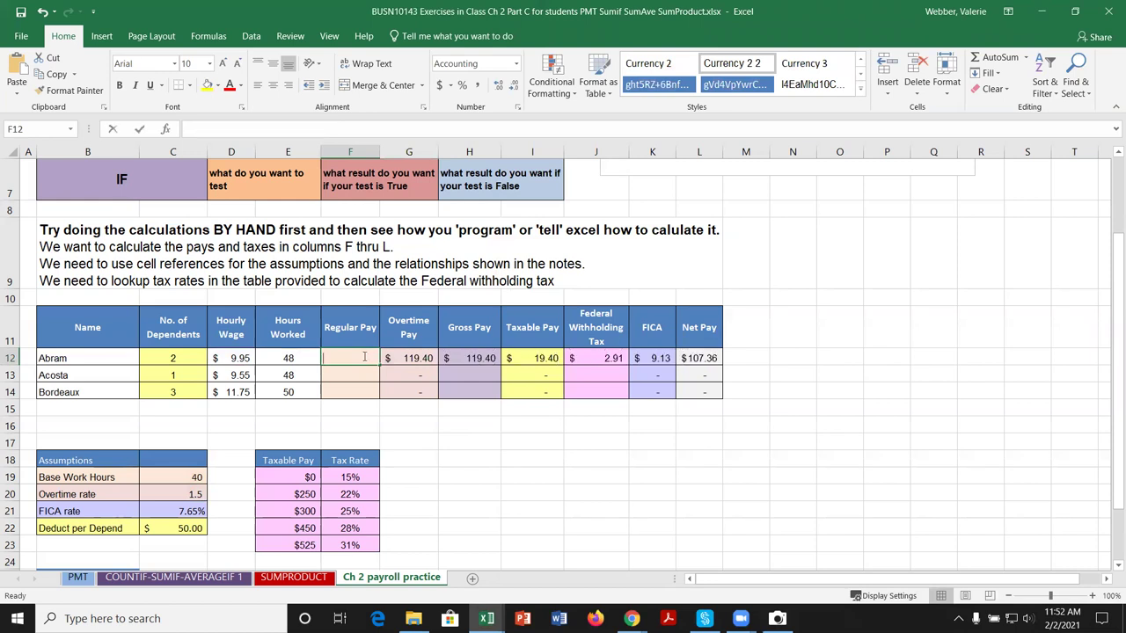
text(=if)
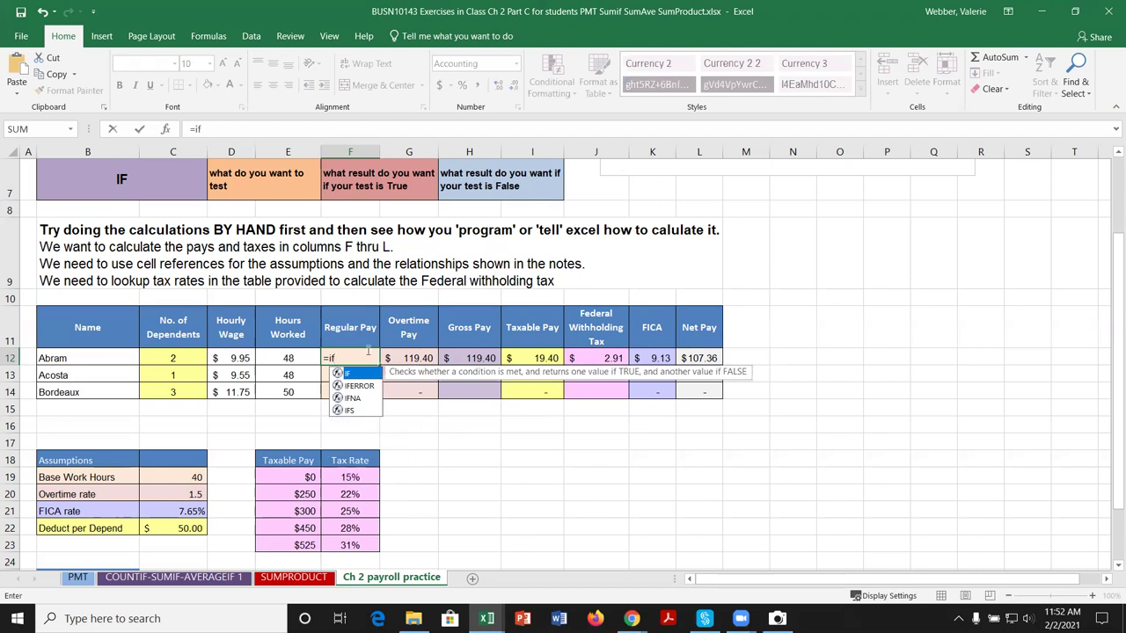
Accept IF and bring up its Function Arguments form, moved clear of the payroll table
key(Tab)
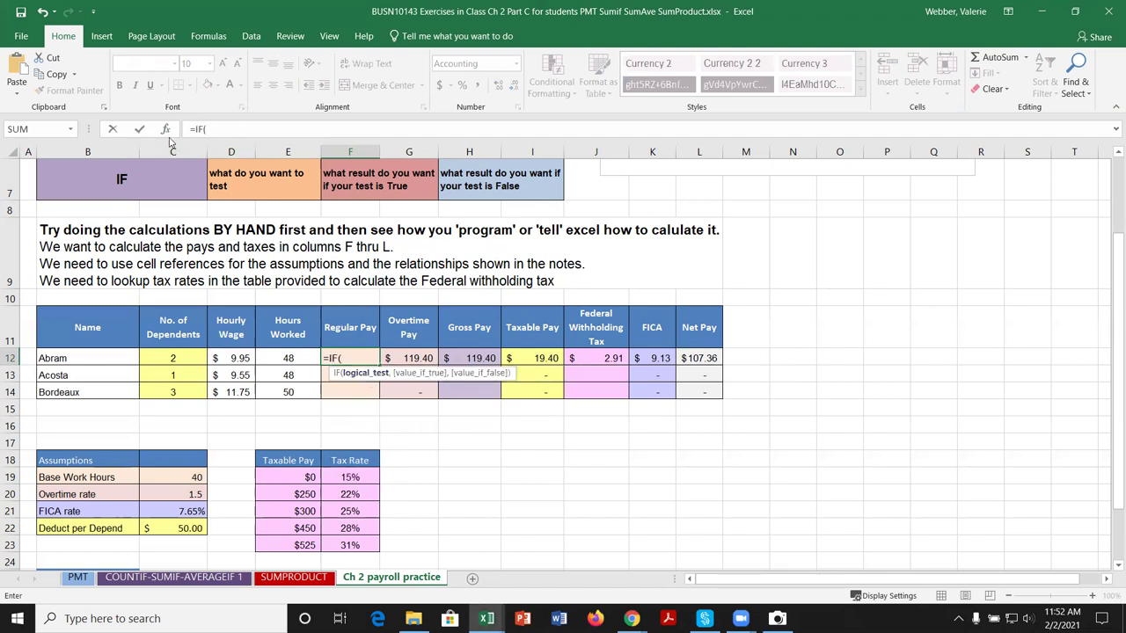
click(165, 130)
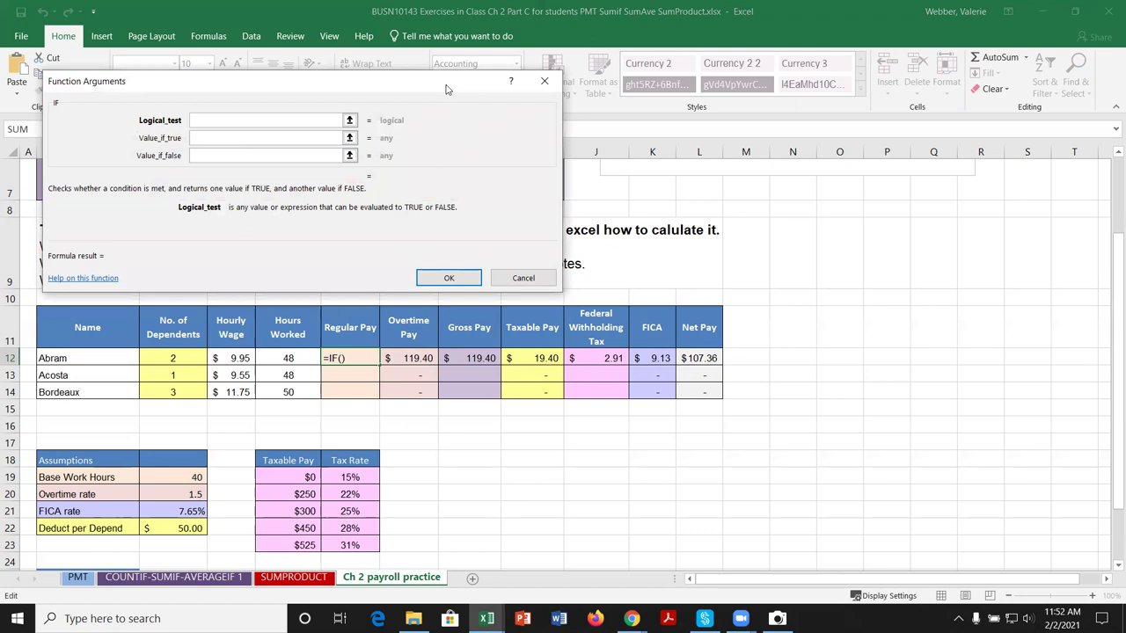
drag(446, 88, 791, 231)
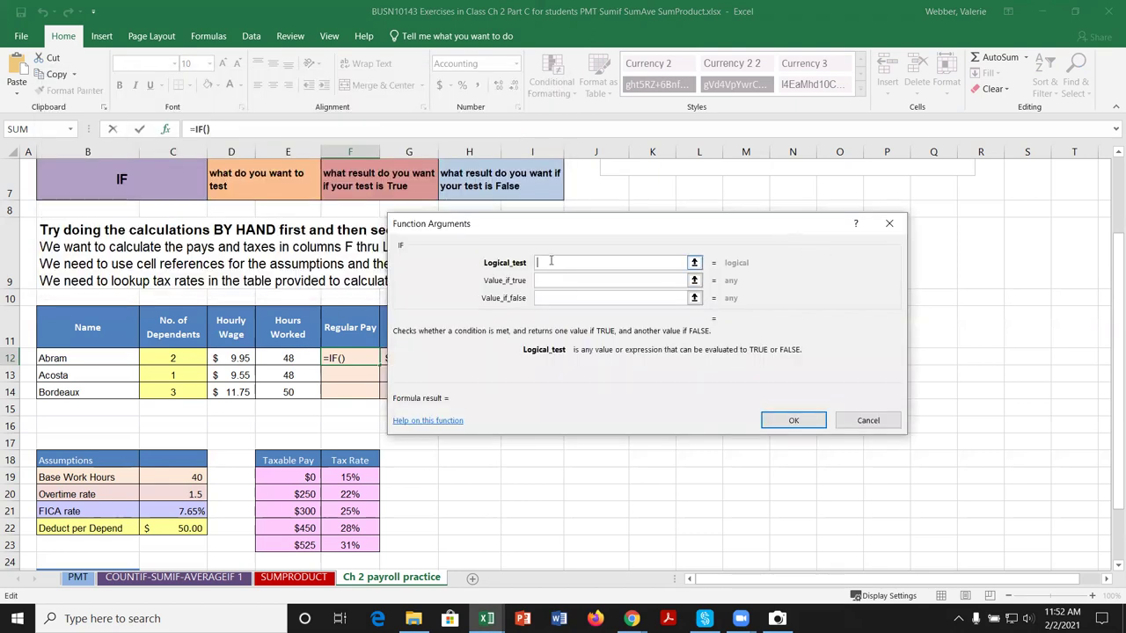
Set the Logical_test to E12<$C$19, comparing hours worked with absolute base hours
click(289, 358)
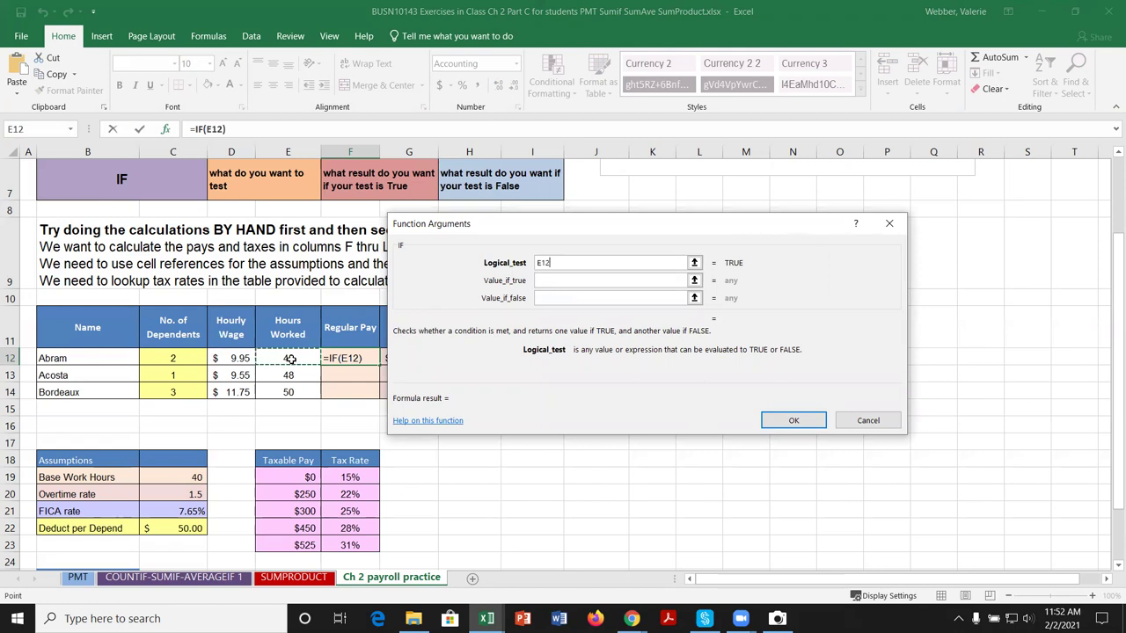
text(><)
key(BackSpace)
key(BackSpace)
key(BackSpace)
key(BackSpace)
key(BackSpace)
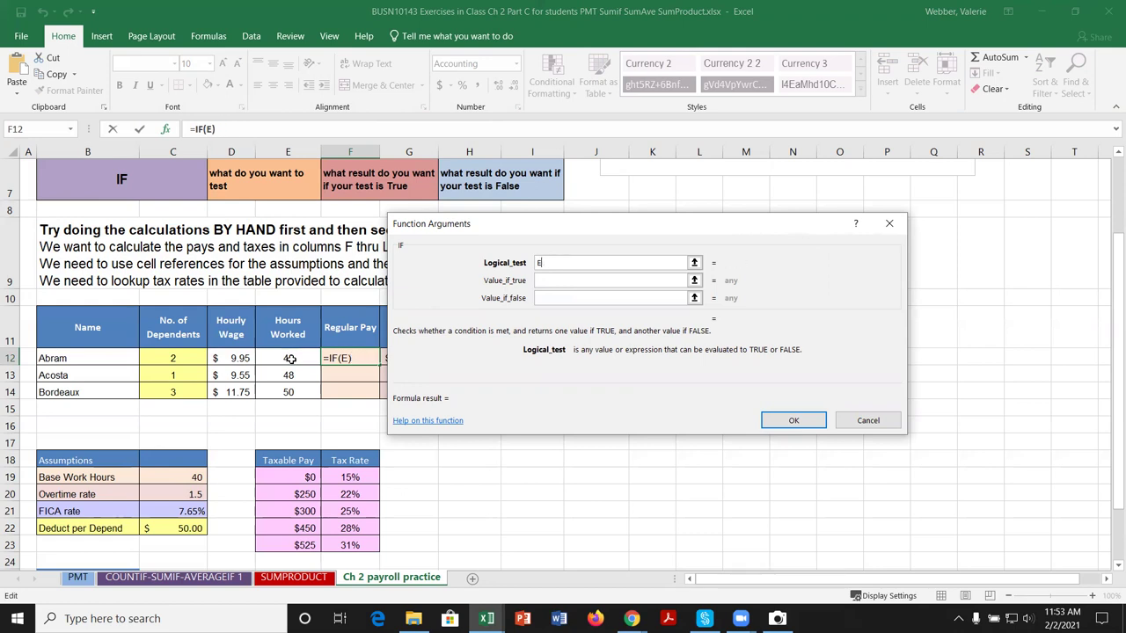
click(282, 356)
text(<)
click(192, 478)
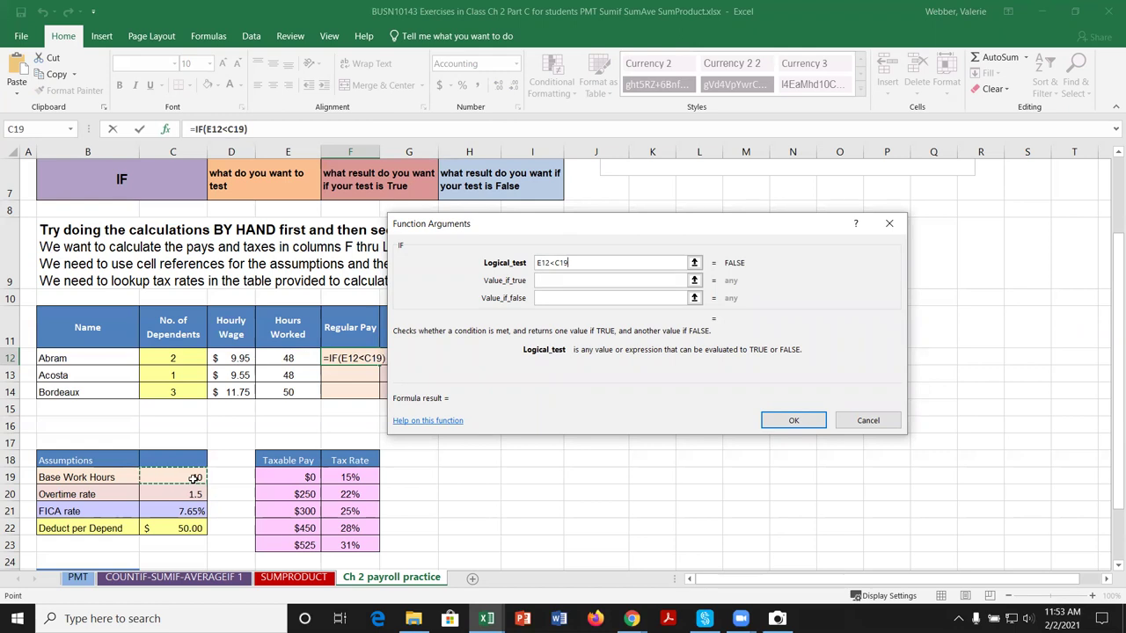
key(F4)
Set Value_if_true to D12*E12 and Value_if_false to D12*$C$19
click(553, 282)
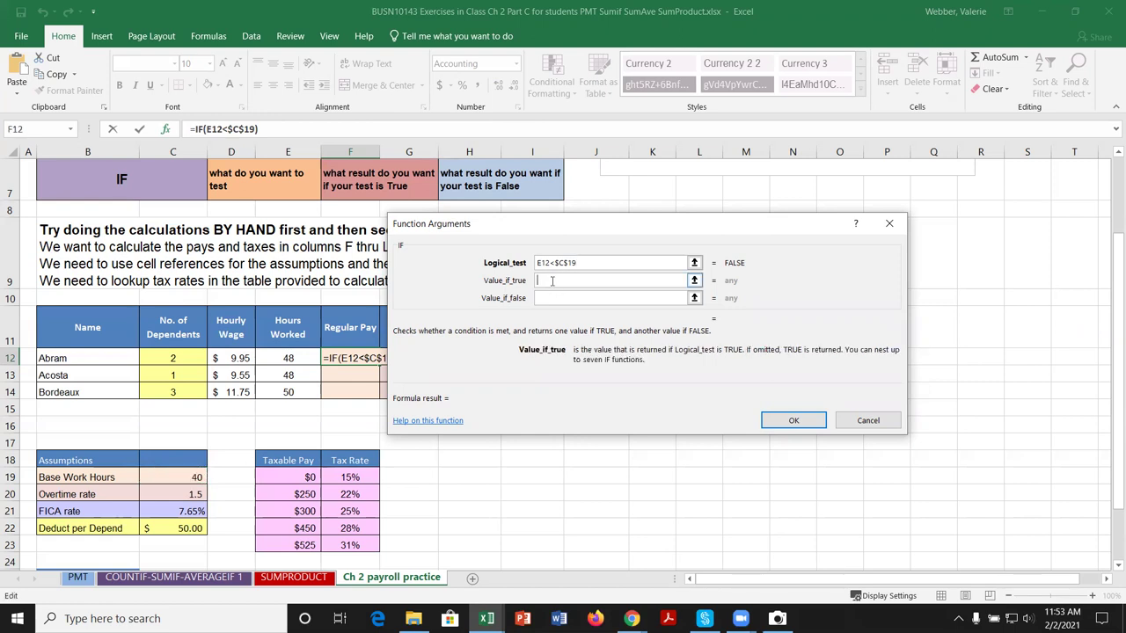
click(240, 356)
text(*)
click(290, 358)
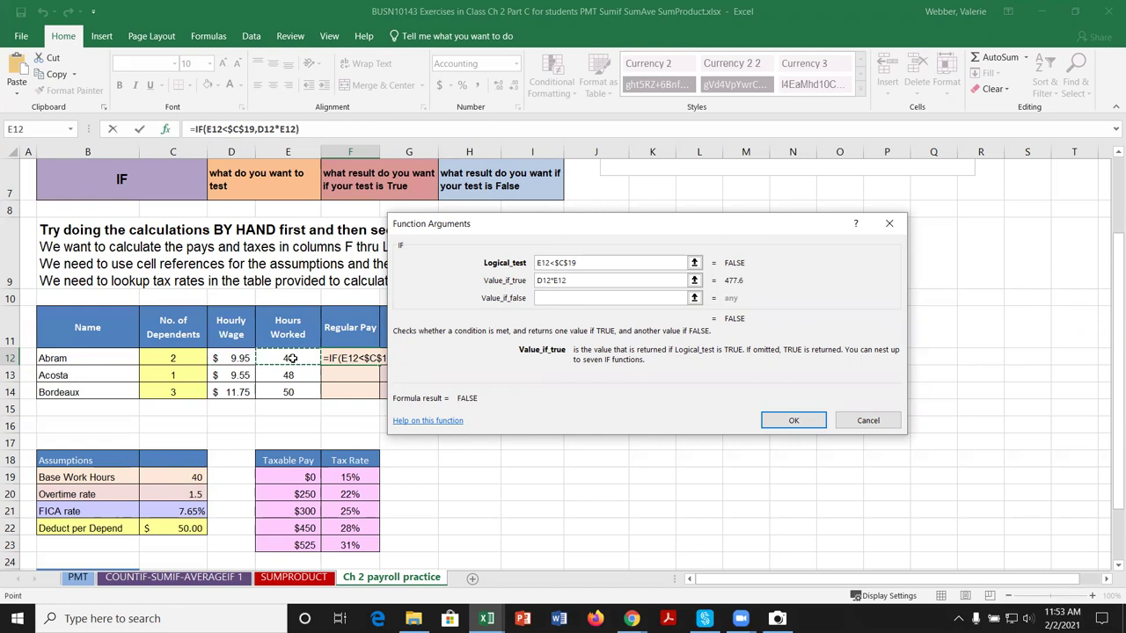
click(544, 298)
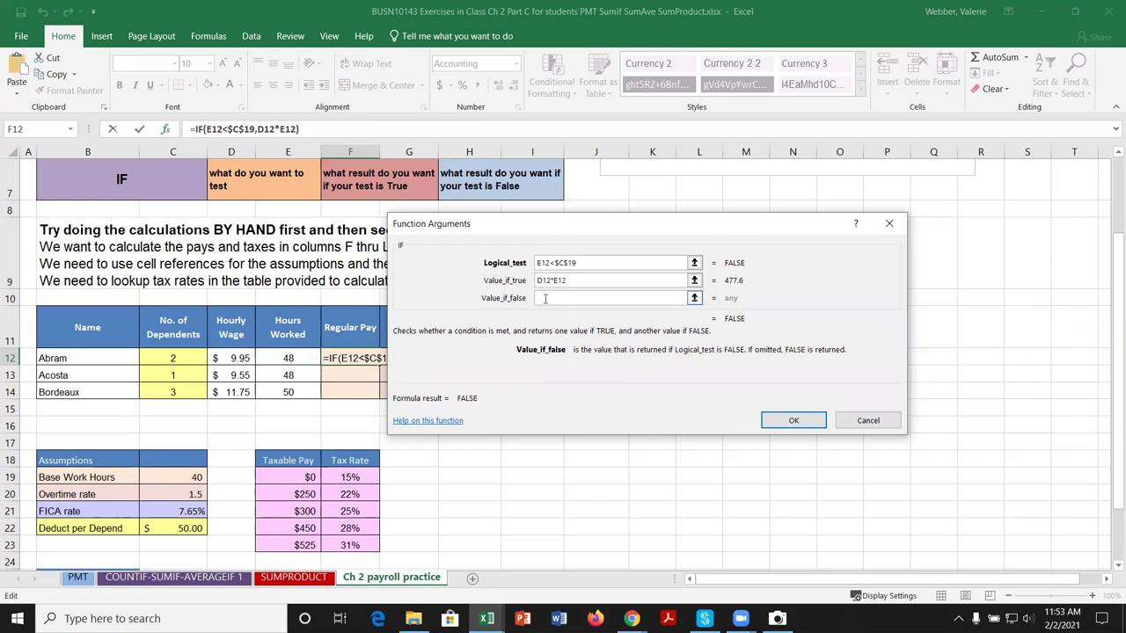
click(231, 359)
text(*)
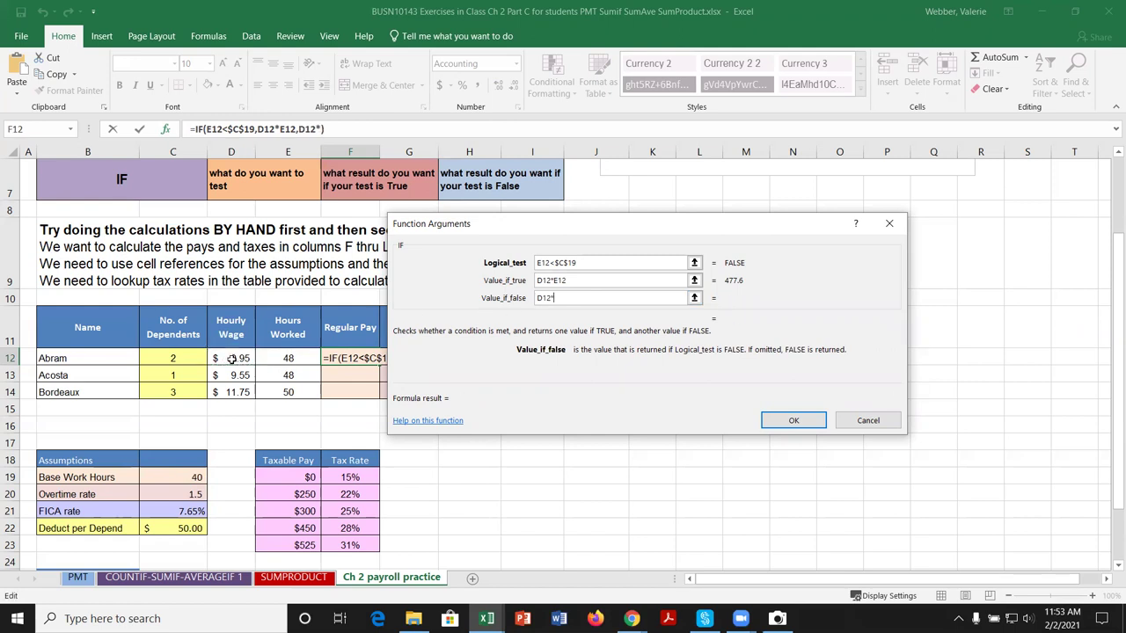
click(190, 476)
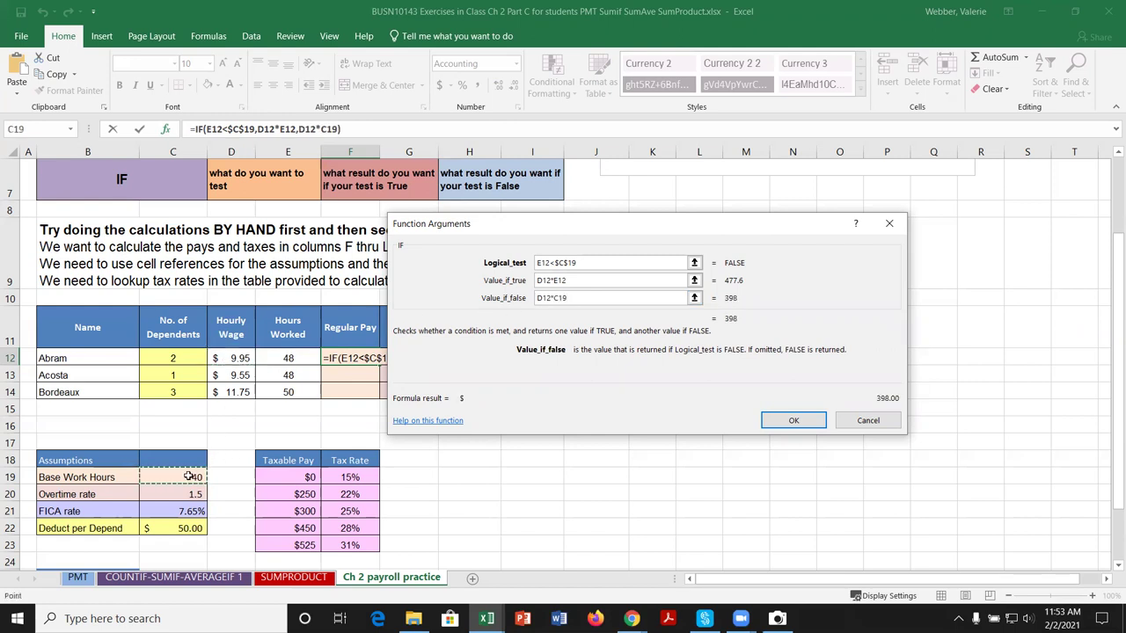
key(F4)
Confirm the IF formula in F12, then change Abram's hours in E12 to 38
click(793, 421)
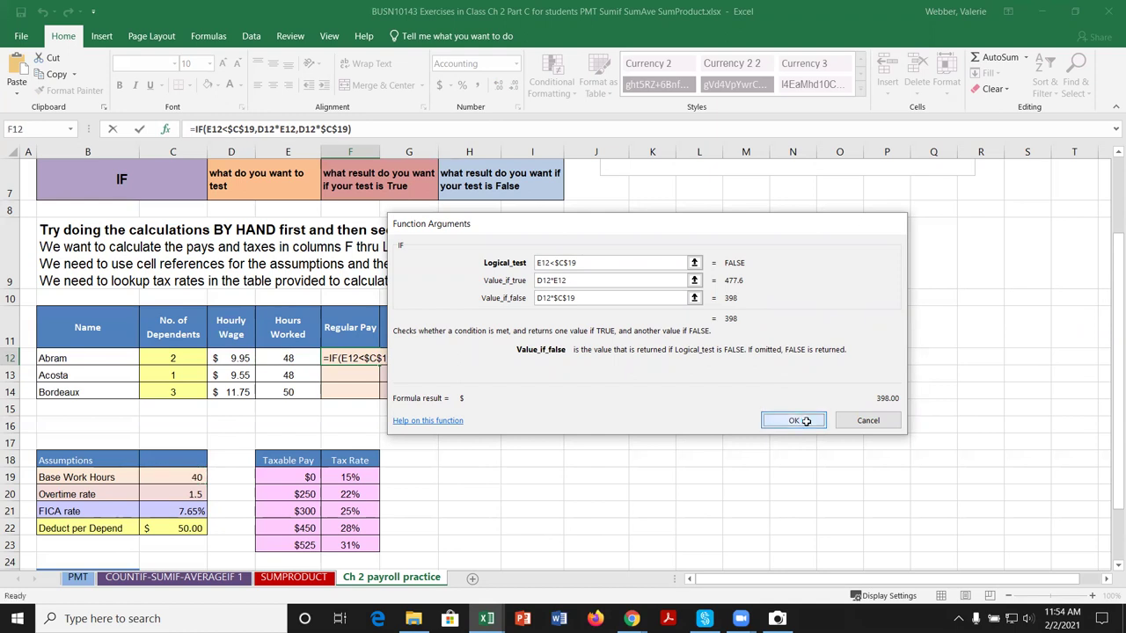
click(302, 357)
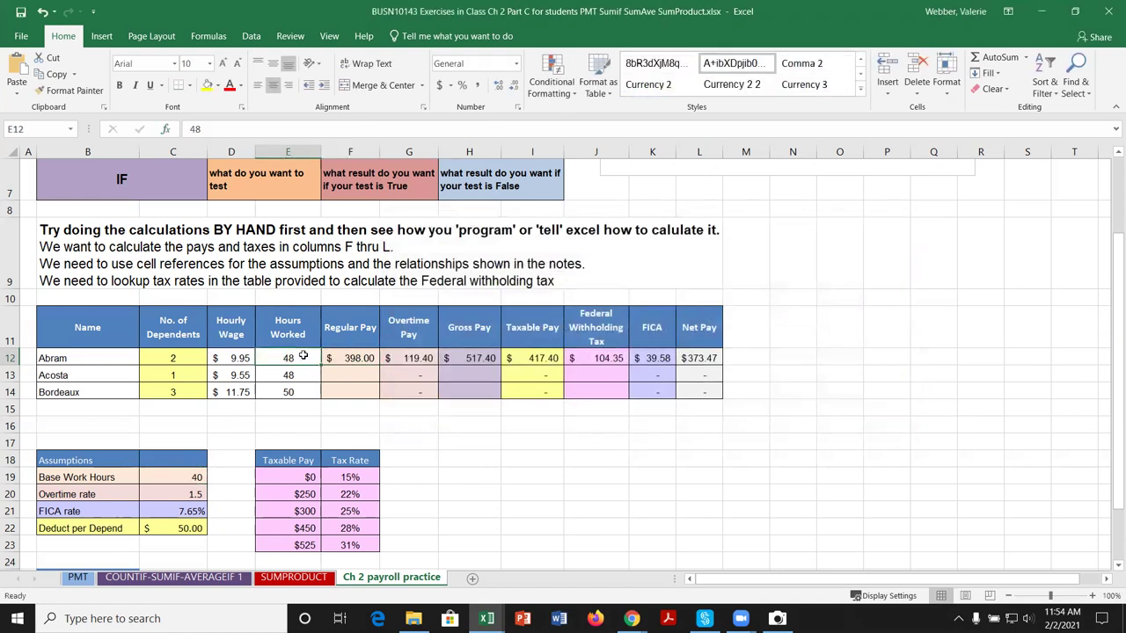
text(38)
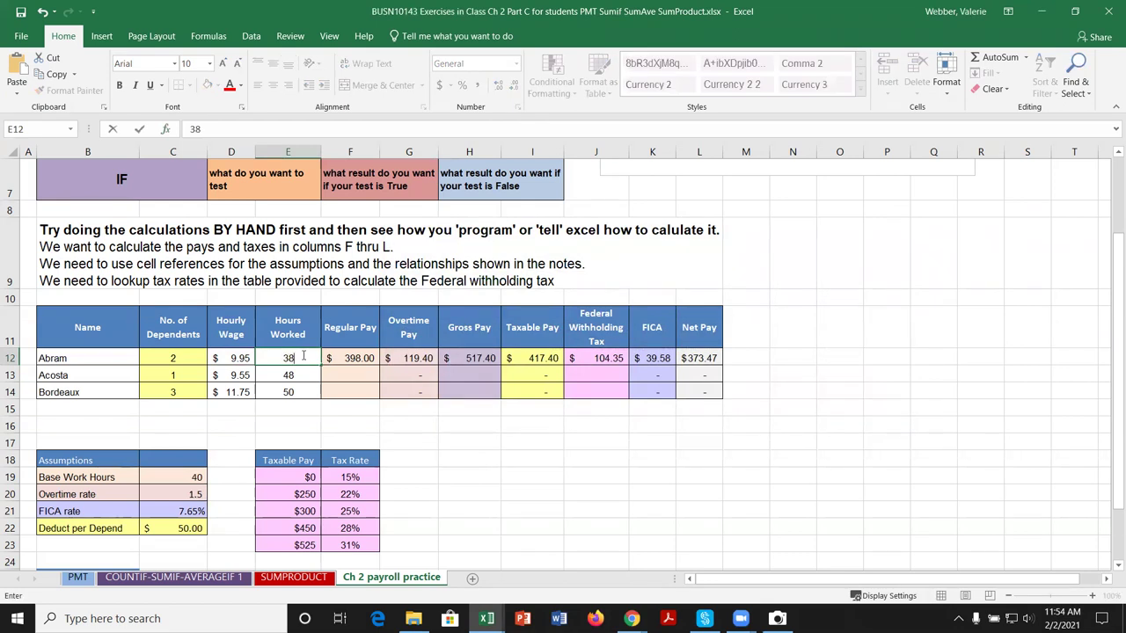
key(Return)
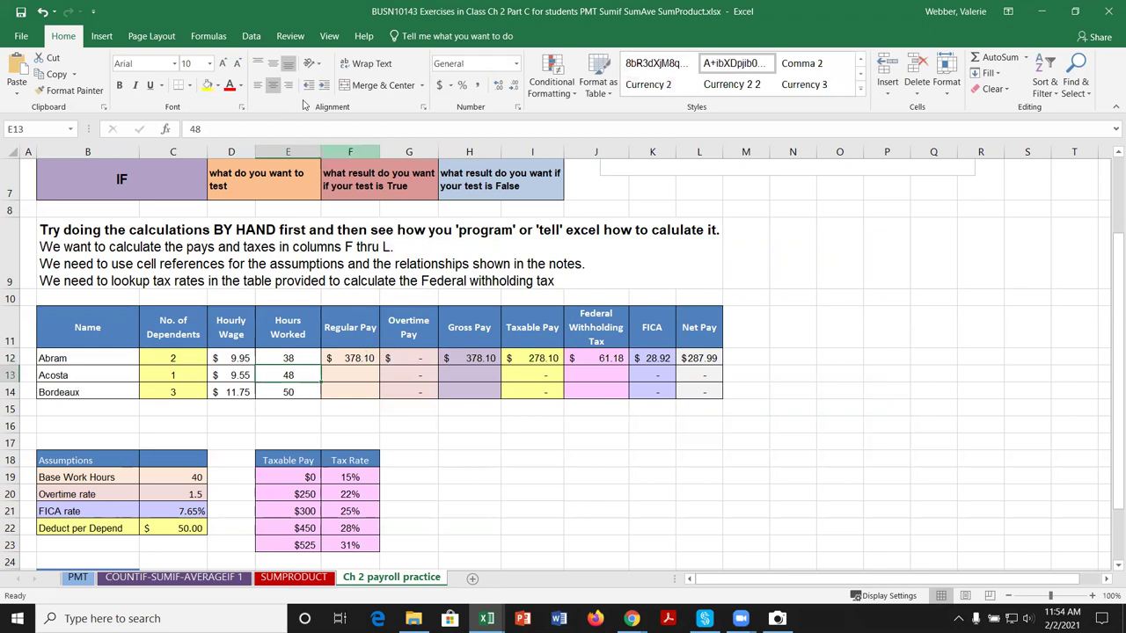
click(343, 358)
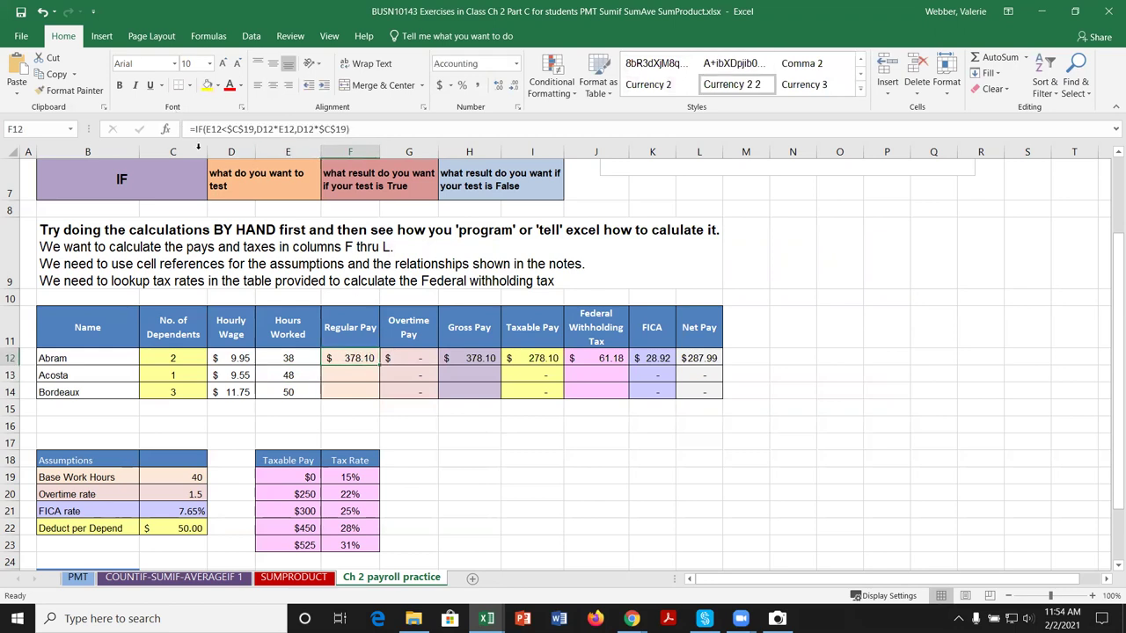
click(165, 129)
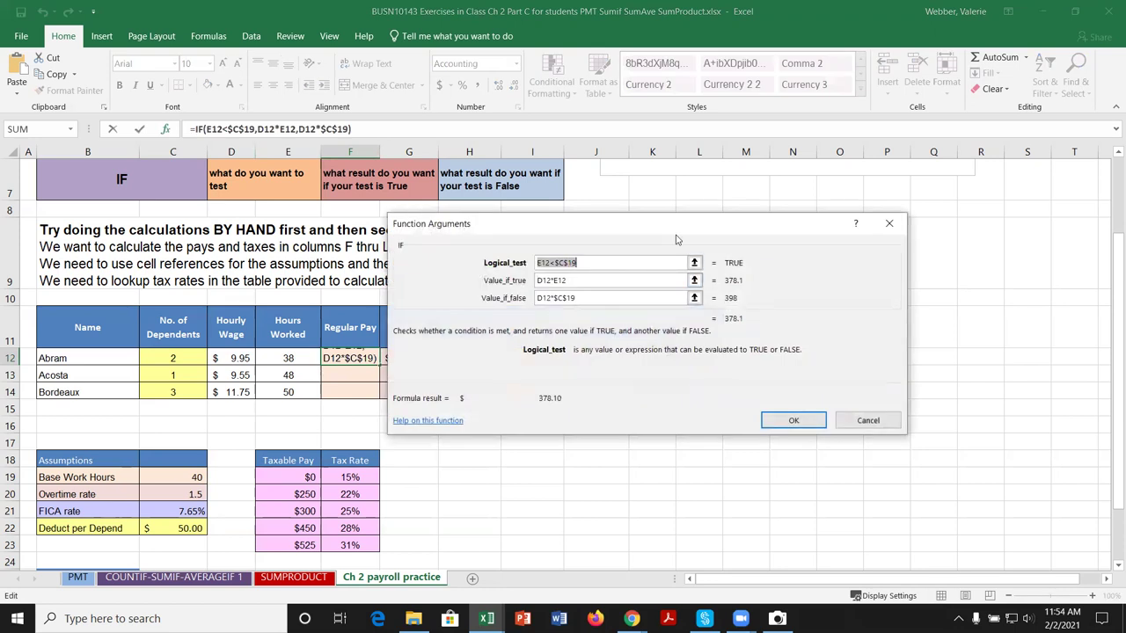
drag(677, 229, 703, 205)
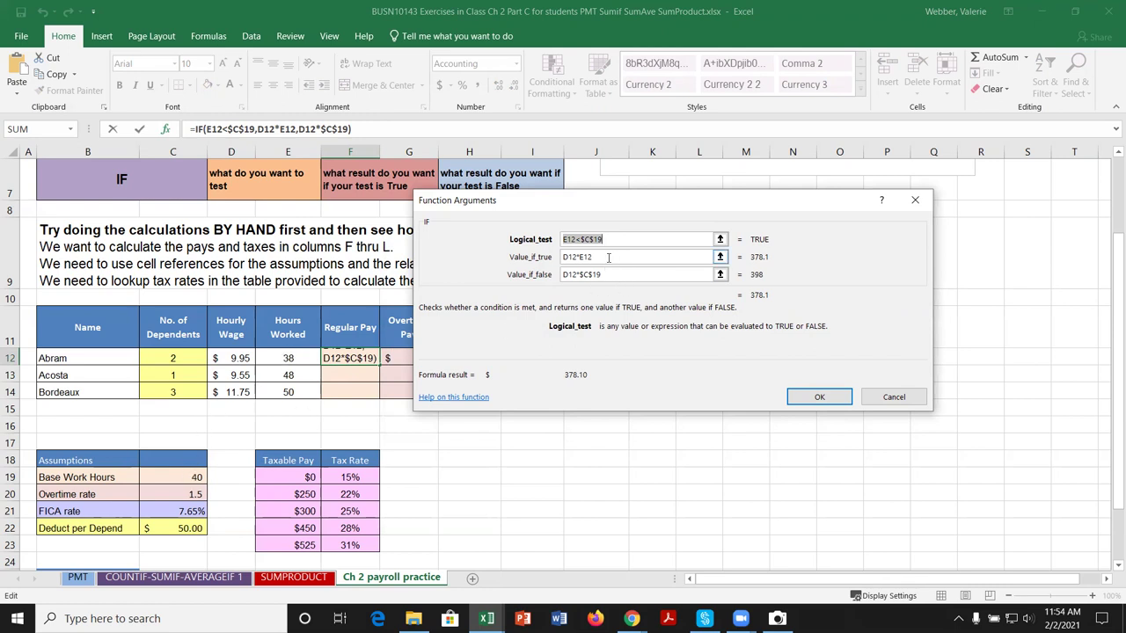
click(608, 257)
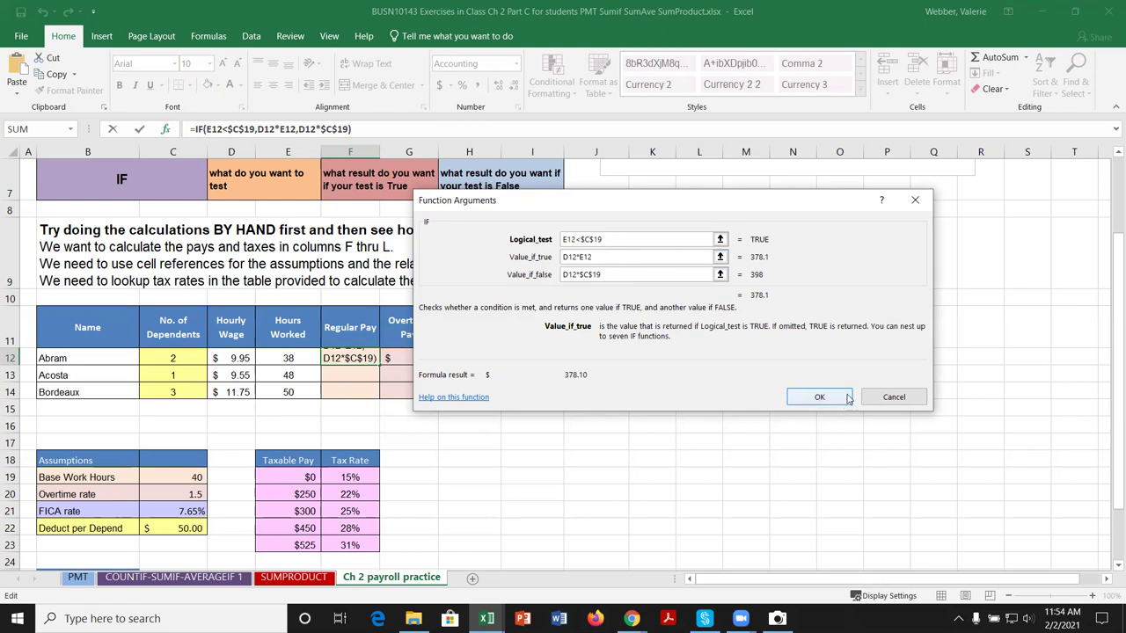
click(817, 398)
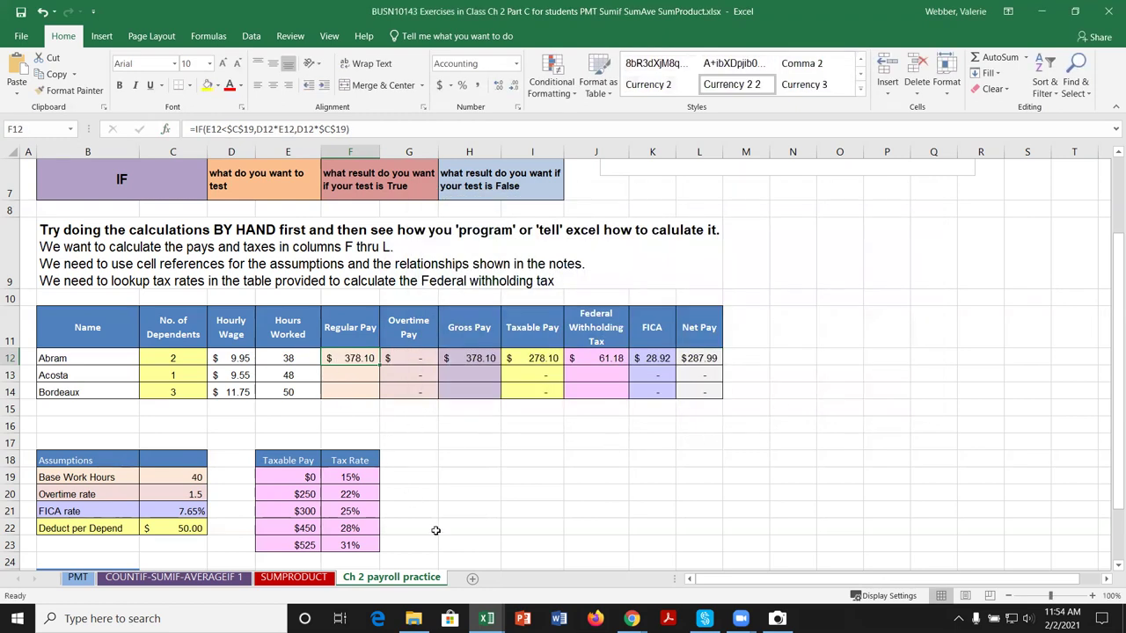
click(295, 358)
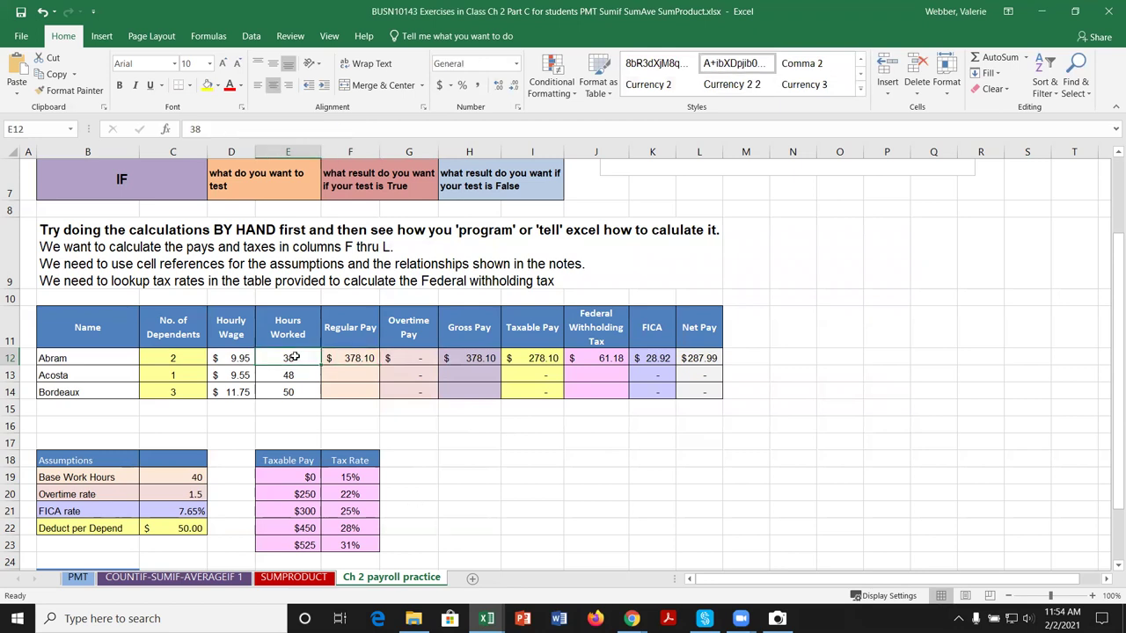
Restore Abram's hours in E12 to 48 and switch to the handwritten-notes camera view
click(42, 13)
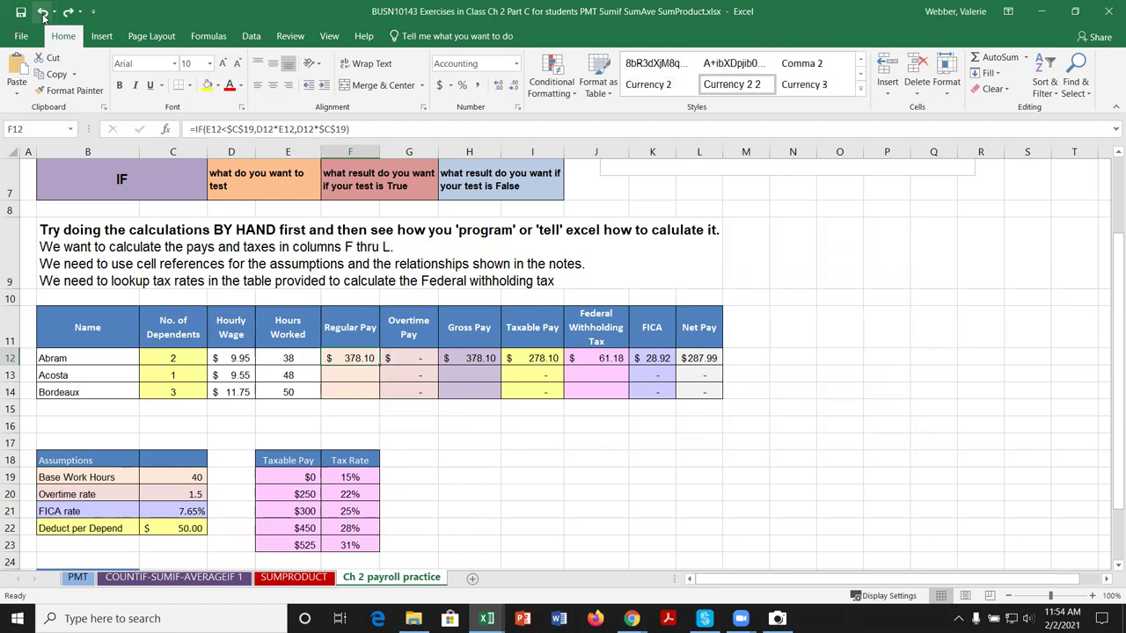
click(305, 358)
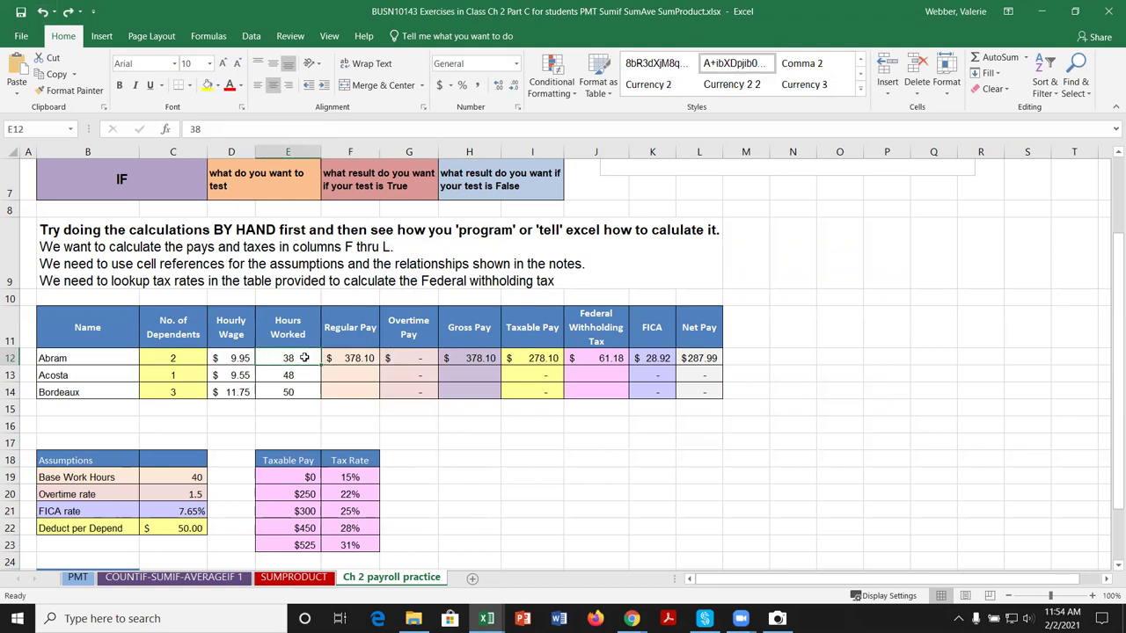
text(48)
key(Return)
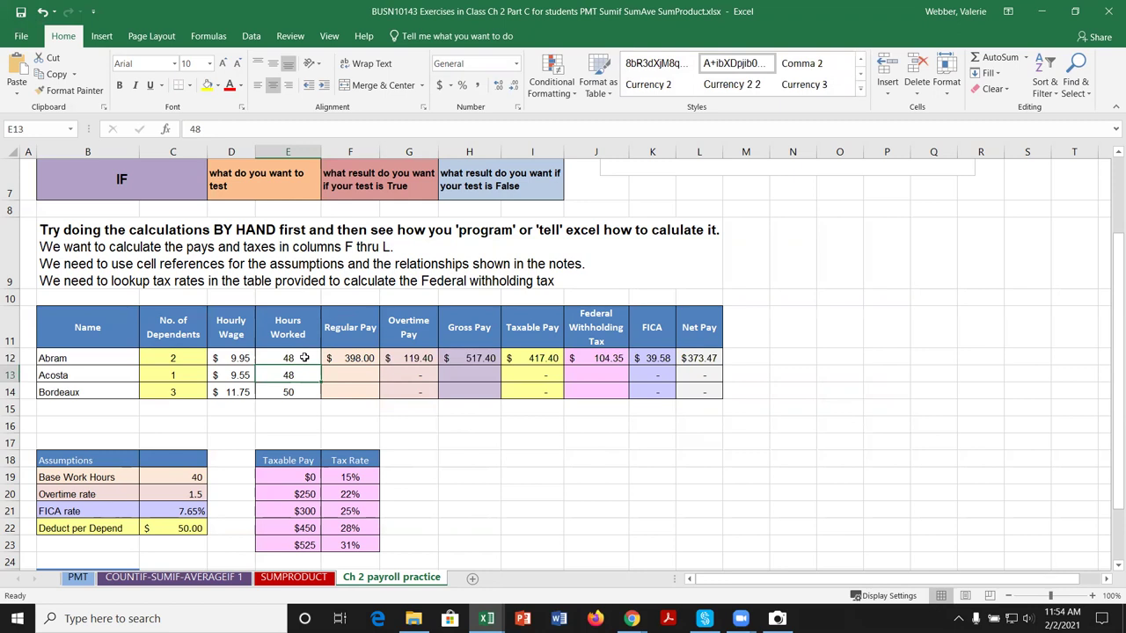
click(776, 618)
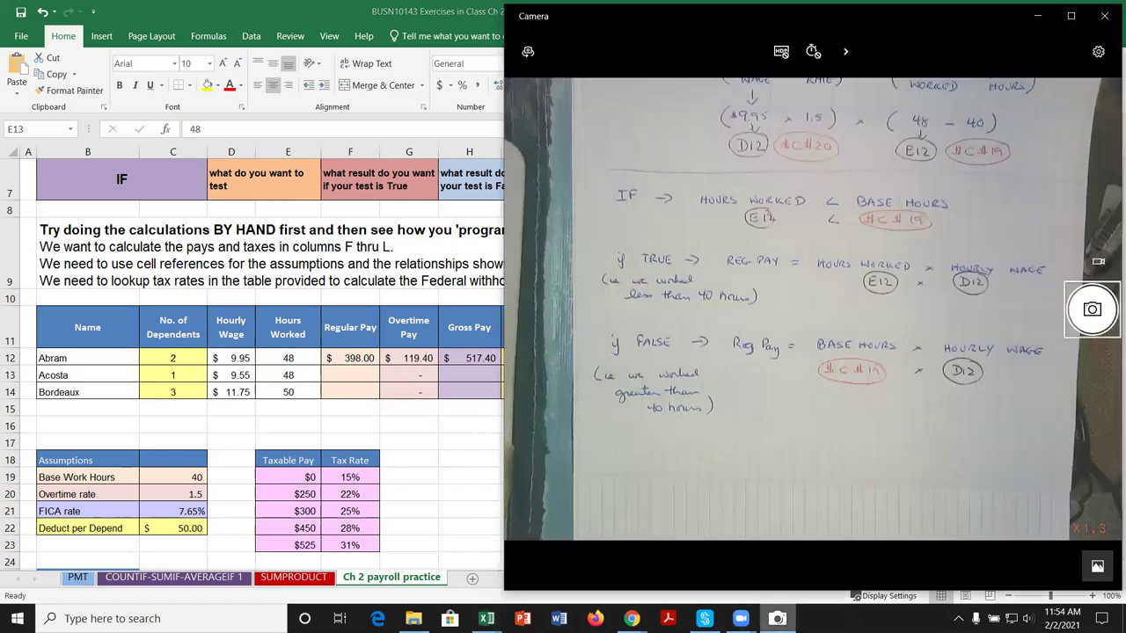